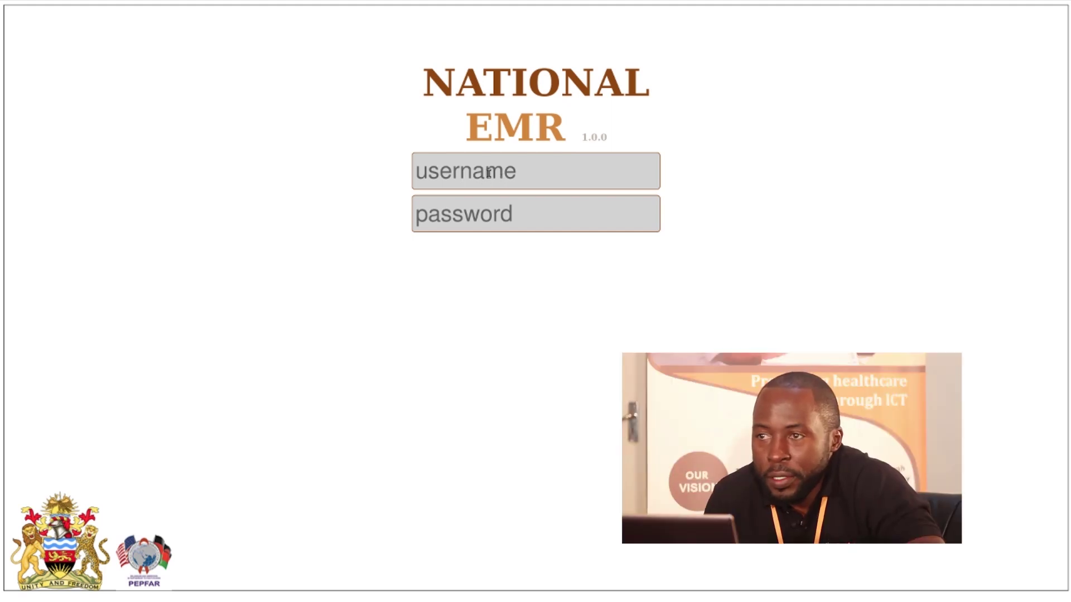
# Step: Enter the account username on the login screen and continue to the password
pyautogui.click(437, 170)
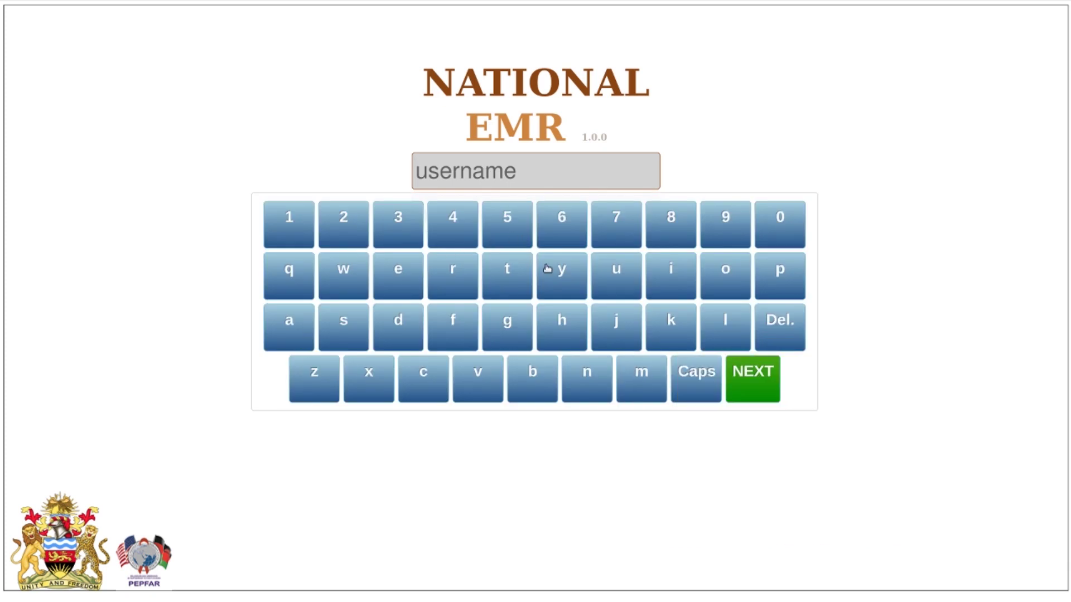
pyautogui.click(288, 339)
pyautogui.click(589, 377)
pyautogui.click(571, 274)
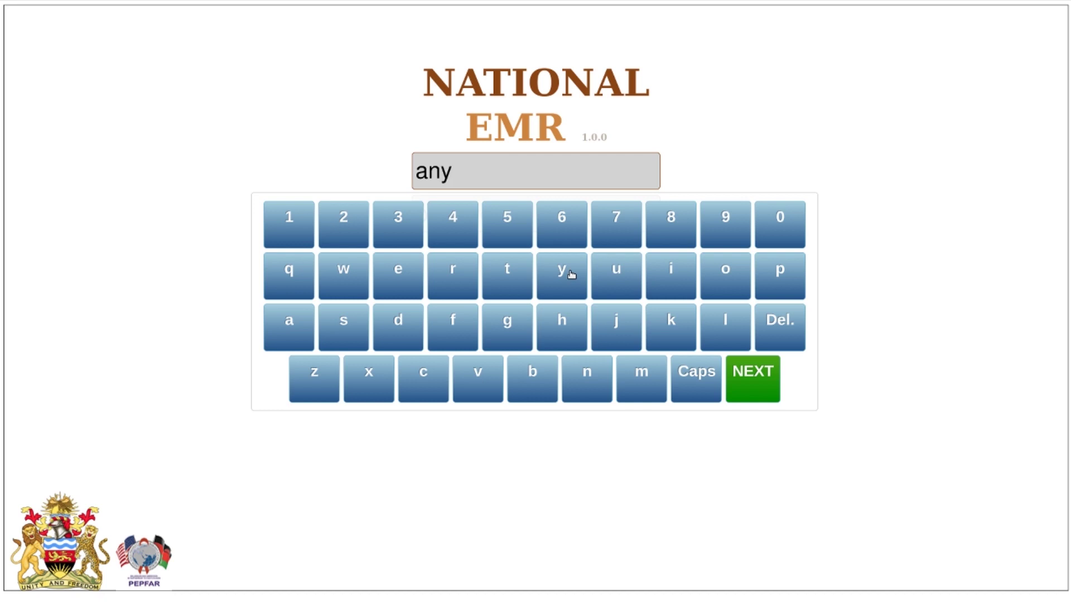
pyautogui.click(292, 320)
pyautogui.click(331, 324)
pyautogui.click(618, 282)
pyautogui.click(744, 321)
pyautogui.click(636, 285)
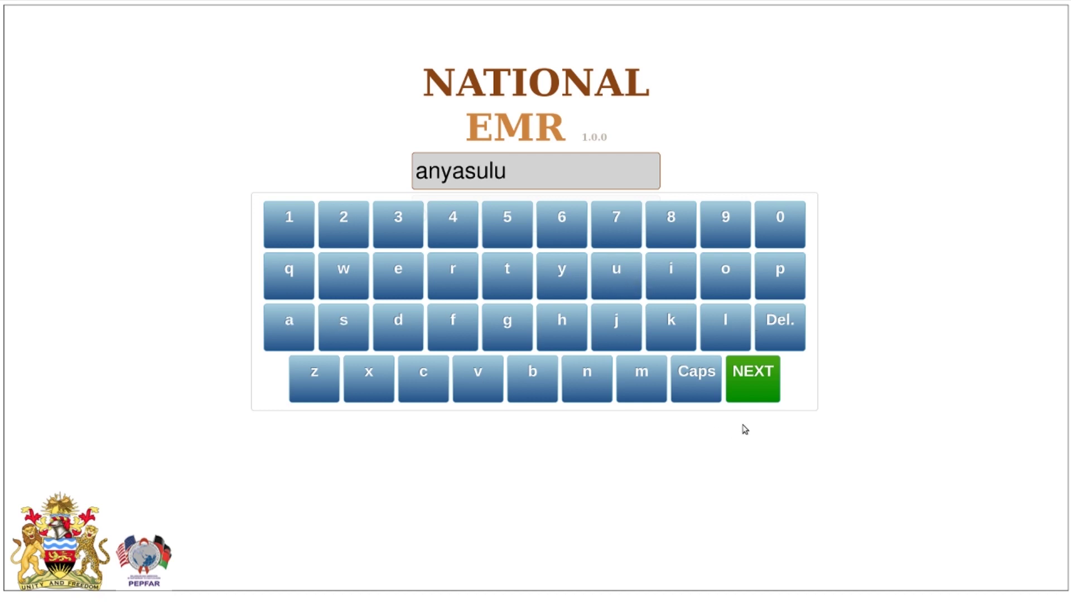
pyautogui.click(756, 390)
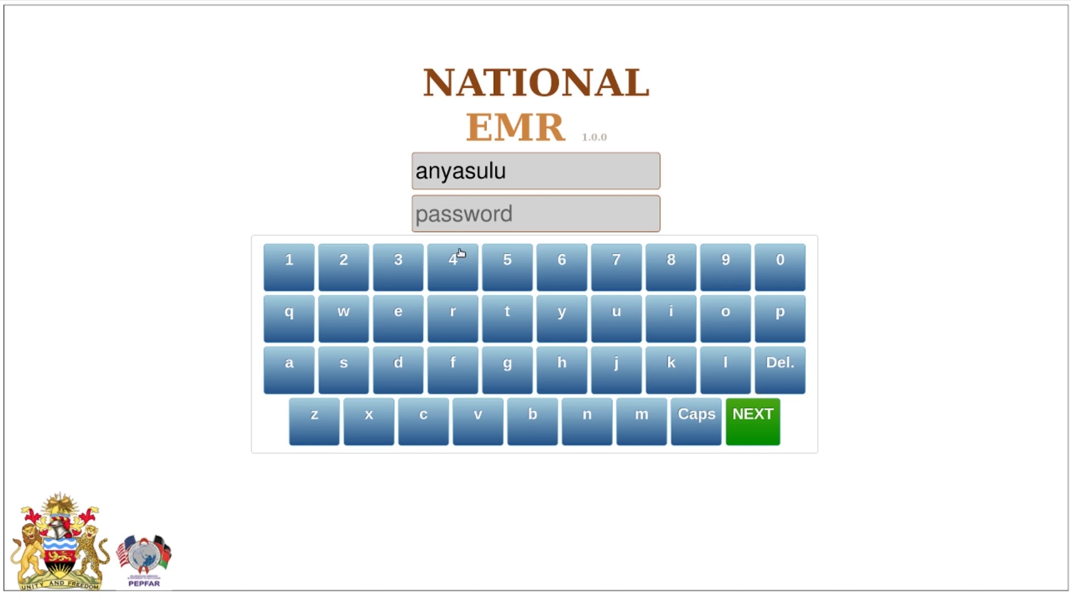
# Step: Enter the account password and log in
pyautogui.click(308, 331)
pyautogui.click(330, 332)
pyautogui.click(382, 329)
pyautogui.click(450, 321)
pyautogui.click(499, 318)
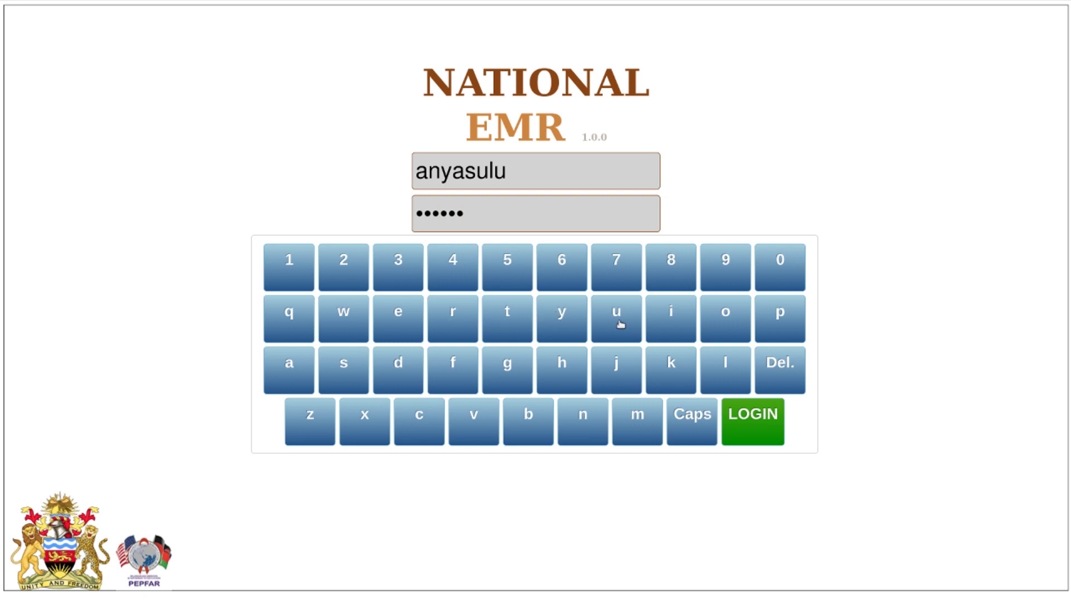
pyautogui.click(773, 430)
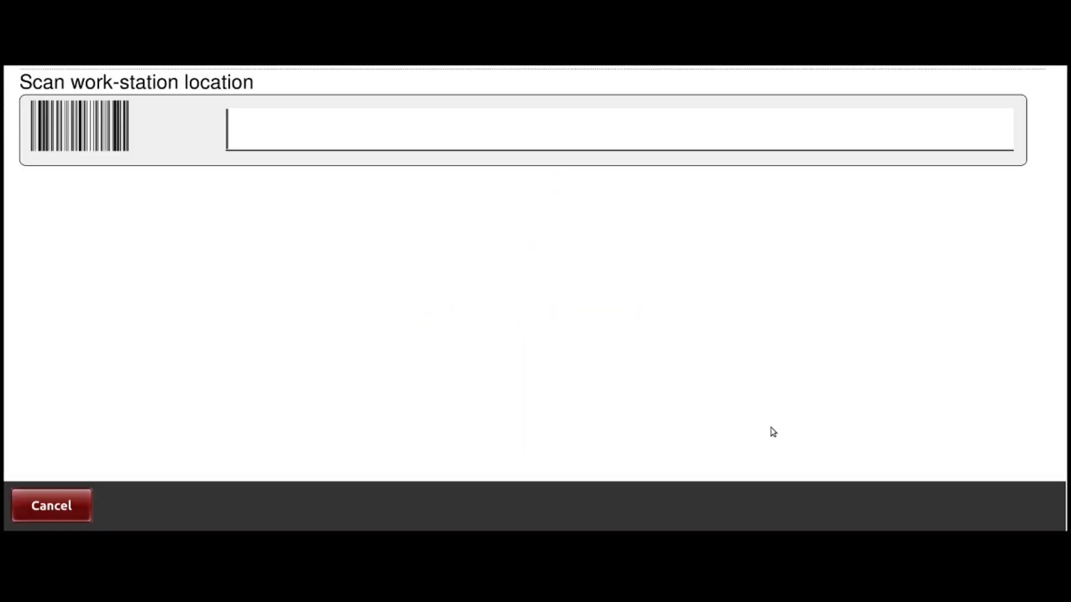
# Step: Set the work-station location to code 725 and open the OPD (Outpatient Program) module
pyautogui.write('725')
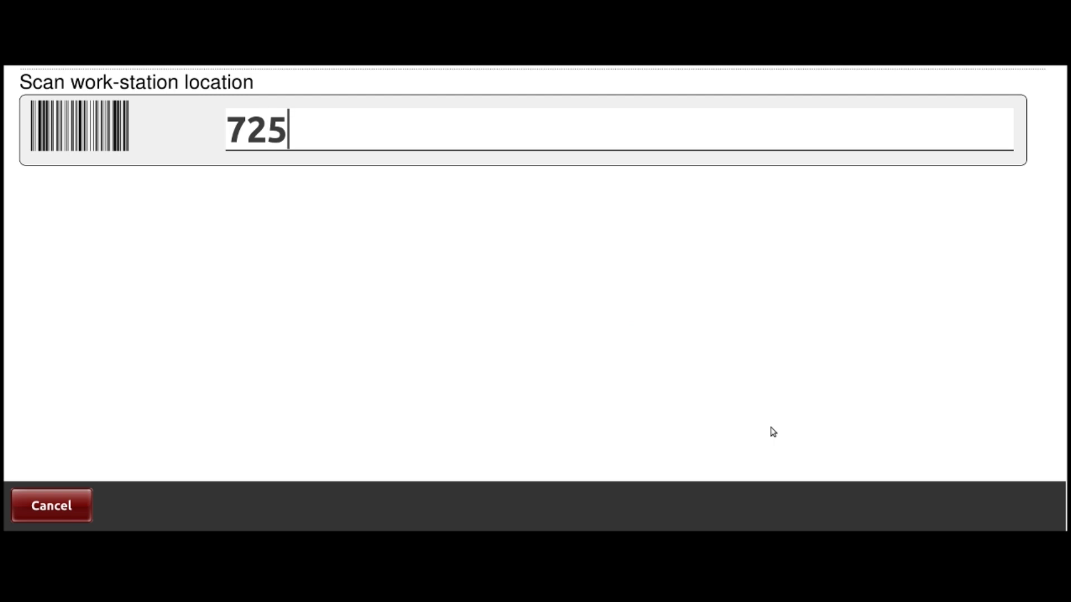
pyautogui.press('Return')
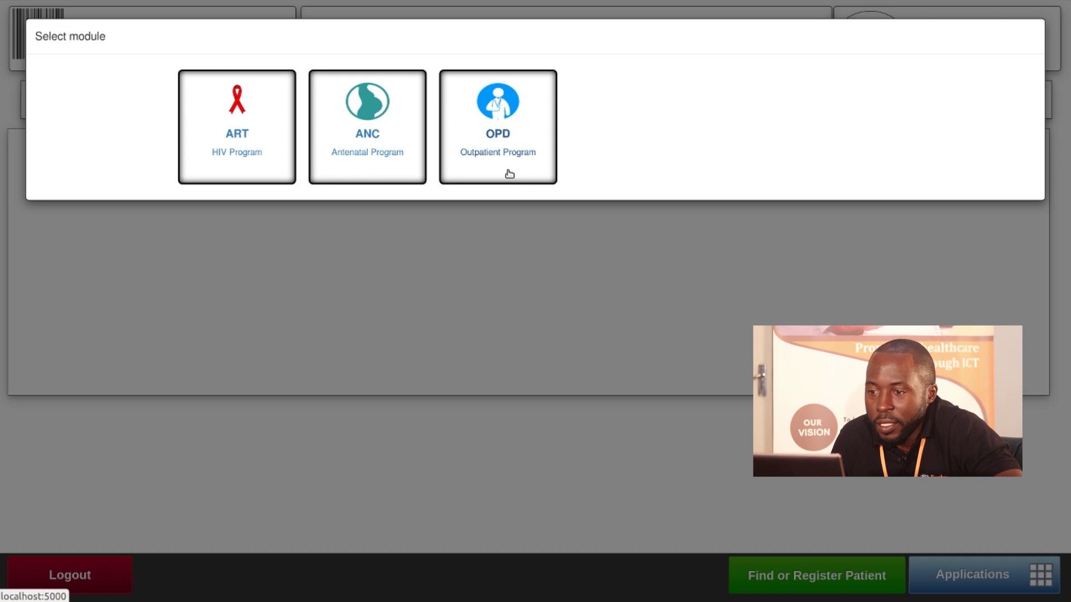
pyautogui.click(509, 121)
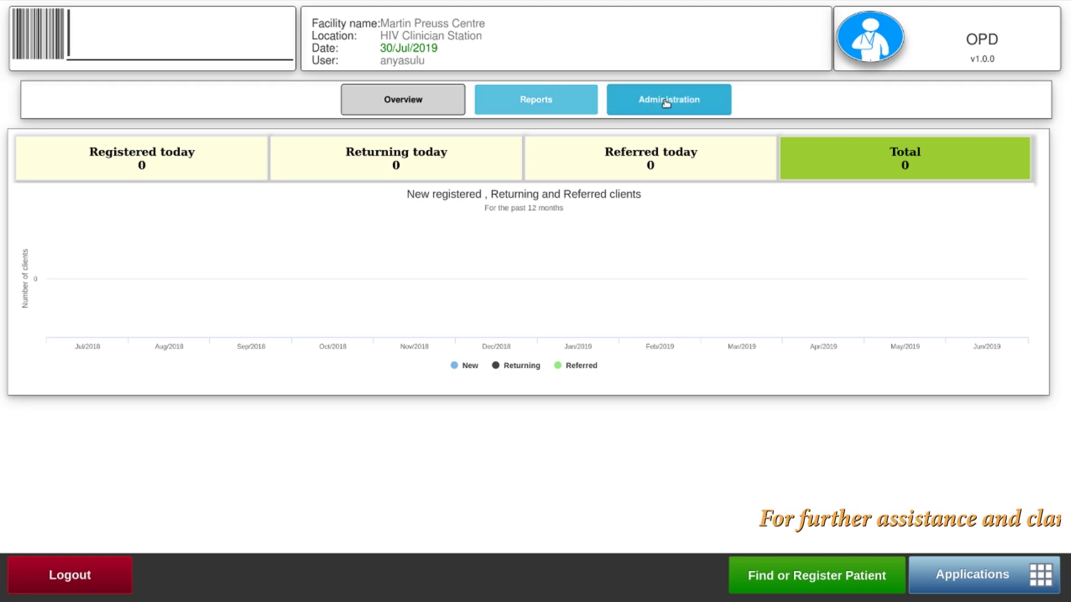
# Step: Look through the OPD overview, report categories and administration options, and return to the overview
pyautogui.click(412, 112)
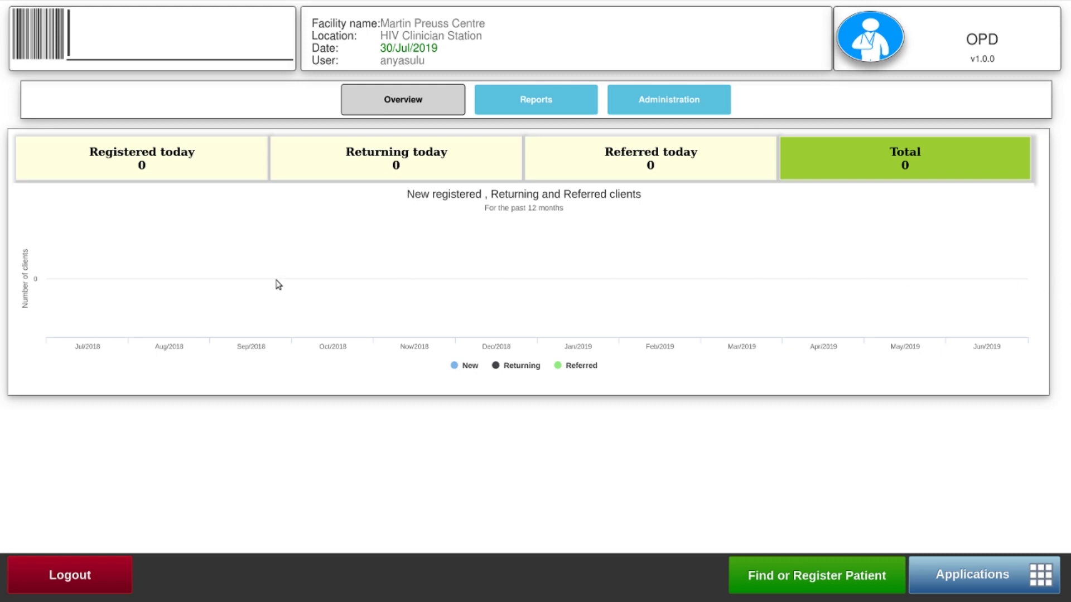
pyautogui.click(531, 102)
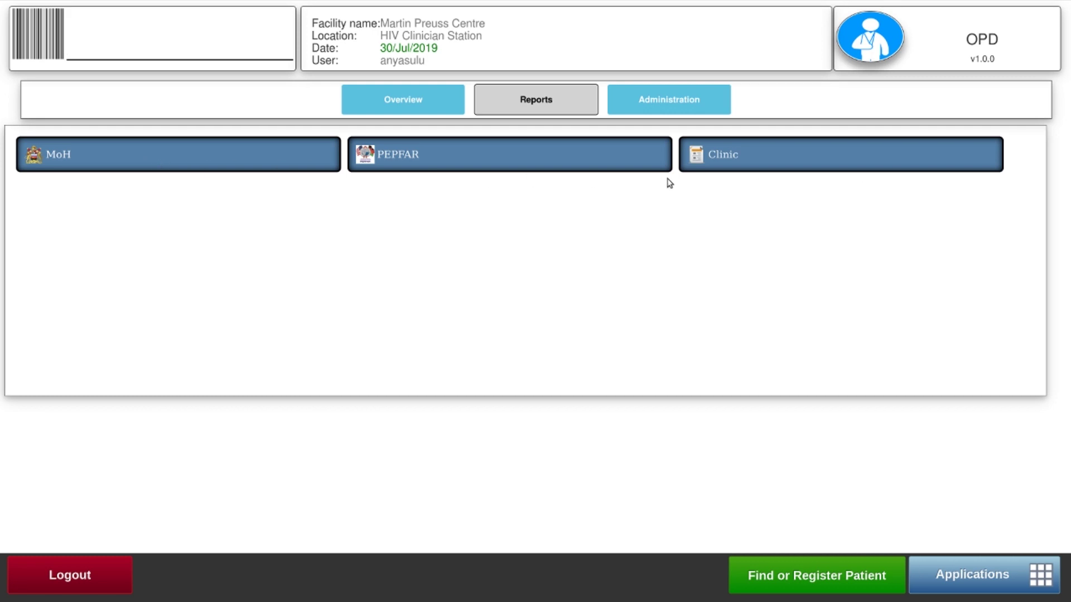
pyautogui.click(630, 103)
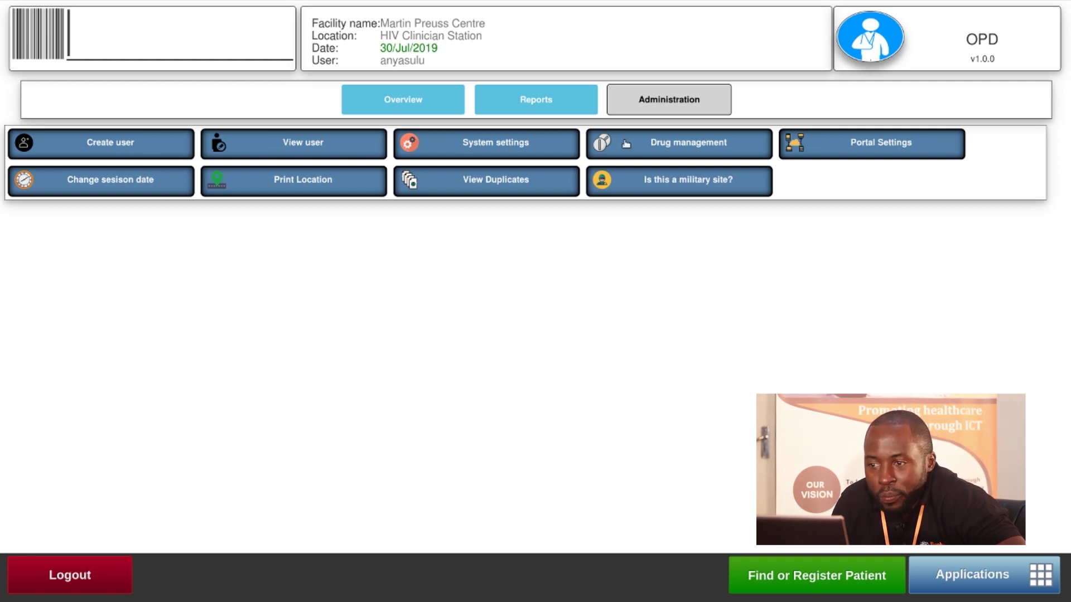
pyautogui.click(393, 106)
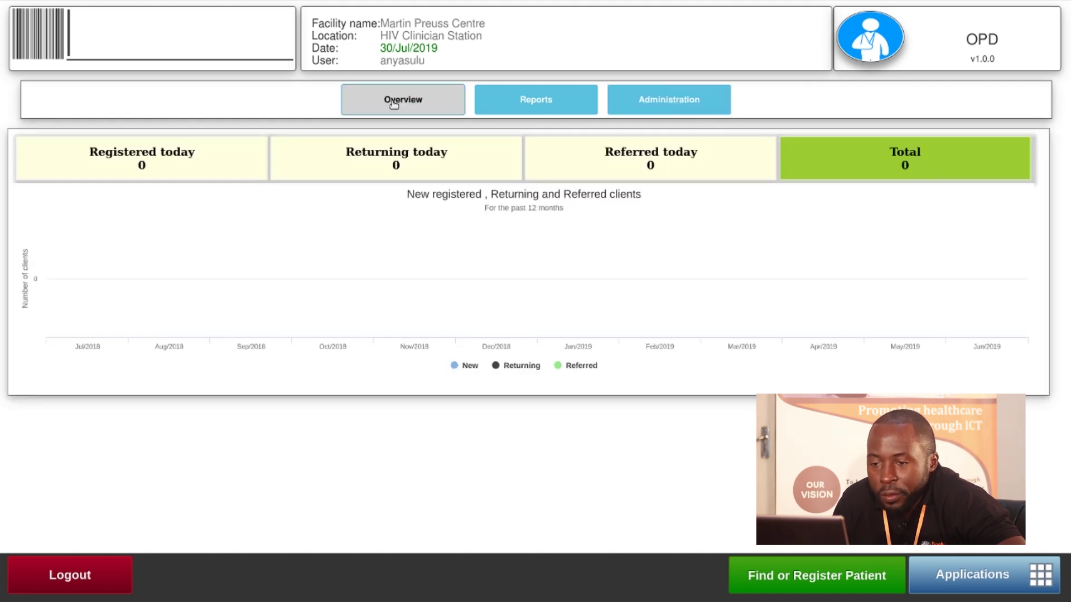
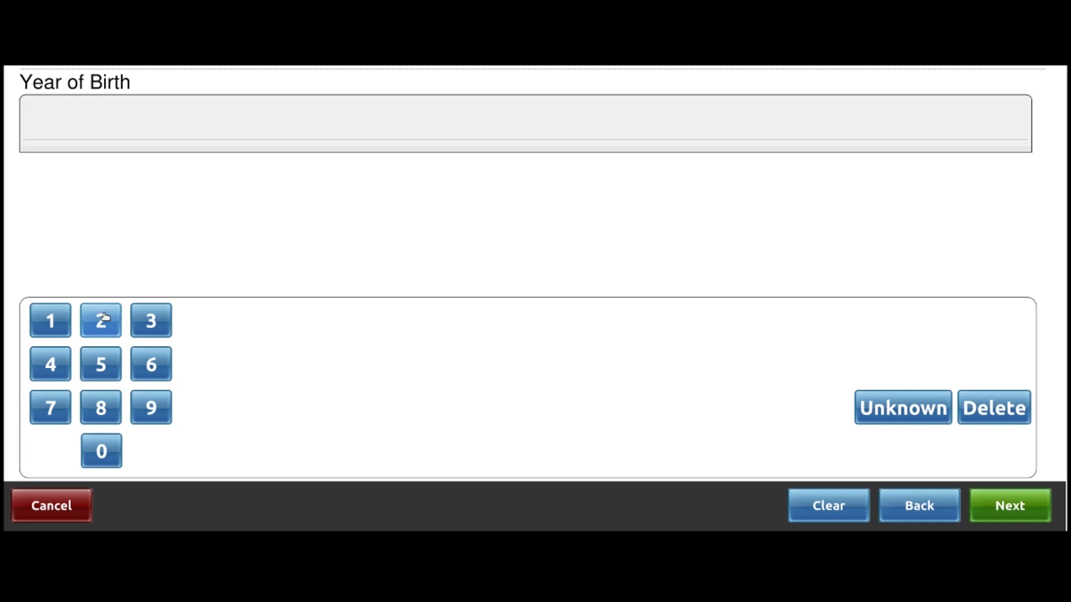
# Step: Enter the patient's year, month and day of birth in the registration form
pyautogui.click(52, 321)
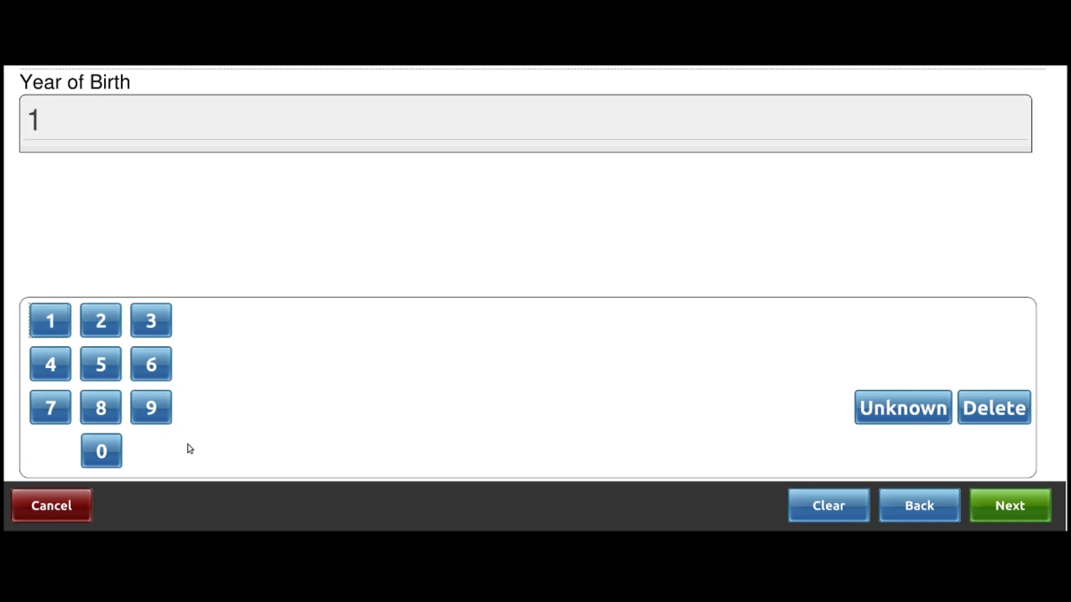
pyautogui.click(151, 408)
pyautogui.click(150, 408)
pyautogui.click(150, 408)
pyautogui.click(989, 505)
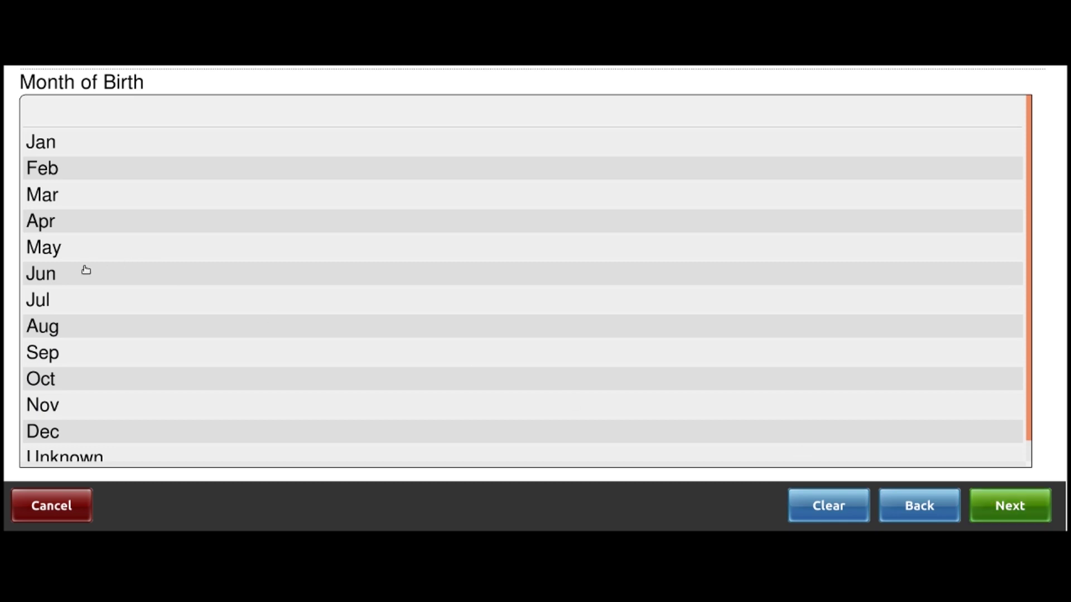
pyautogui.click(50, 354)
pyautogui.click(1013, 510)
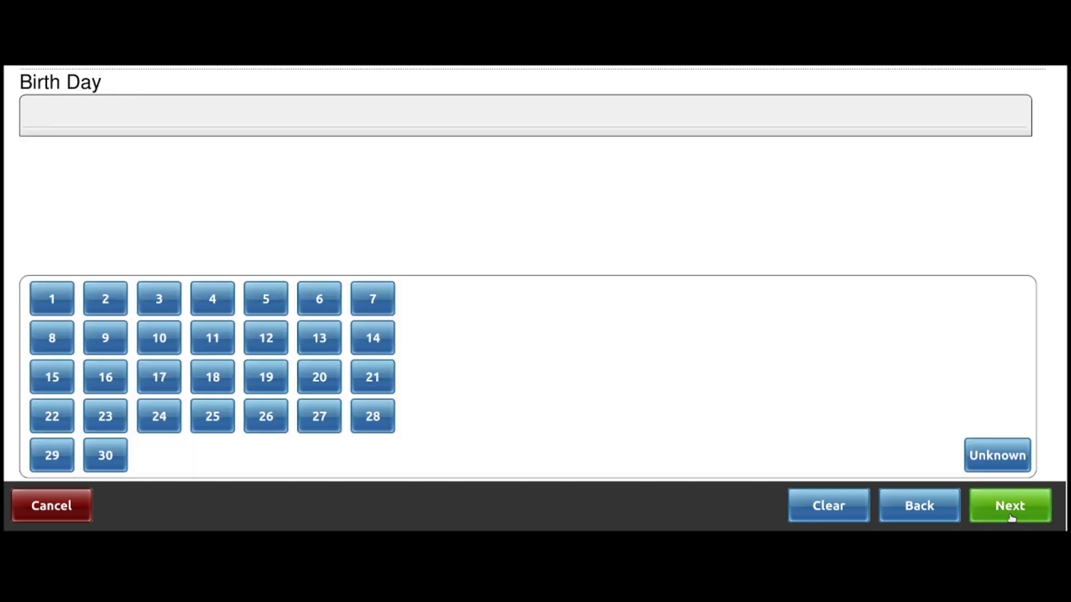
pyautogui.click(379, 352)
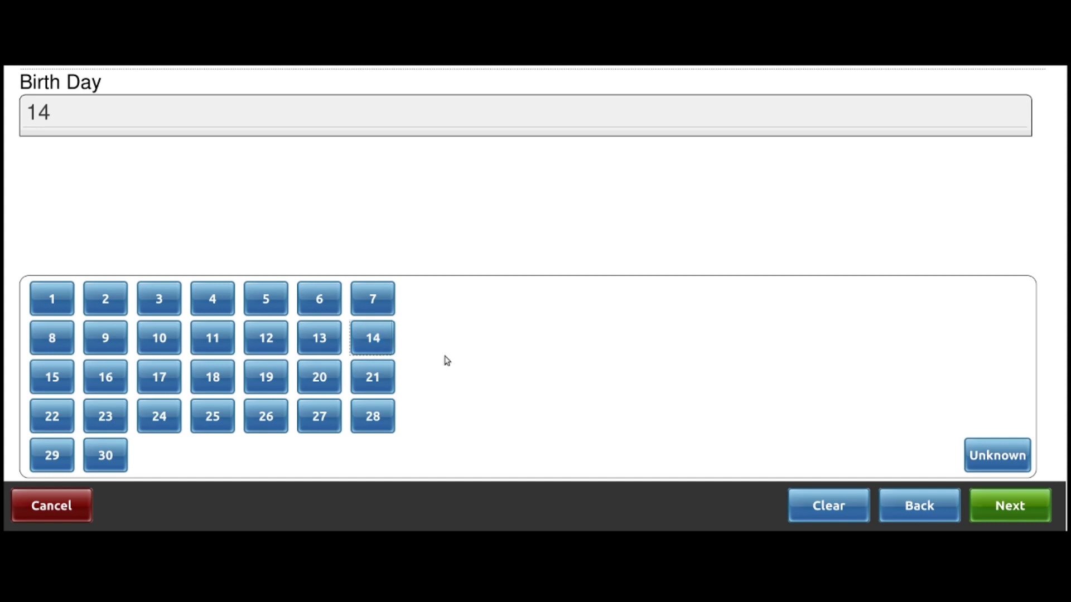
pyautogui.click(1016, 511)
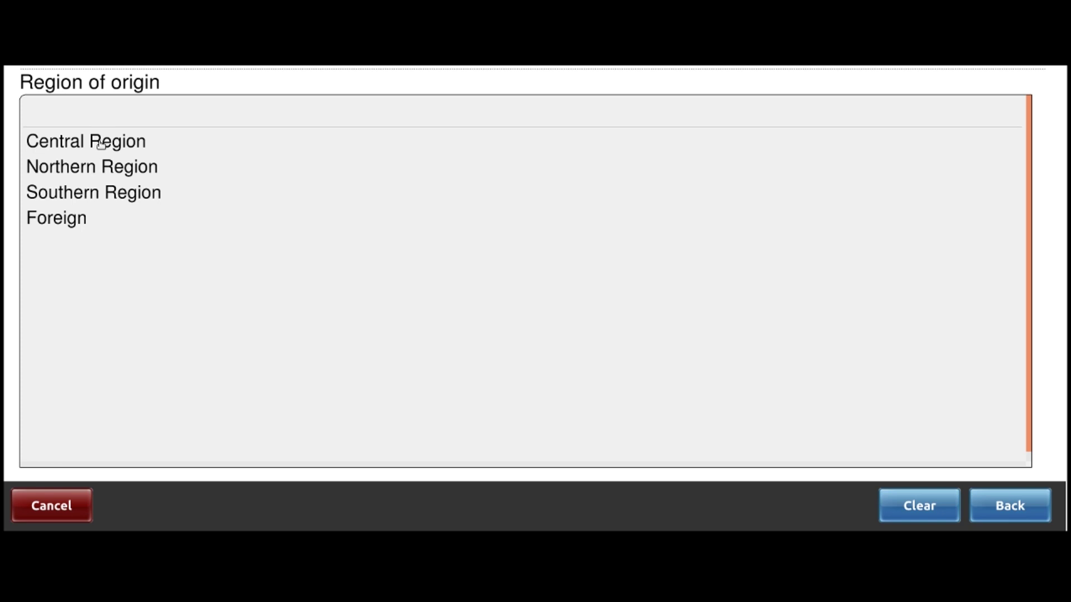
# Step: Set the patient's origin to Northern Region and Rumphi district, including the home TA and village
pyautogui.click(78, 168)
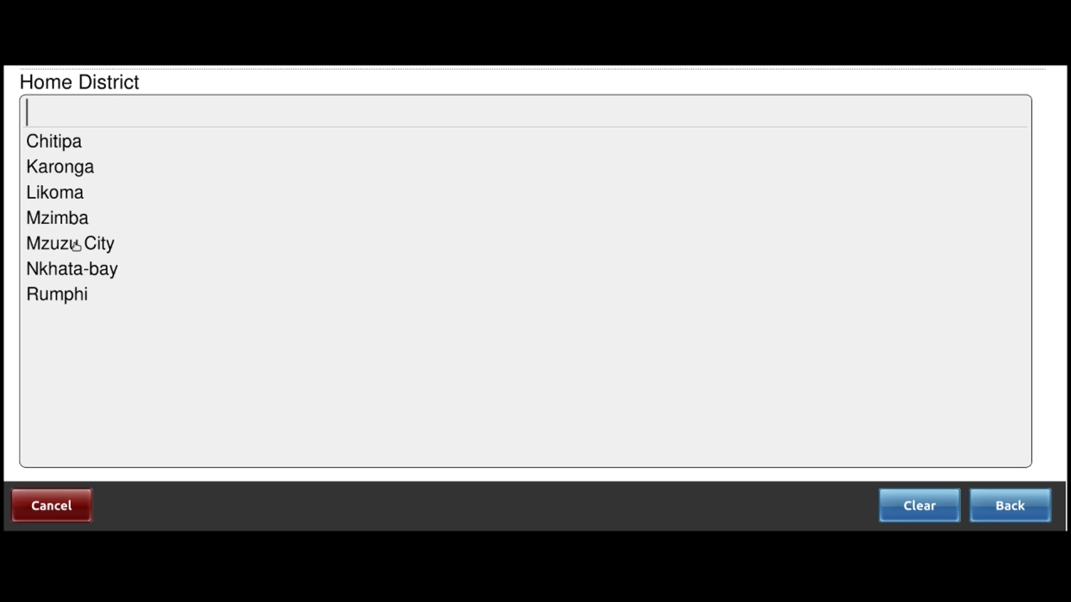
pyautogui.click(70, 296)
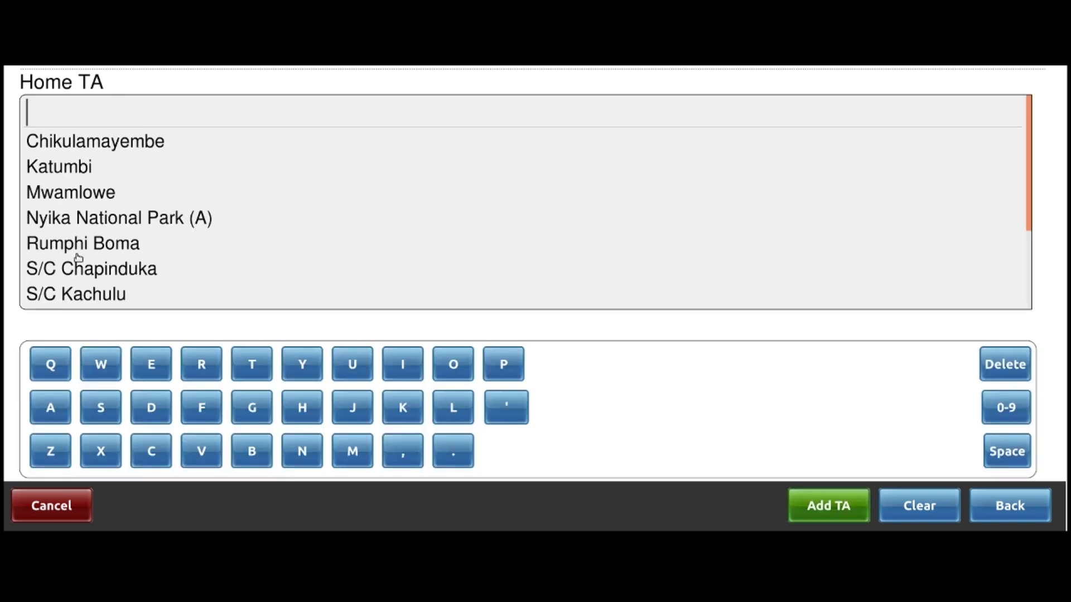
pyautogui.click(82, 146)
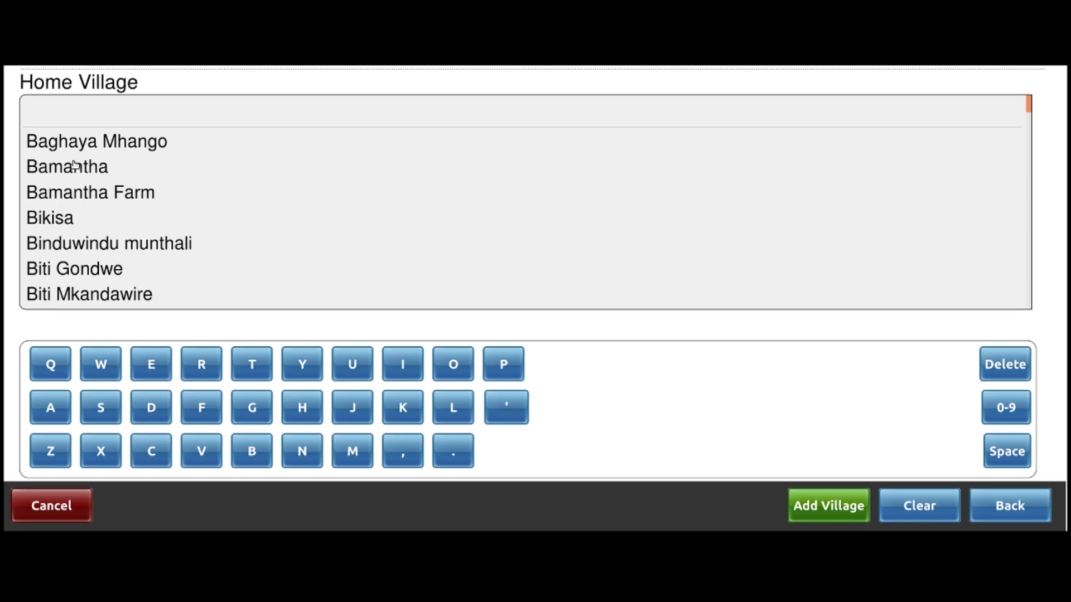
pyautogui.scroll(-2, 77, 212)
pyautogui.scroll(-5, 77, 211)
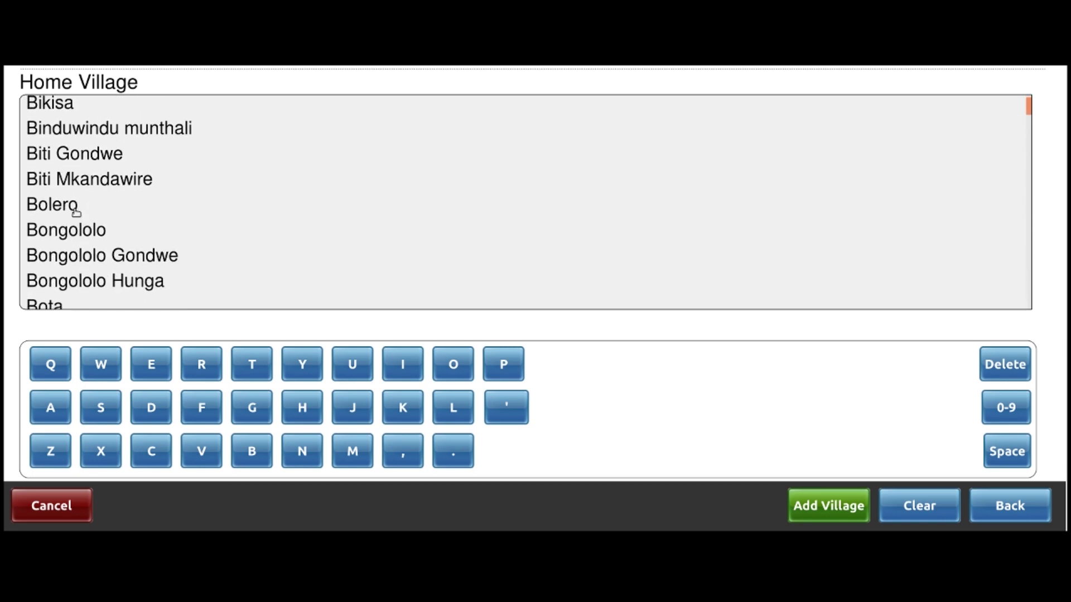
pyautogui.click(57, 171)
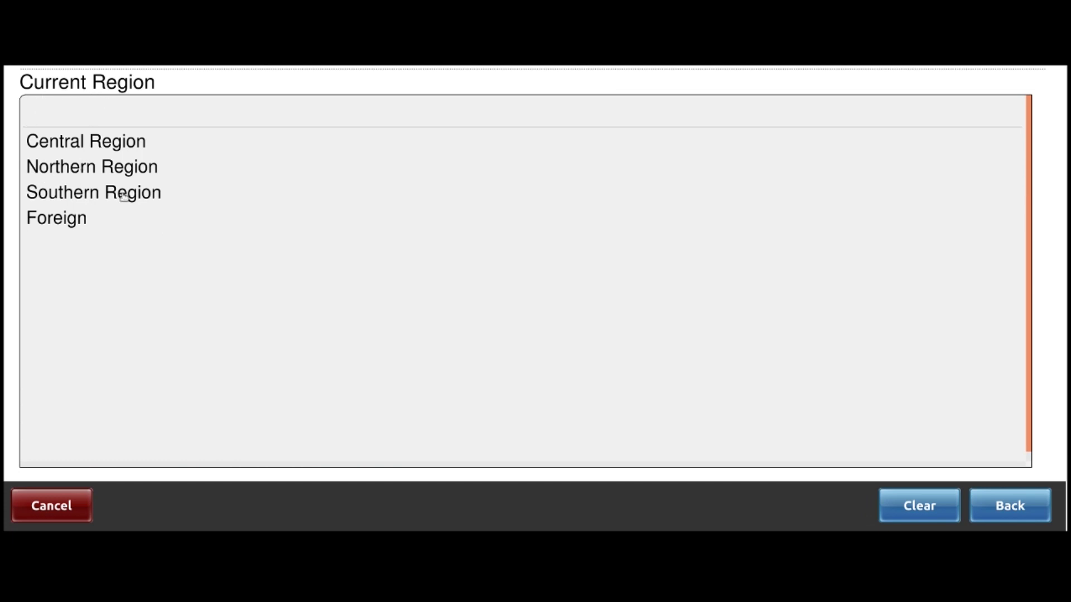
# Step: Set the patient's current residence to Central Region and Lilongwe district, including the current TA and village
pyautogui.click(68, 144)
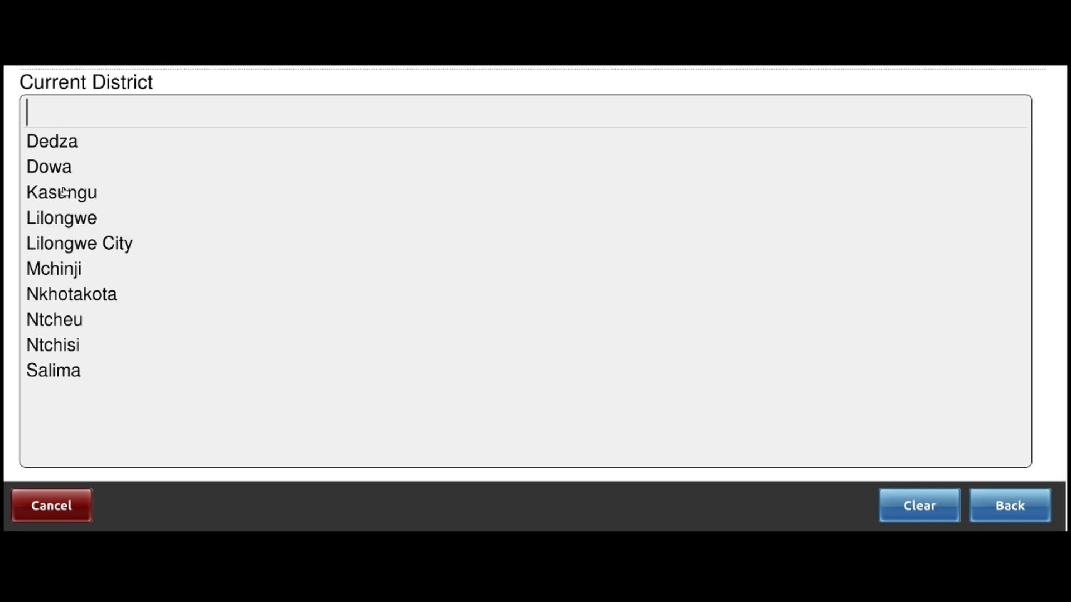
pyautogui.click(68, 219)
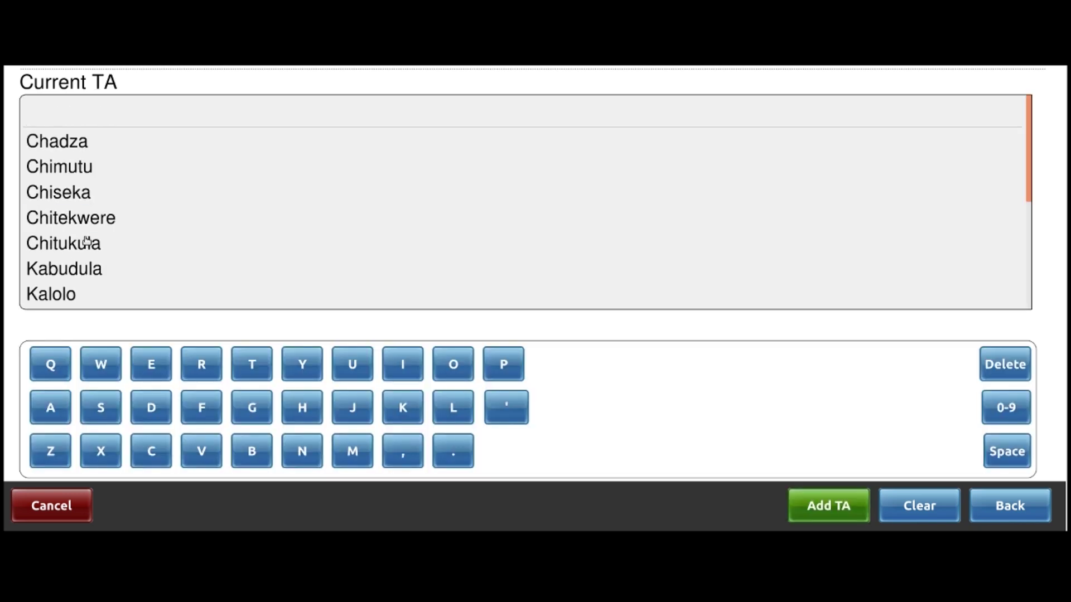
pyautogui.click(64, 170)
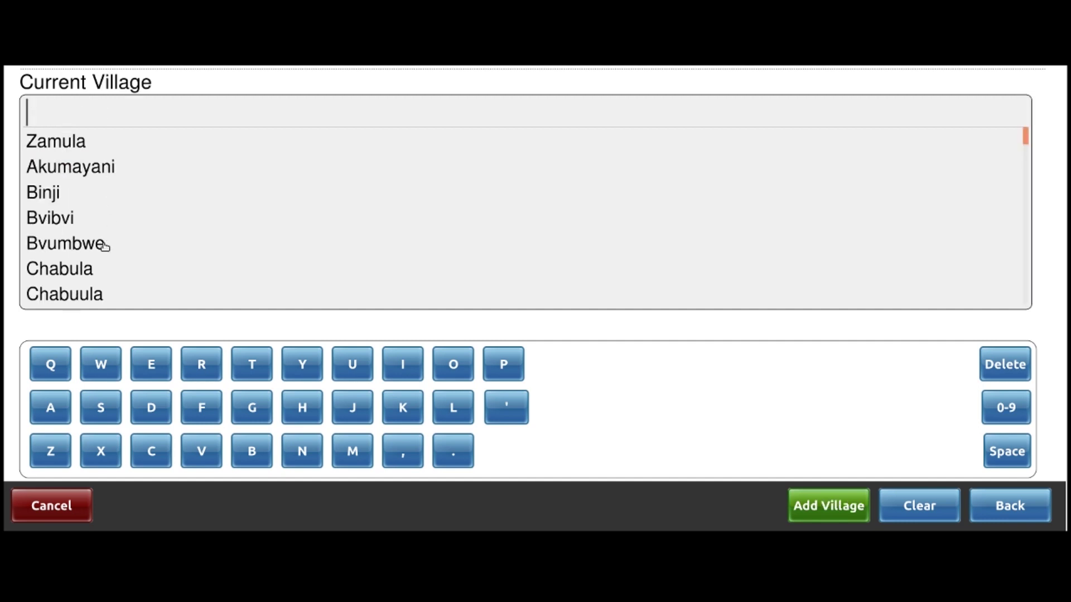
pyautogui.click(77, 272)
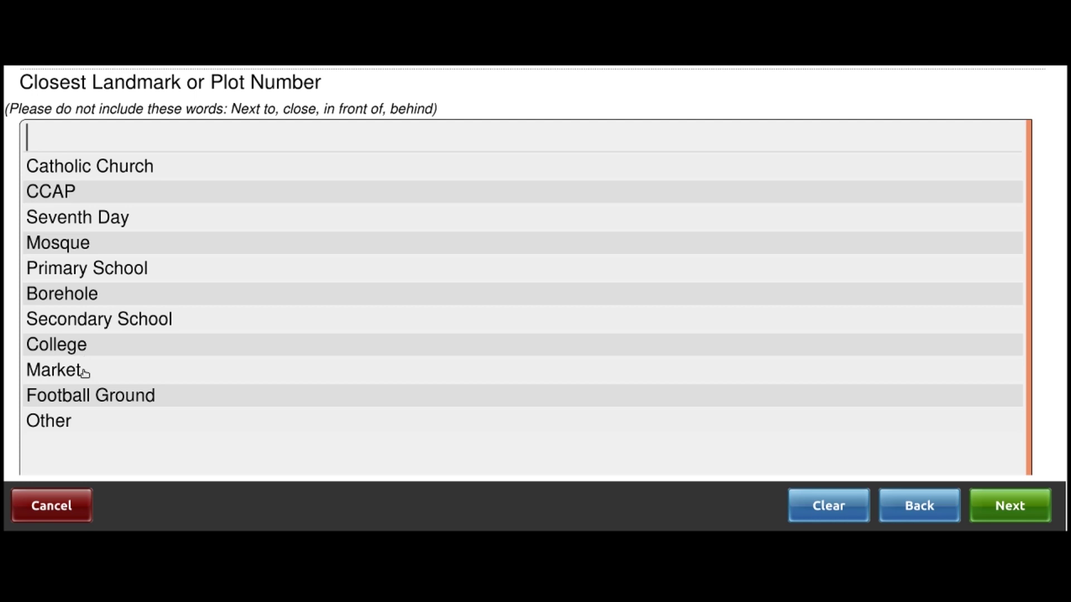
# Step: Choose Other as the closest landmark, enter "near west river" as its description, and continue to the phone number
pyautogui.click(73, 425)
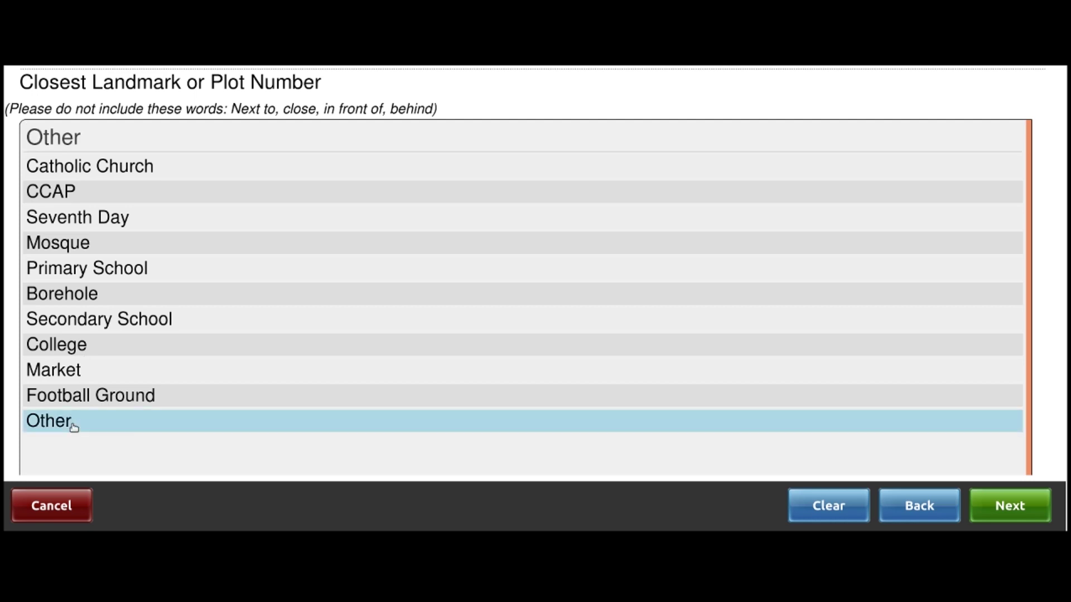
pyautogui.click(1010, 508)
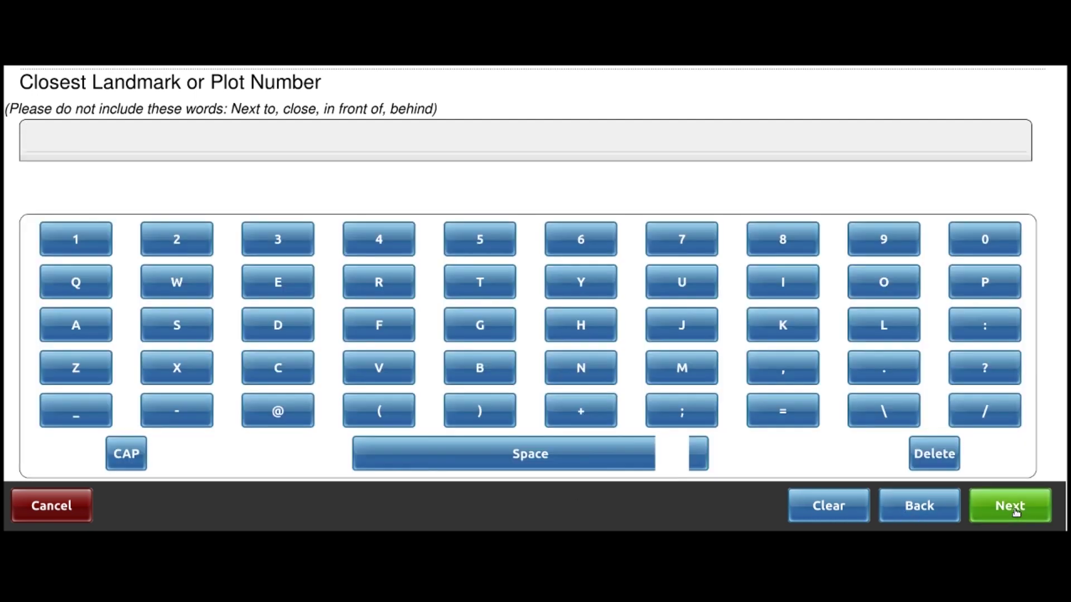
pyautogui.click(582, 373)
pyautogui.click(309, 296)
pyautogui.click(56, 325)
pyautogui.click(379, 282)
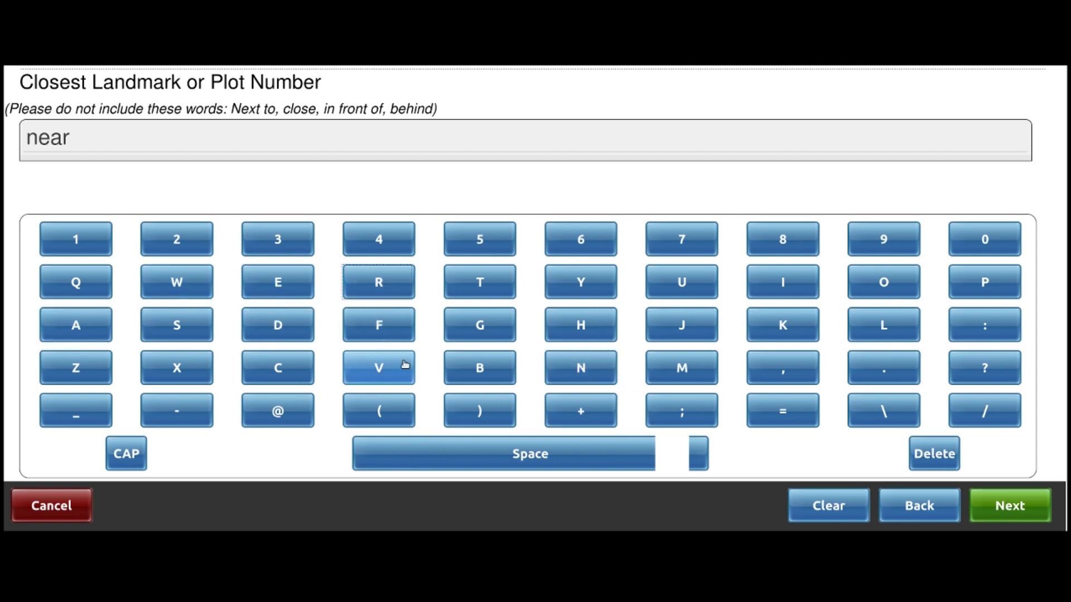
pyautogui.click(491, 471)
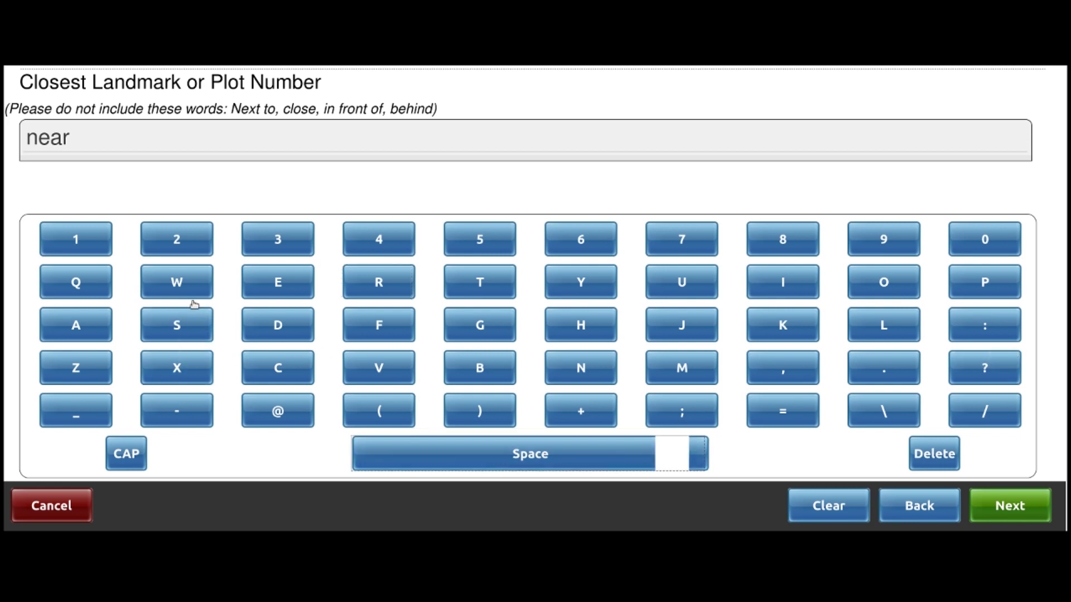
pyautogui.click(184, 285)
pyautogui.click(279, 283)
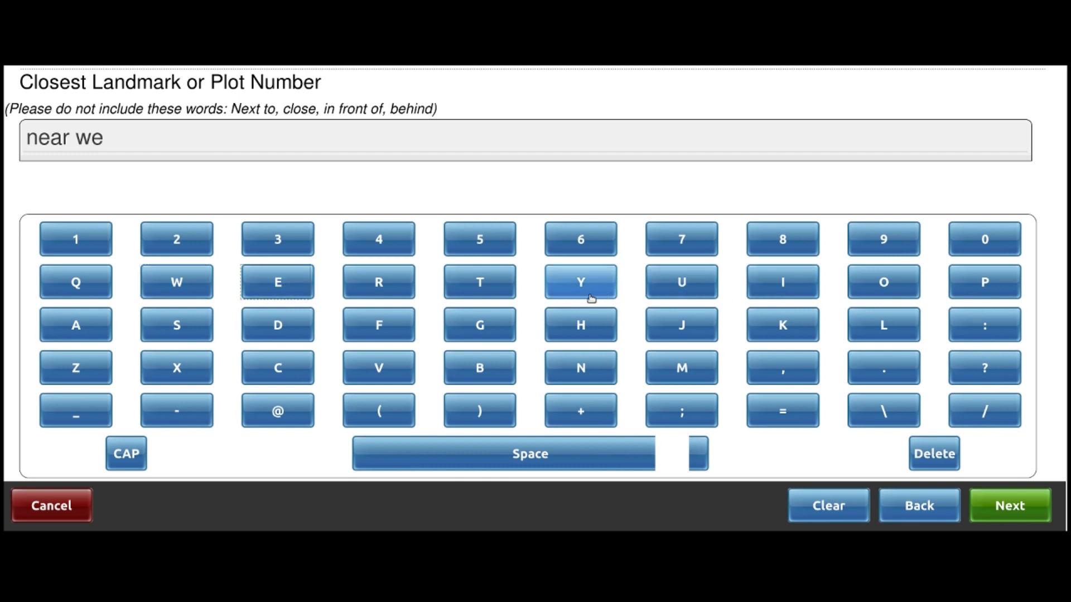
pyautogui.click(171, 322)
pyautogui.click(483, 286)
pyautogui.click(514, 469)
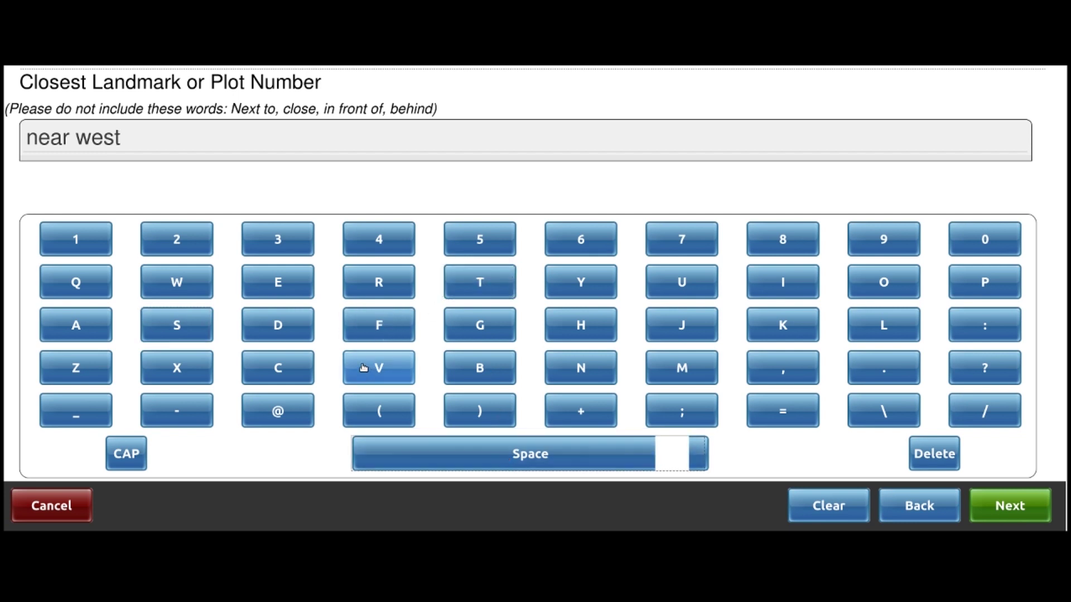
pyautogui.click(407, 280)
pyautogui.click(784, 285)
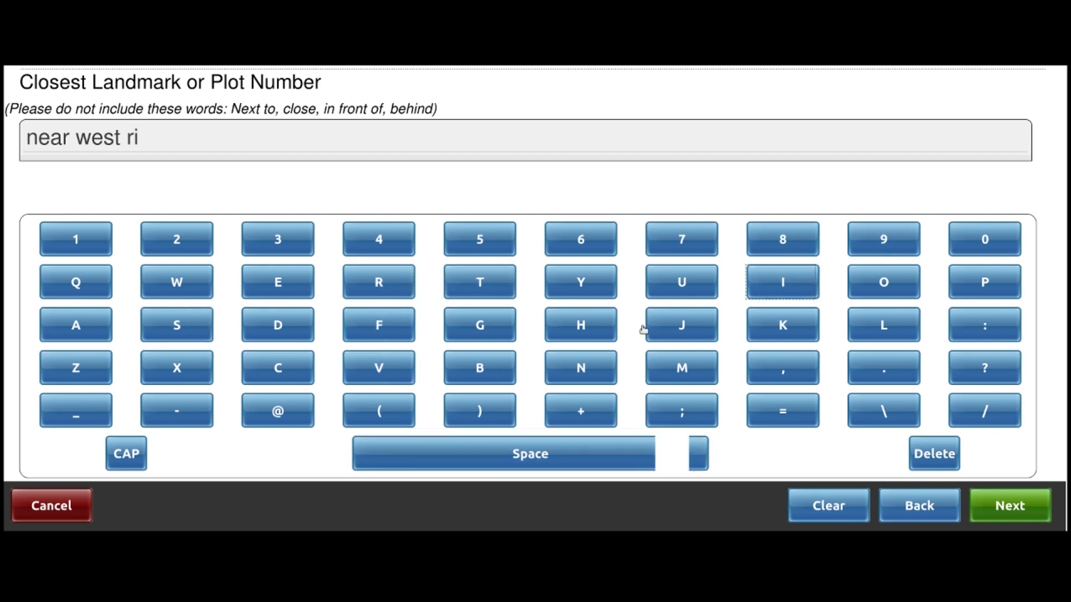
pyautogui.click(379, 374)
pyautogui.click(263, 282)
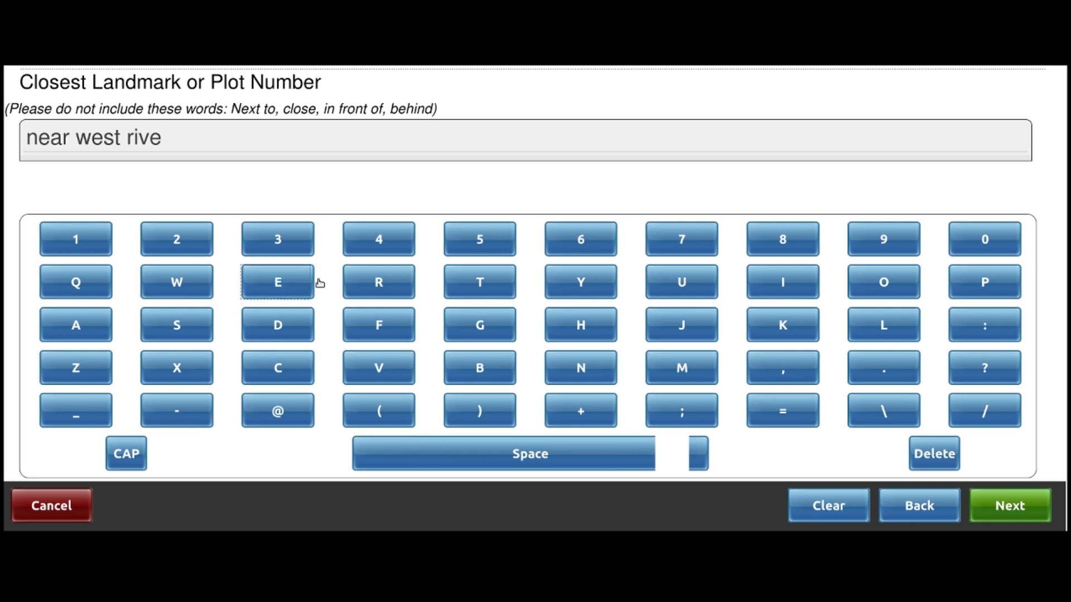
pyautogui.click(382, 282)
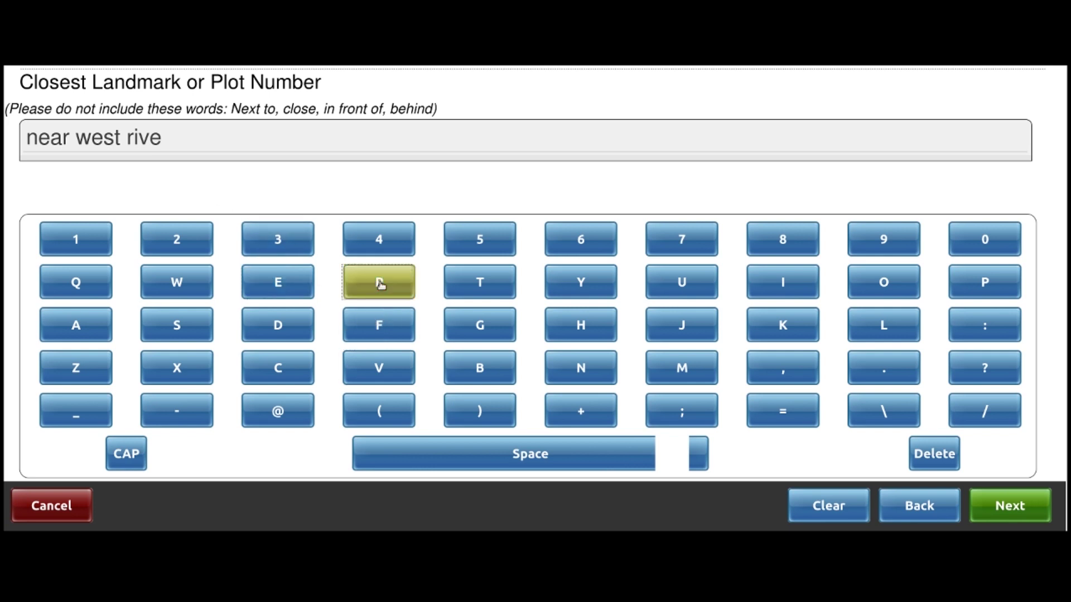
pyautogui.click(994, 512)
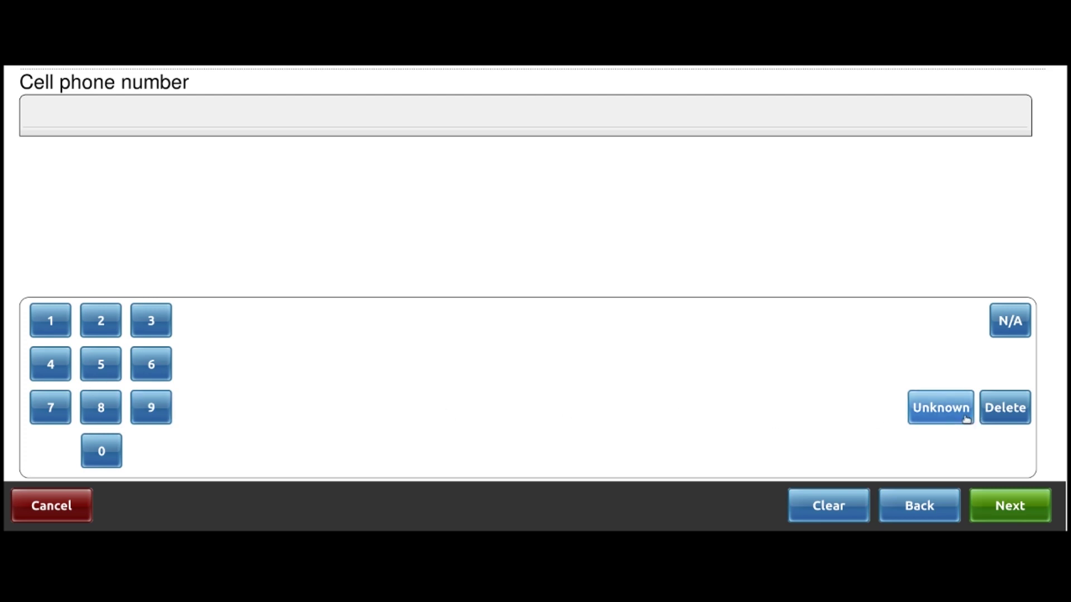
# Step: Set the patient's cell phone number to N/A and finish the registration from the demographics summary
pyautogui.click(1003, 334)
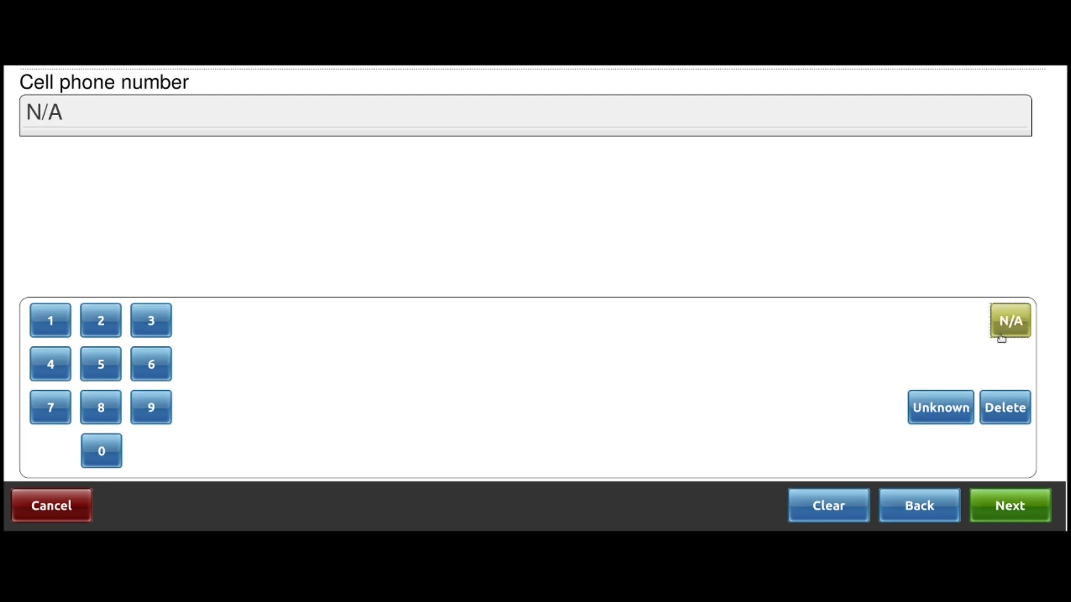
pyautogui.click(1010, 508)
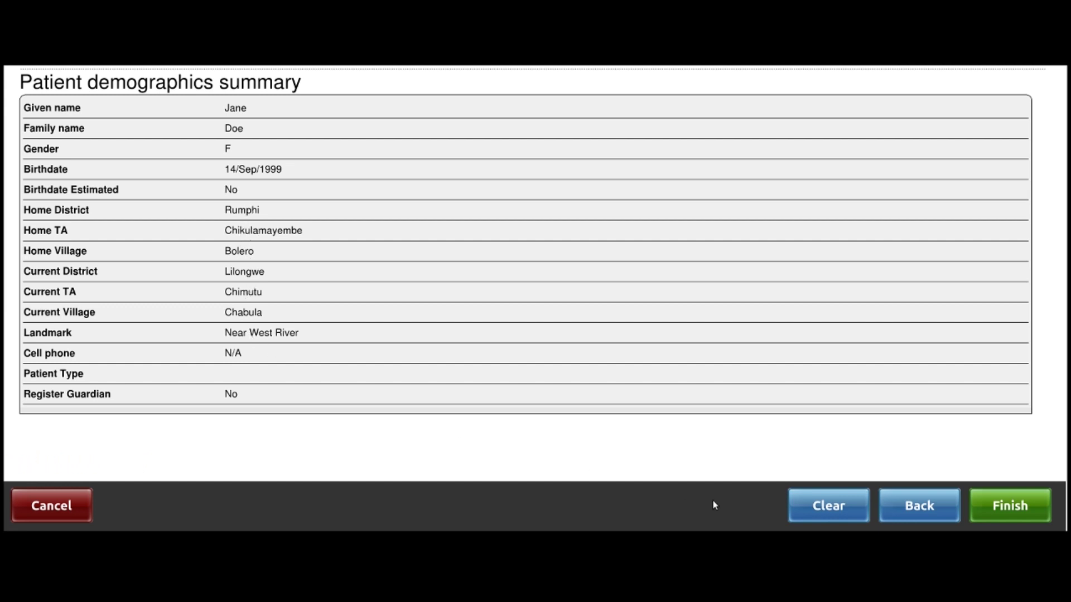
pyautogui.click(1028, 506)
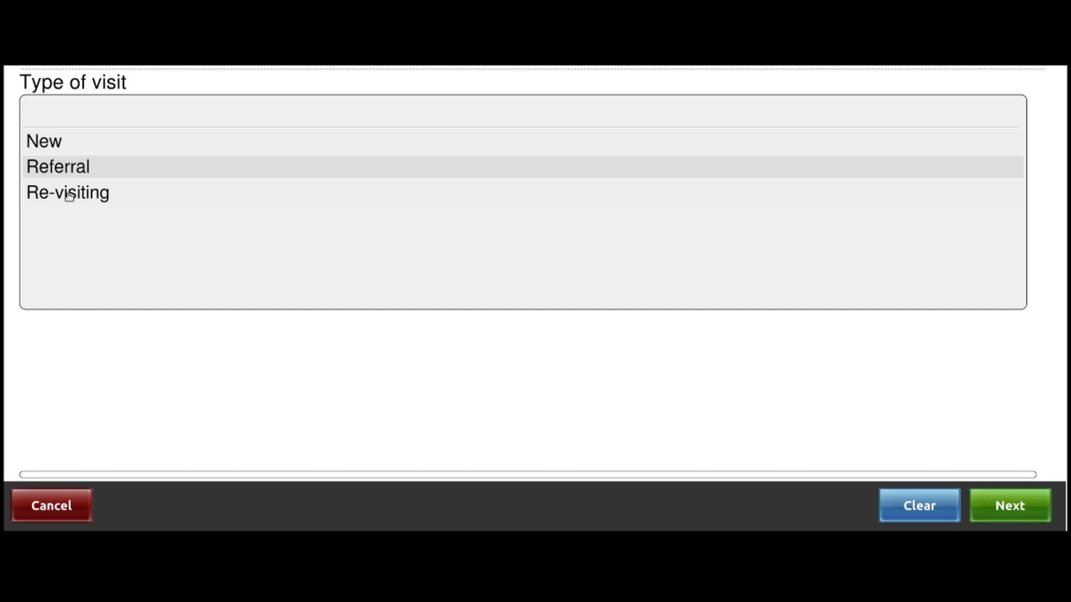
# Step: Set the type of visit to New and mark the patient's National ID as available
pyautogui.click(63, 143)
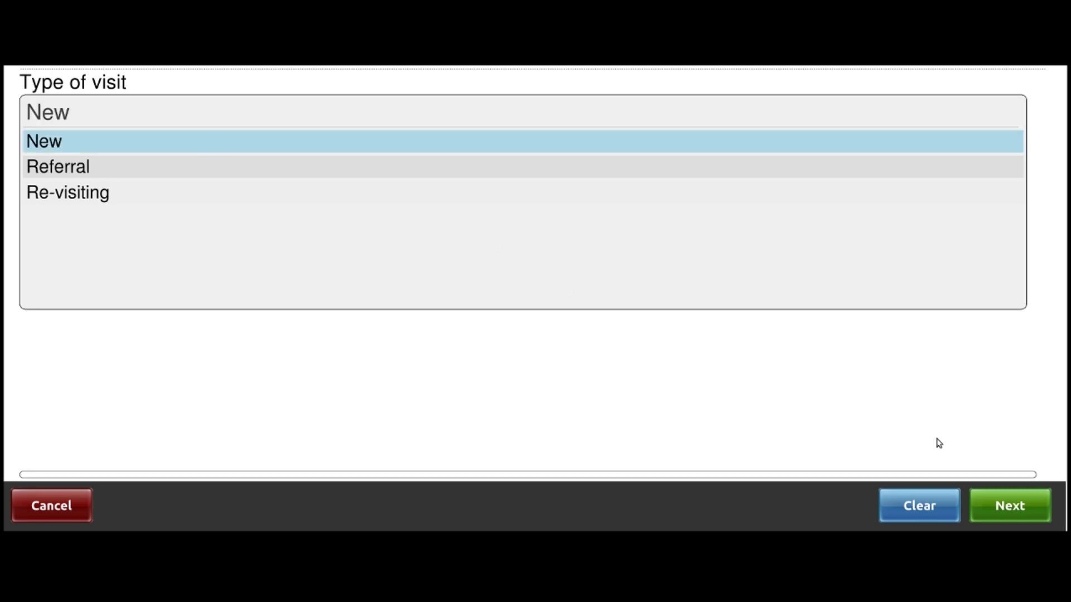
pyautogui.click(1023, 493)
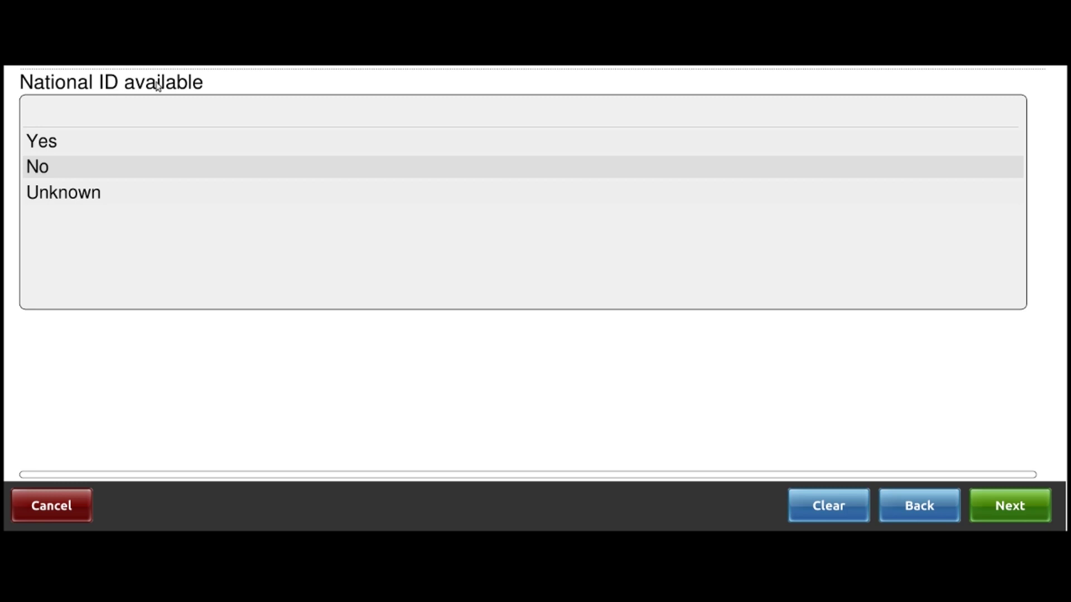
pyautogui.click(70, 145)
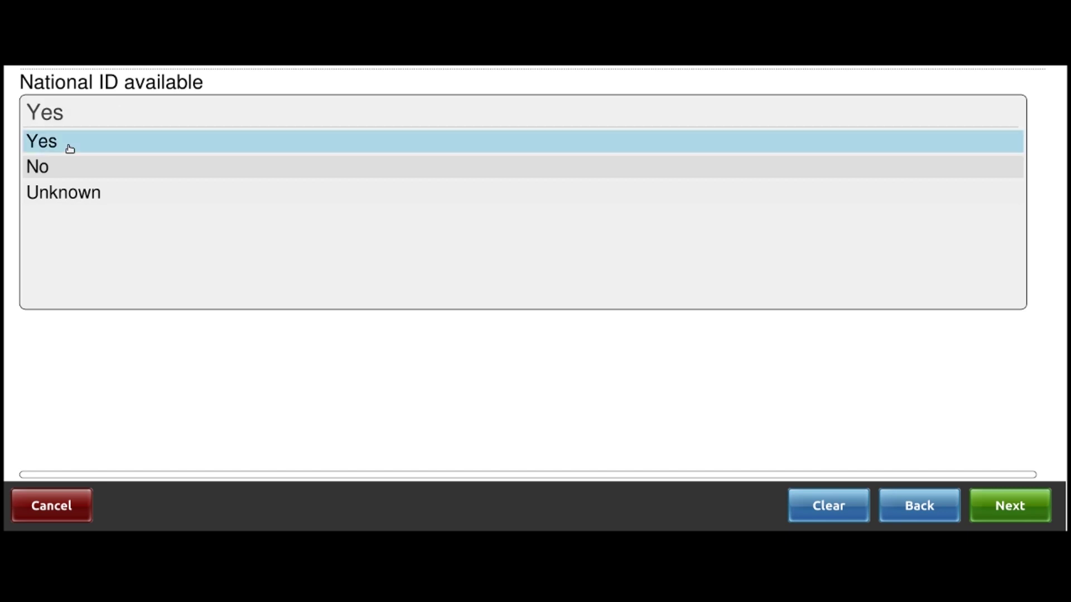
pyautogui.click(1032, 505)
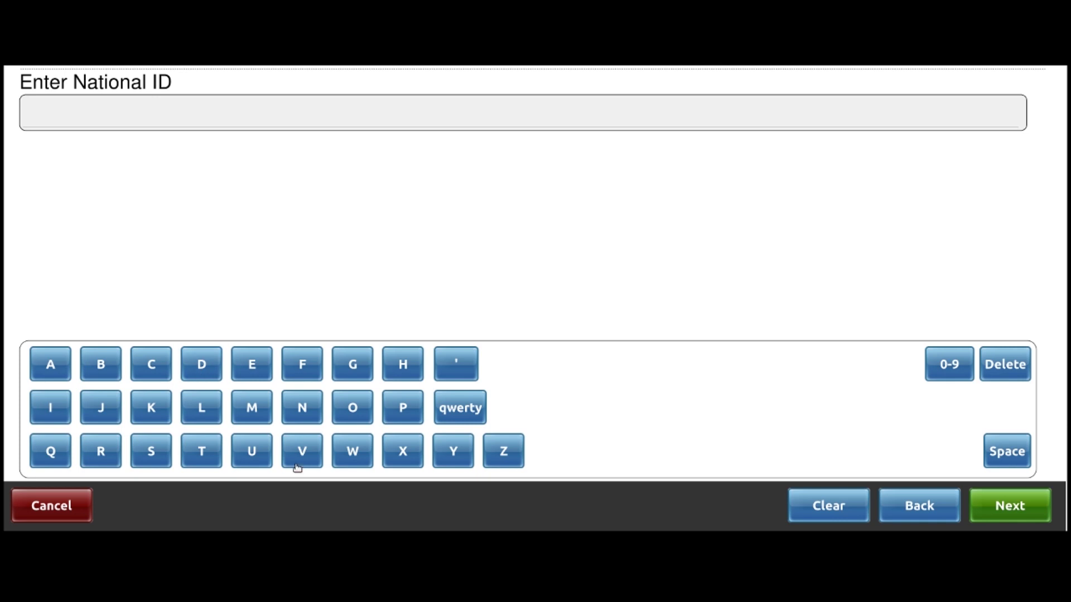
# Step: Enter the patient's National ID, set the HIV status to Never tested, and finish the patient registration form
pyautogui.click(409, 456)
pyautogui.click(409, 456)
pyautogui.click(410, 458)
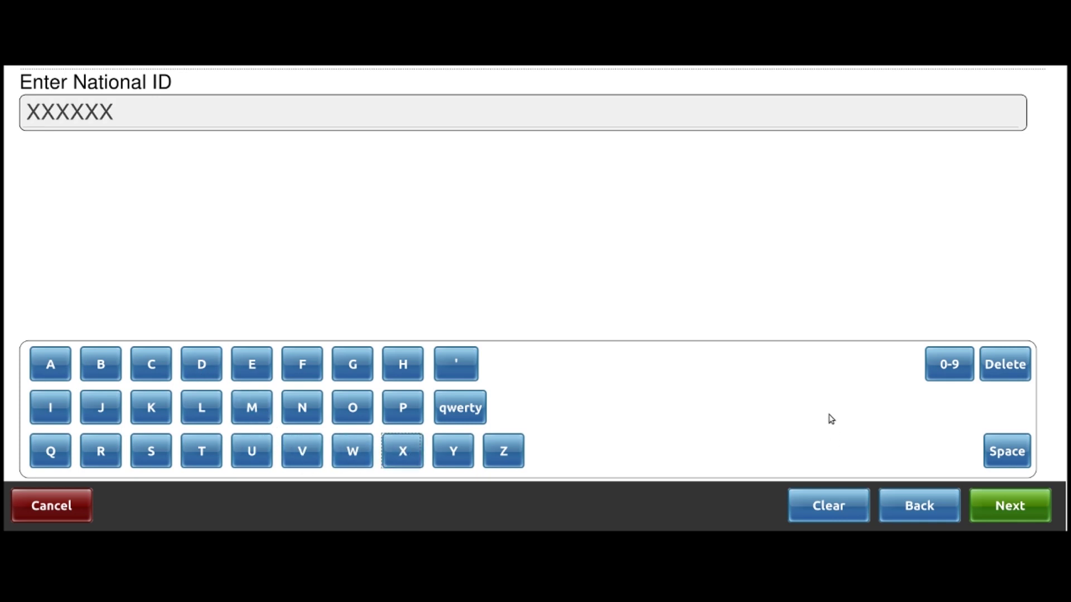
pyautogui.click(948, 365)
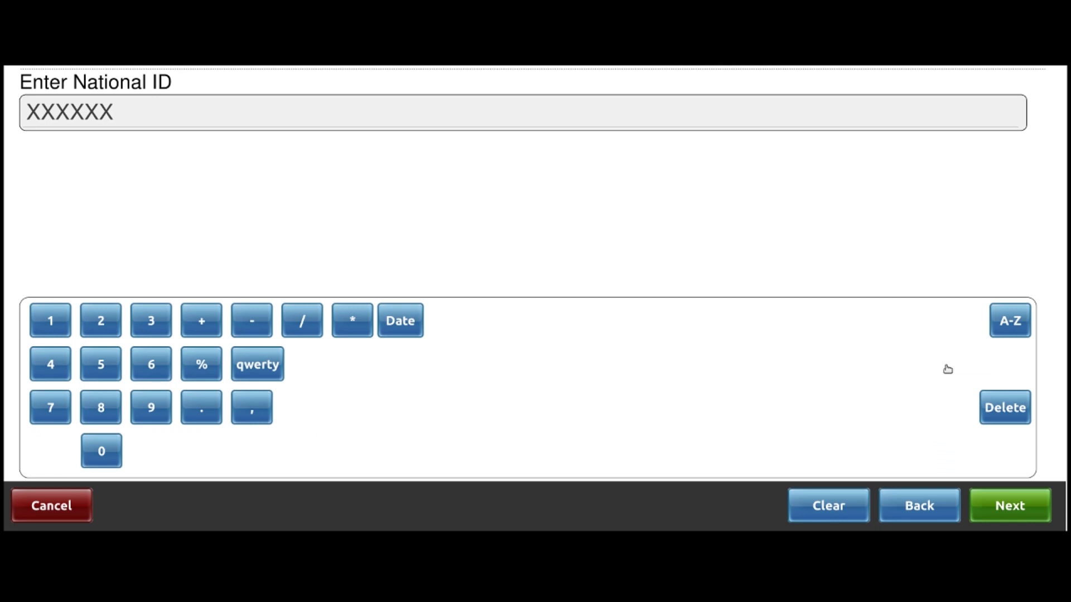
pyautogui.click(115, 324)
pyautogui.click(148, 323)
pyautogui.click(1020, 505)
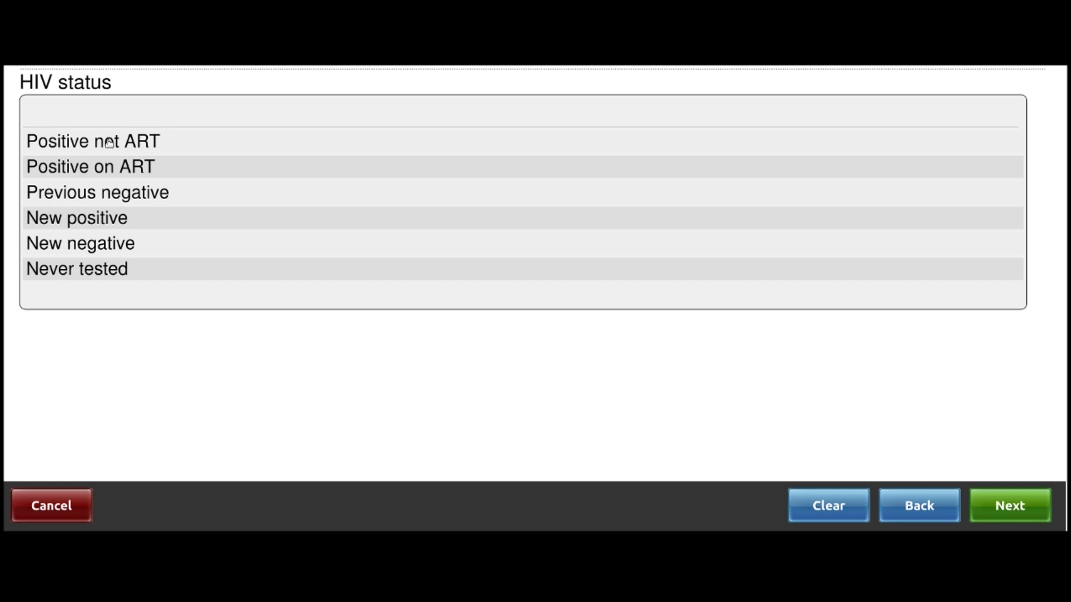
pyautogui.click(104, 273)
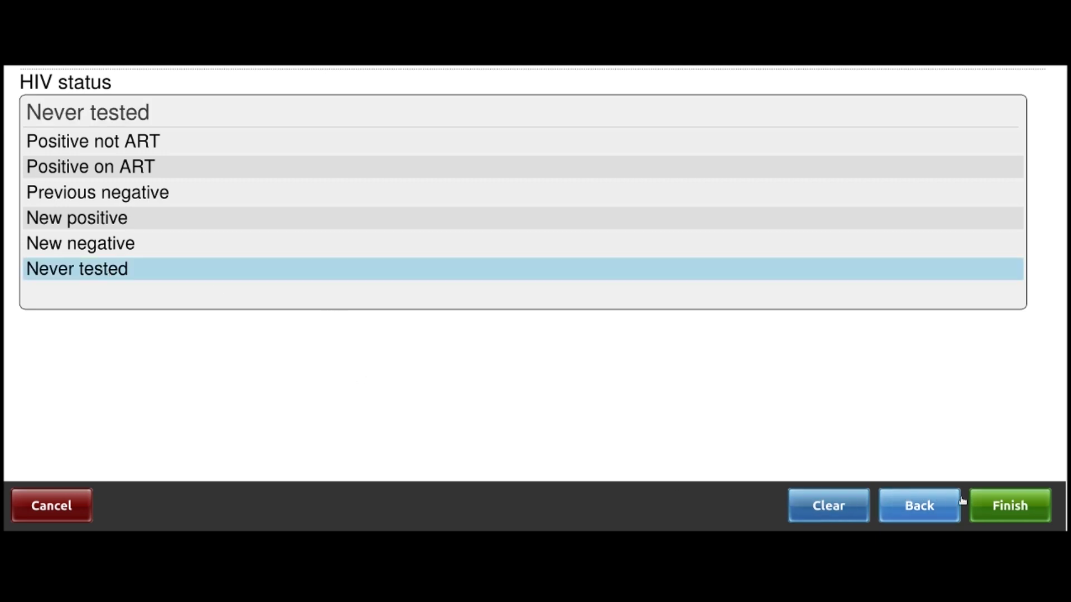
pyautogui.click(1007, 505)
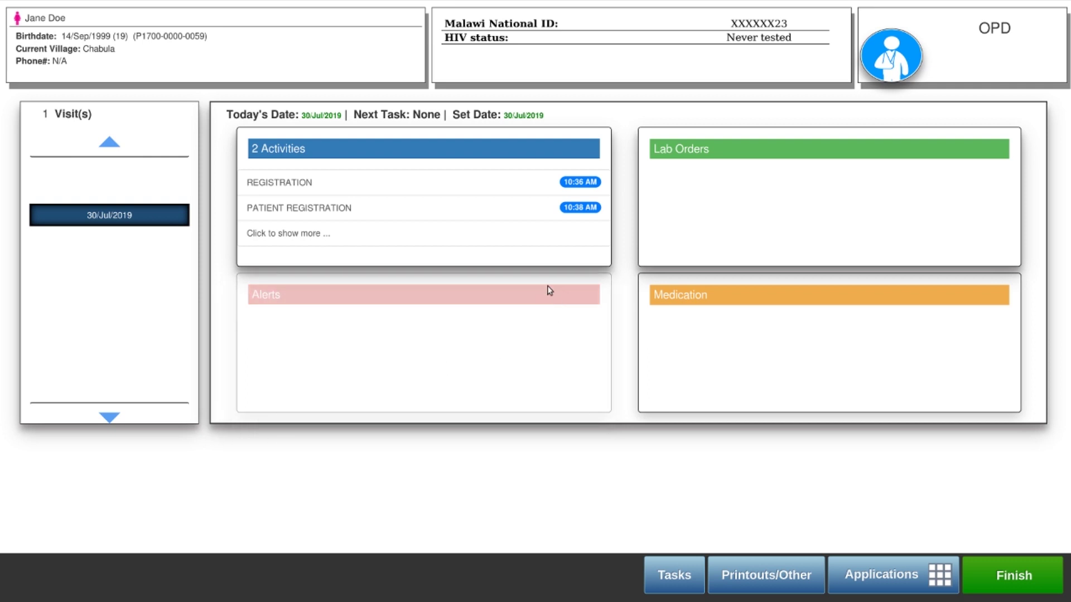
# Step: Look over the patient dashboard's visit date, tasks and printout options, and return to the dashboard
pyautogui.moveTo(20, 7)
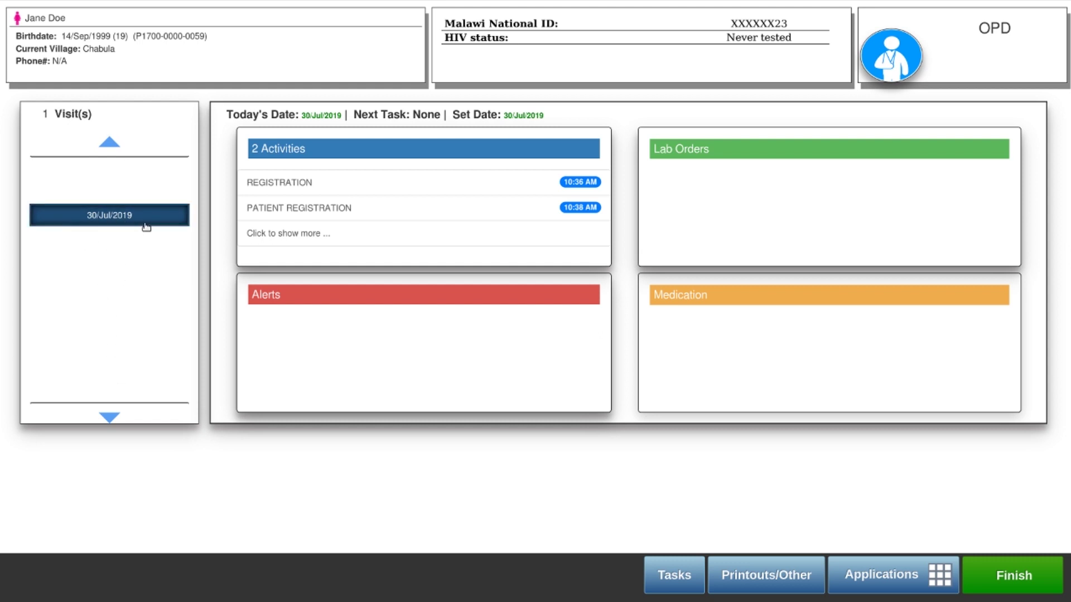
pyautogui.click(126, 221)
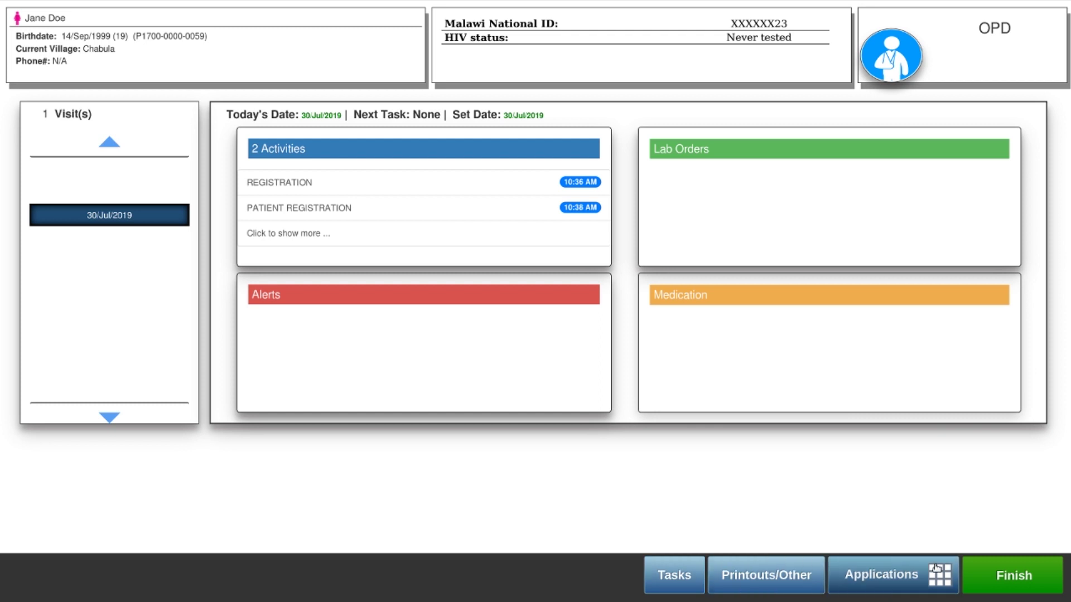
pyautogui.click(686, 590)
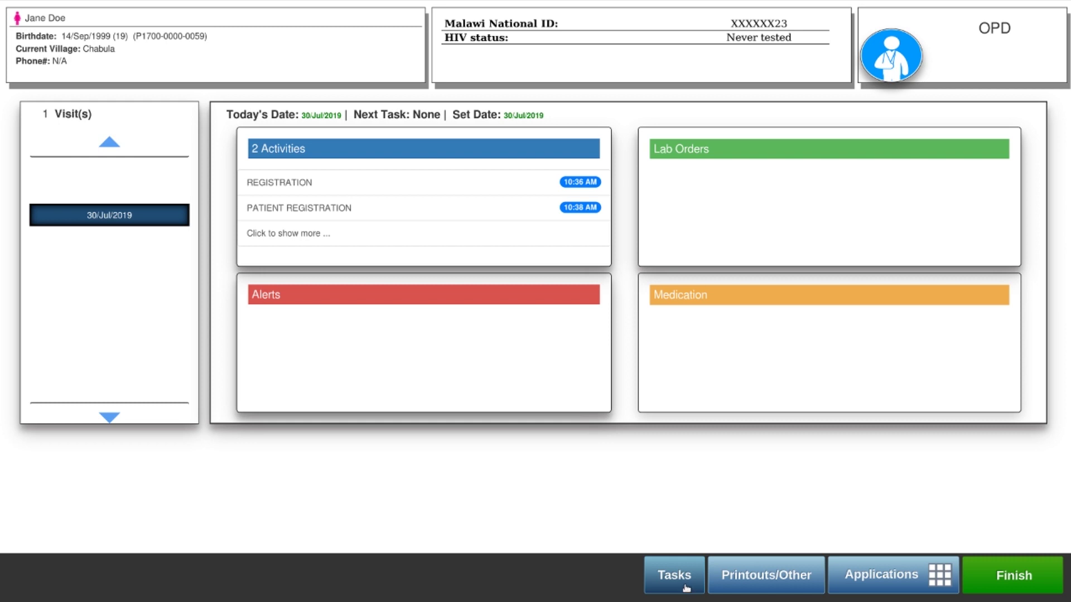
pyautogui.click(672, 577)
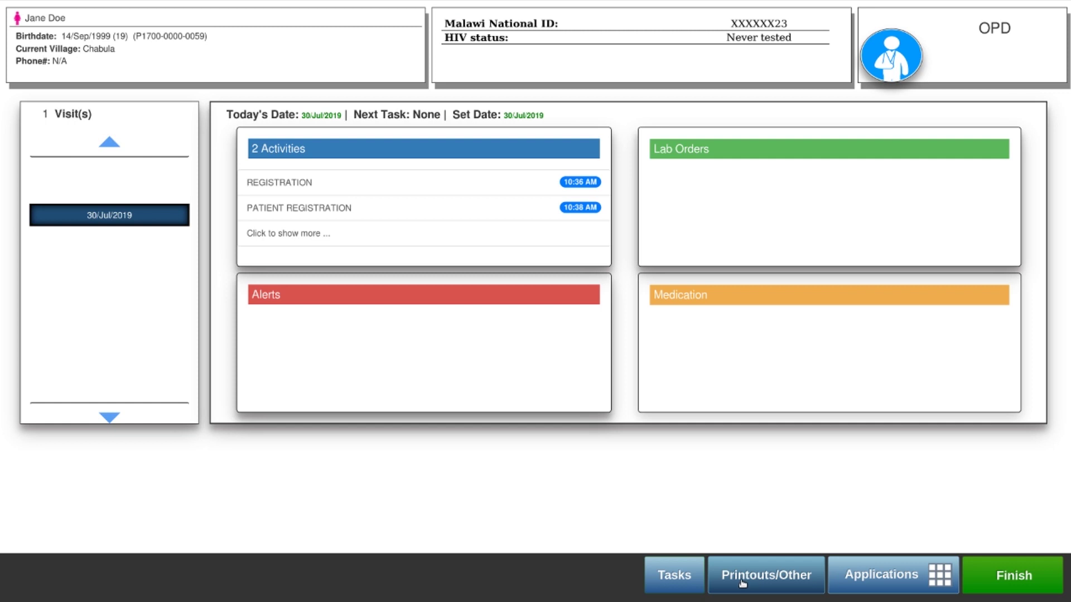
pyautogui.click(775, 576)
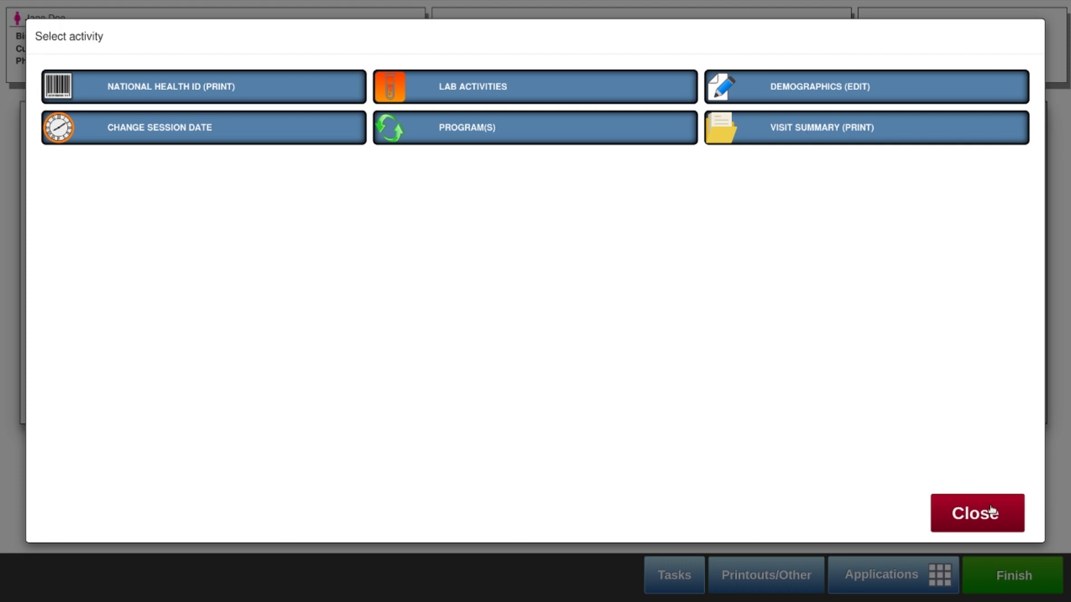
pyautogui.click(979, 530)
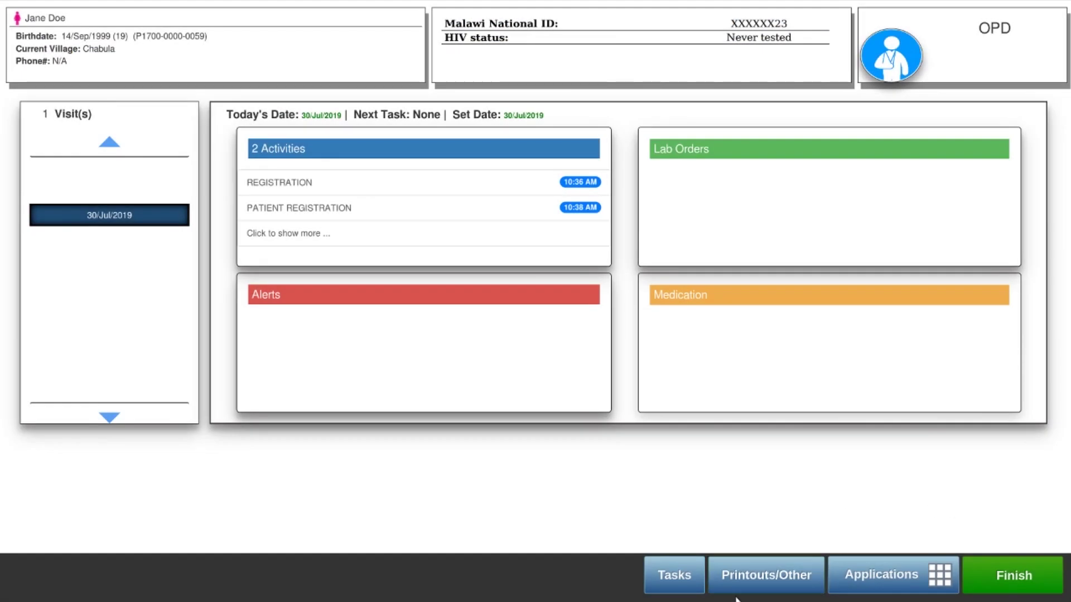
# Step: Start the patient's Vitals task and record a weight of 58.7 kg
pyautogui.click(684, 579)
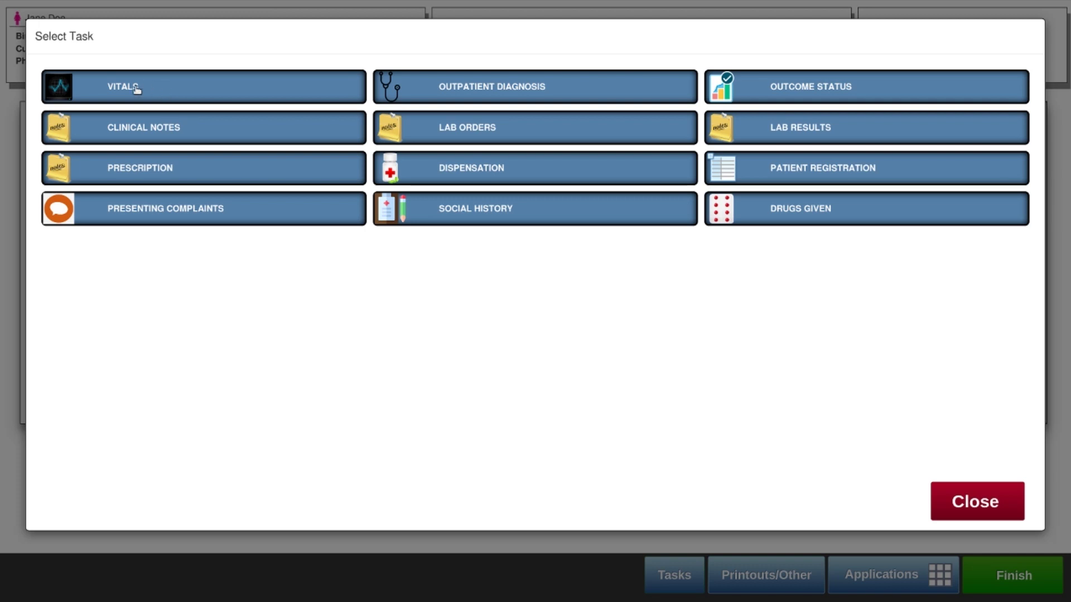
pyautogui.click(134, 91)
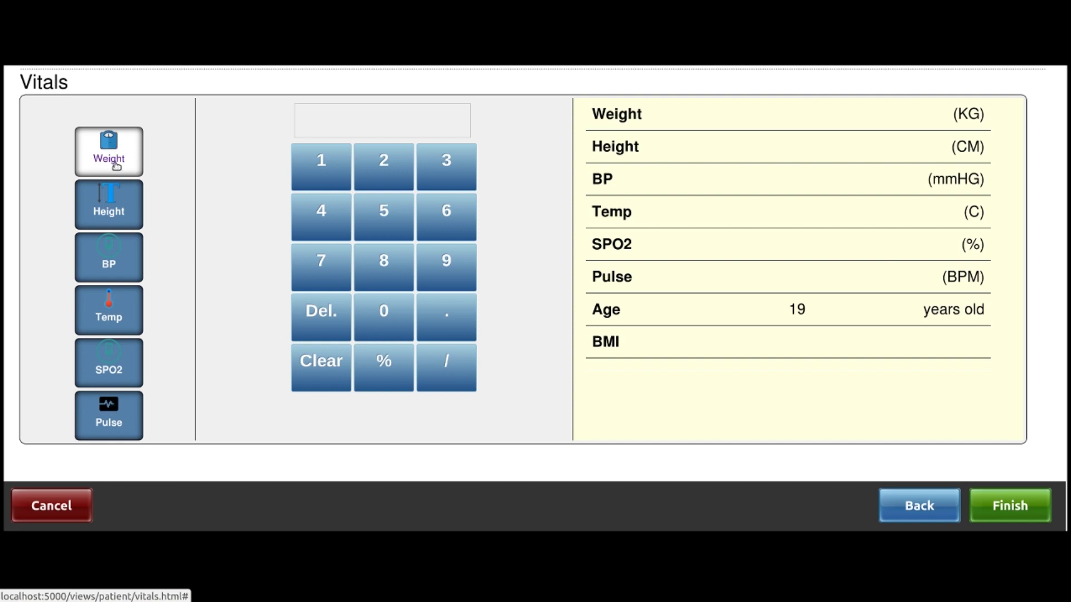
pyautogui.click(390, 219)
pyautogui.click(389, 261)
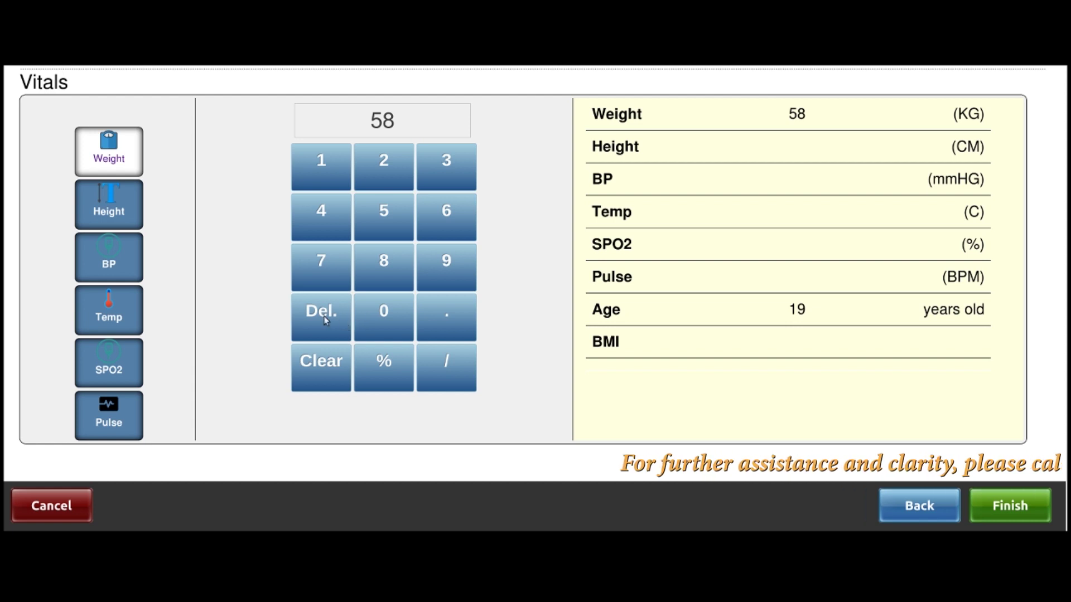
pyautogui.click(444, 313)
pyautogui.click(316, 261)
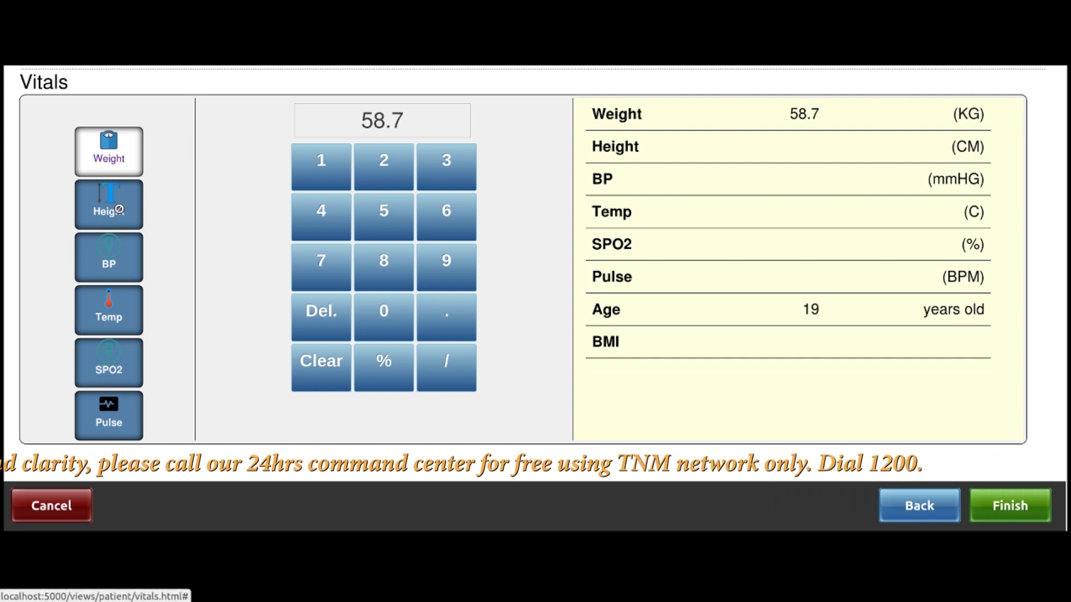
# Step: Record a height of 155 cm in the patient's vitals
pyautogui.click(112, 208)
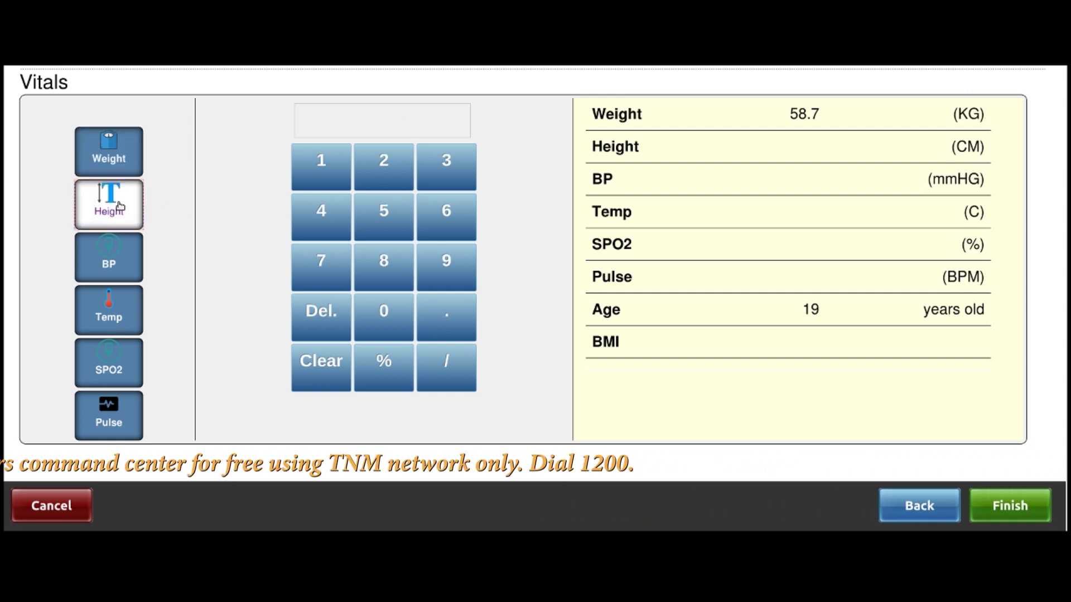
pyautogui.click(302, 181)
pyautogui.click(381, 219)
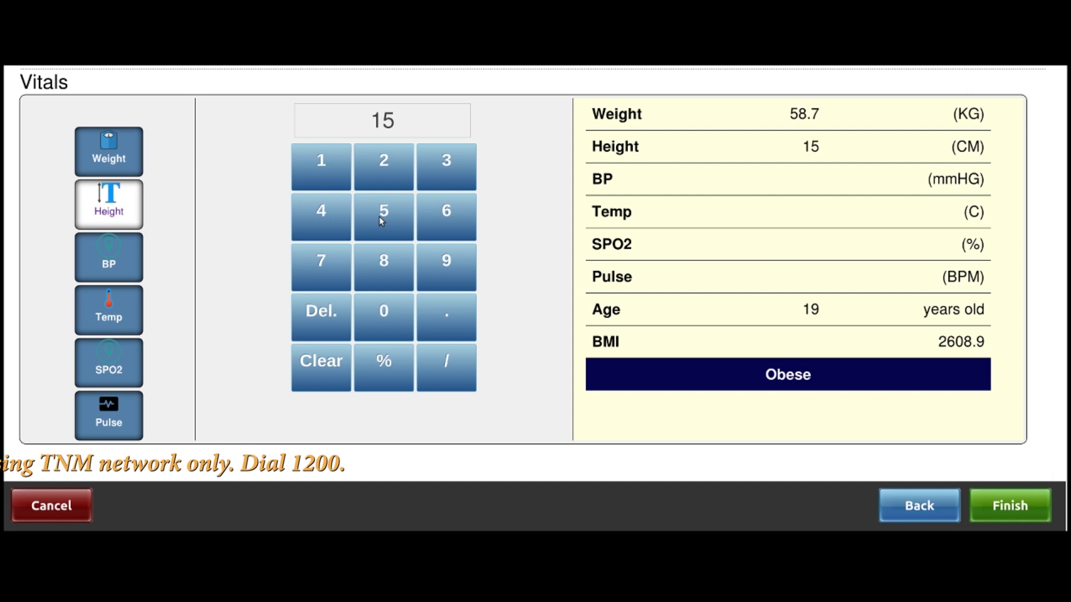
pyautogui.click(381, 221)
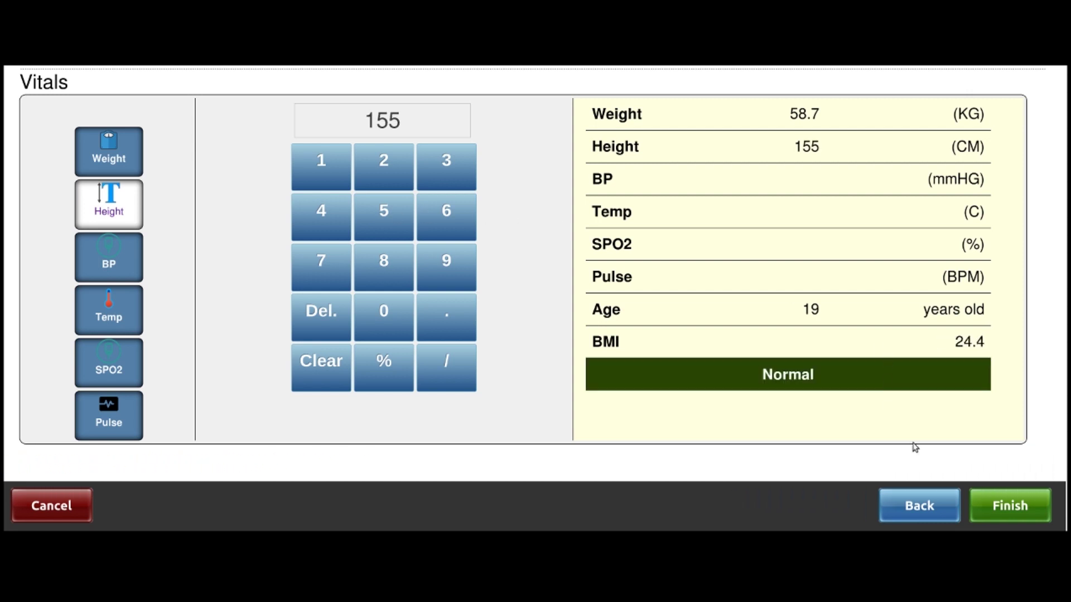
# Step: Save the recorded vitals and start the patient's Presenting Complaints task
pyautogui.click(1020, 505)
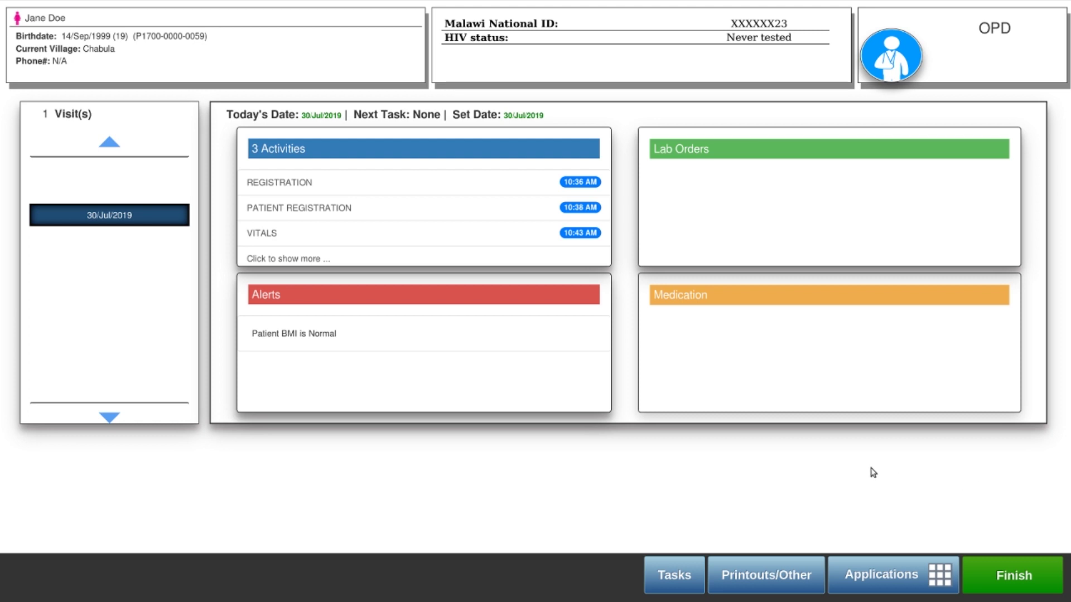
pyautogui.click(672, 576)
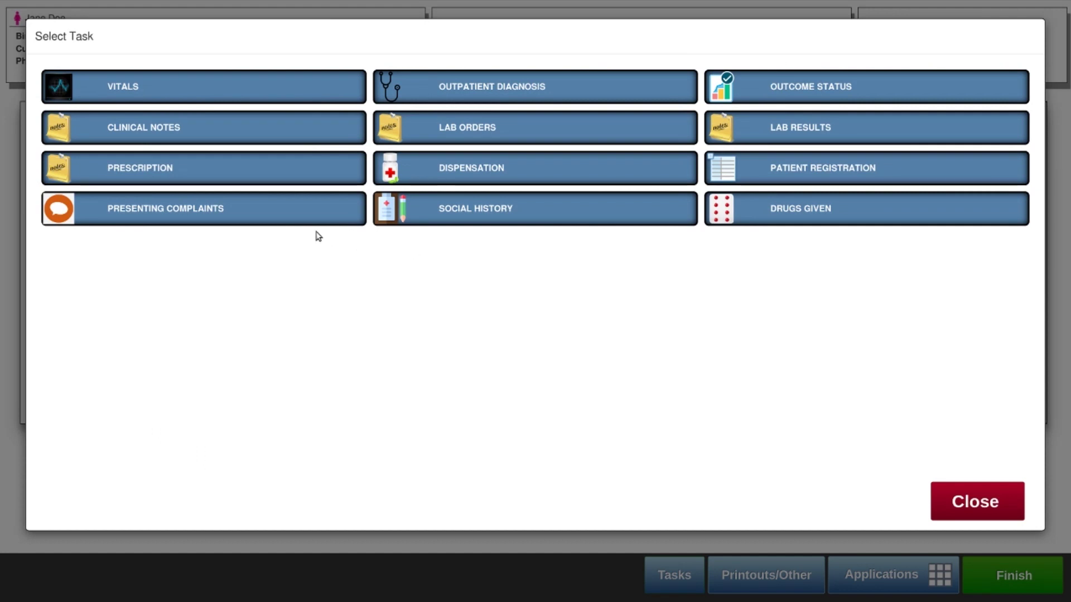
pyautogui.click(197, 209)
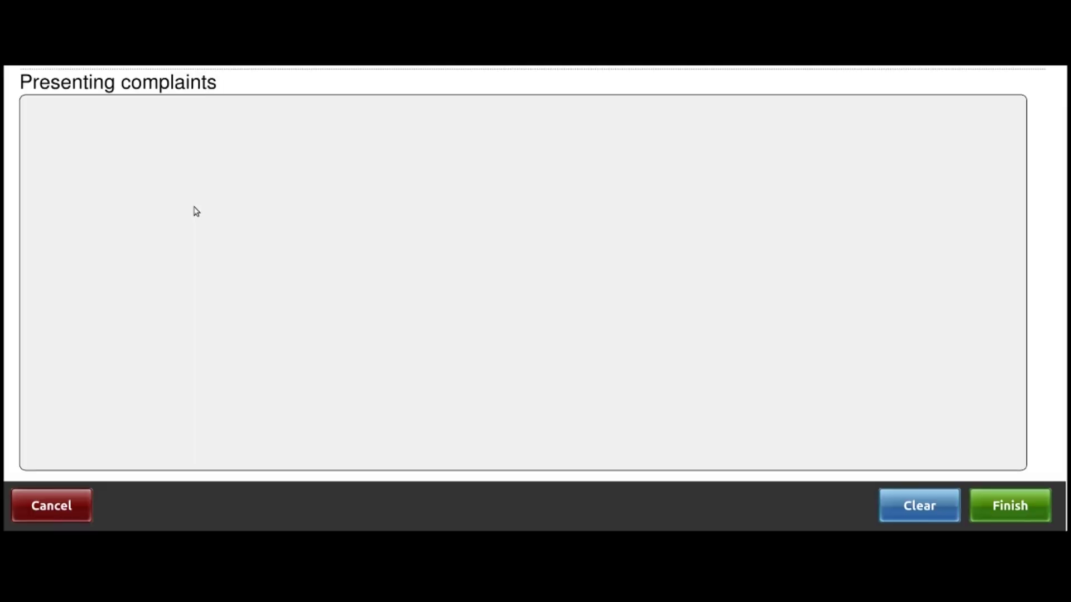
# Step: Record Headache, Shortness of breath, Vomiting and Loss of appetite as presenting complaints and save the form
pyautogui.scroll(-3, 250, 211)
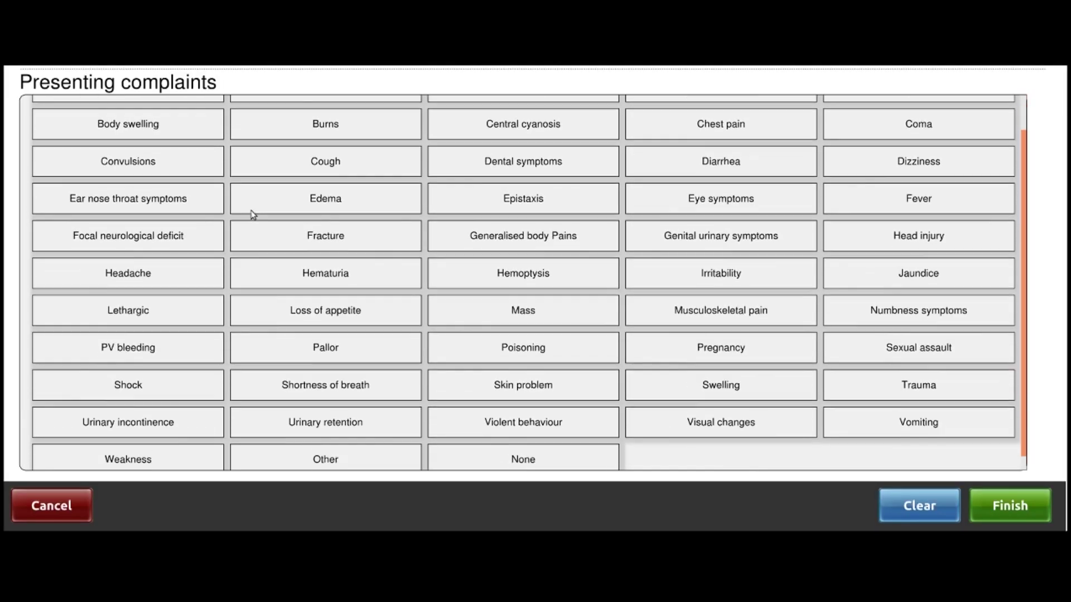
pyautogui.scroll(3, 854, 335)
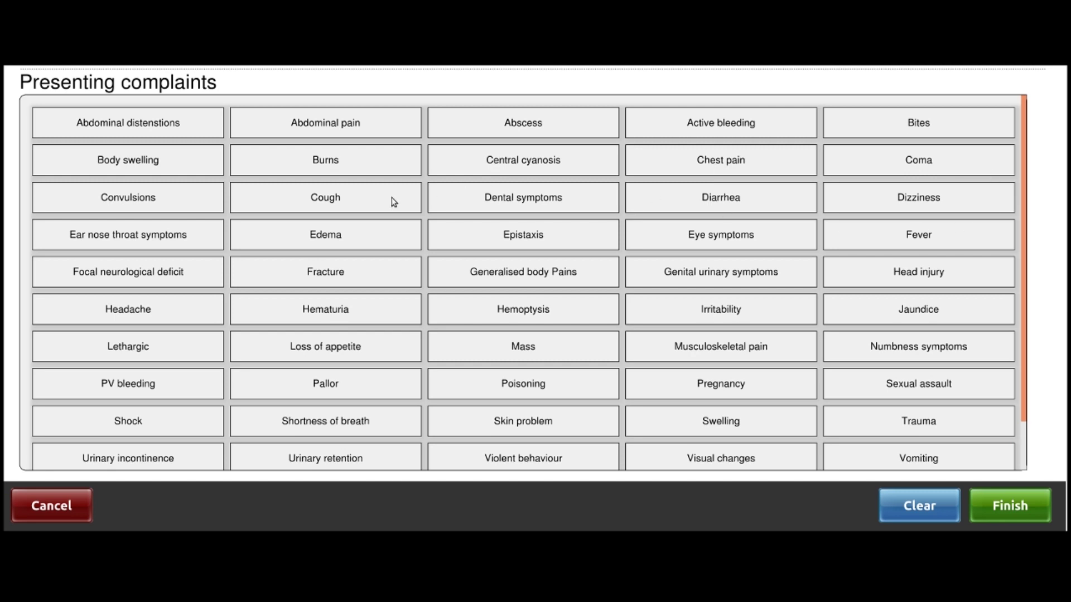
pyautogui.click(182, 316)
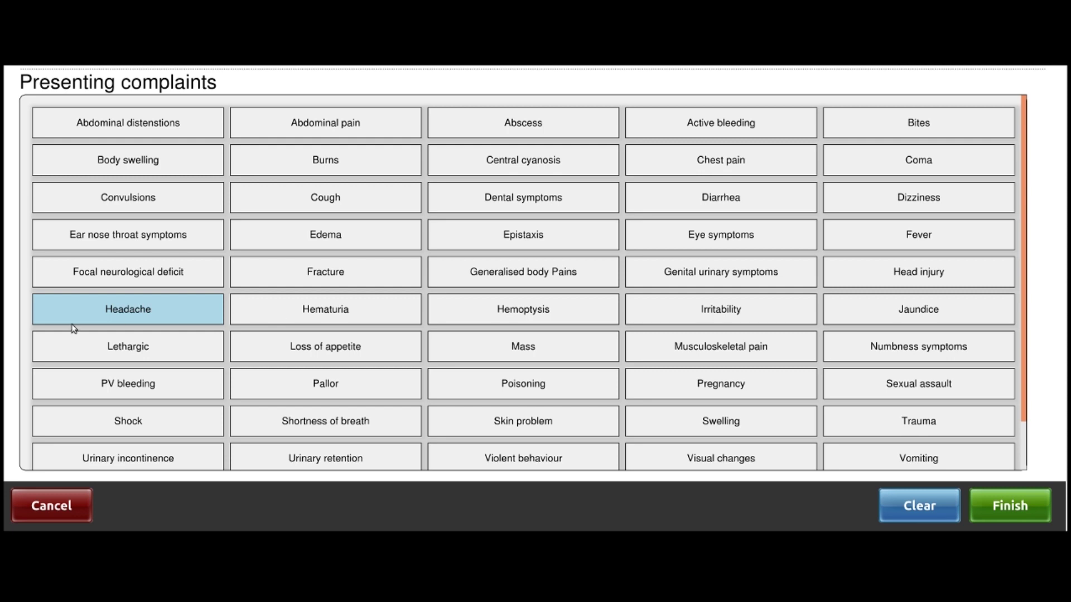
pyautogui.scroll(-1, 219, 363)
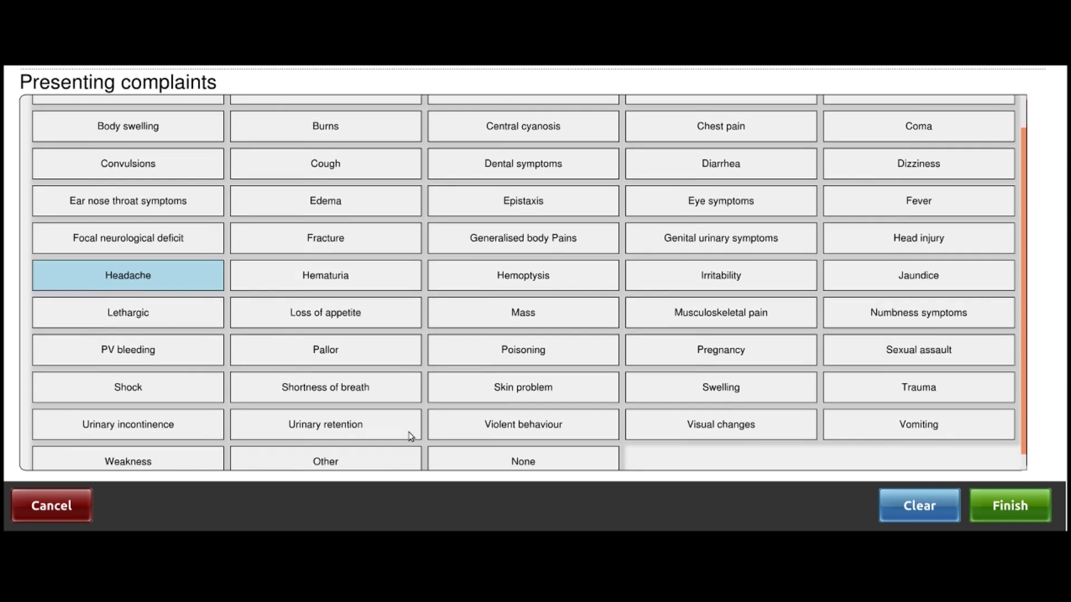
pyautogui.click(367, 390)
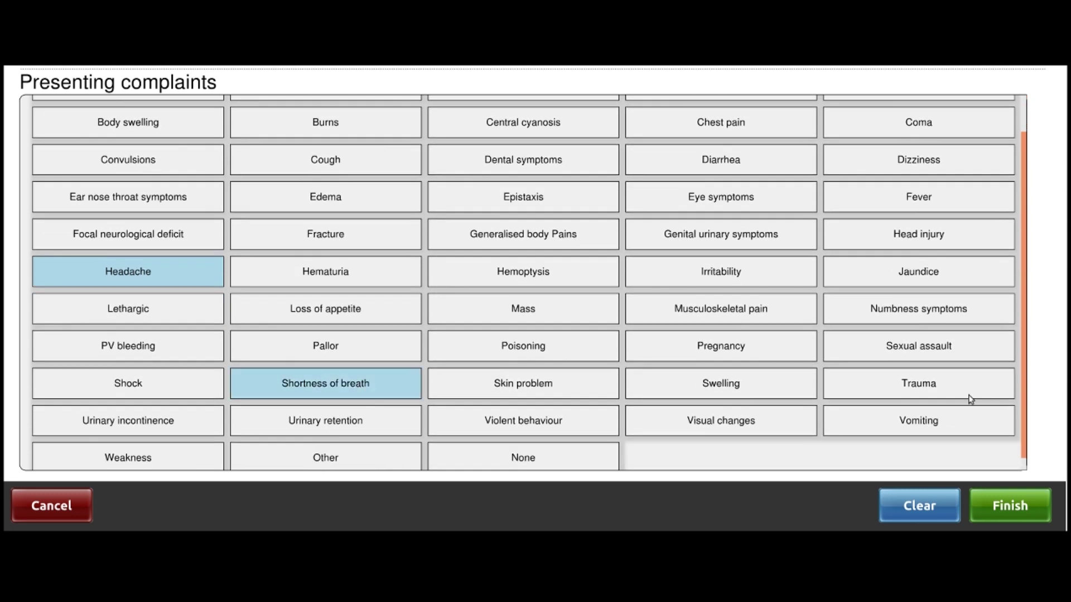
pyautogui.click(903, 425)
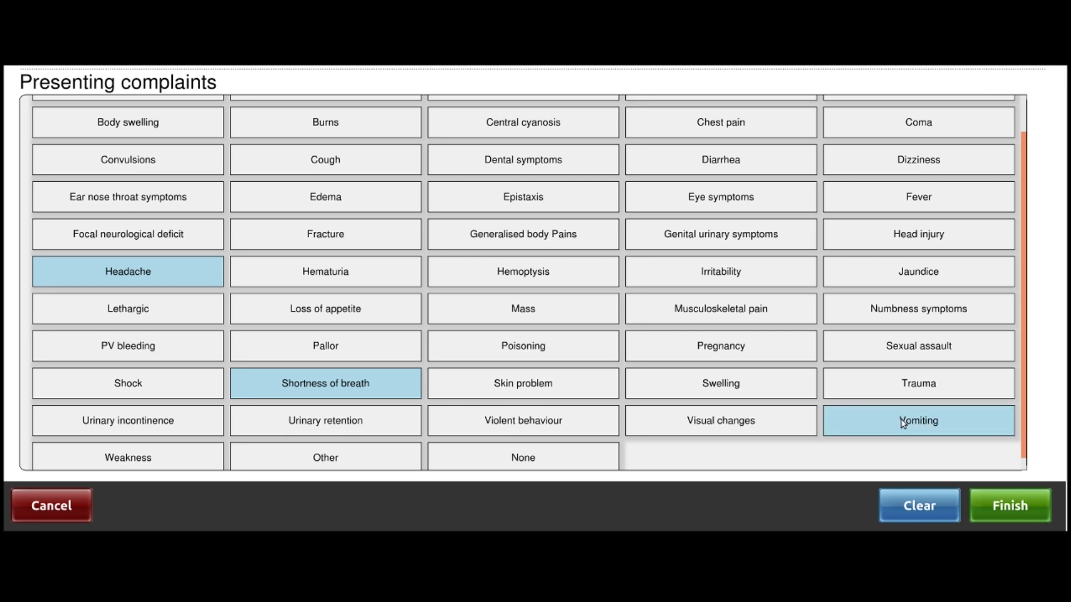
pyautogui.scroll(1, 524, 377)
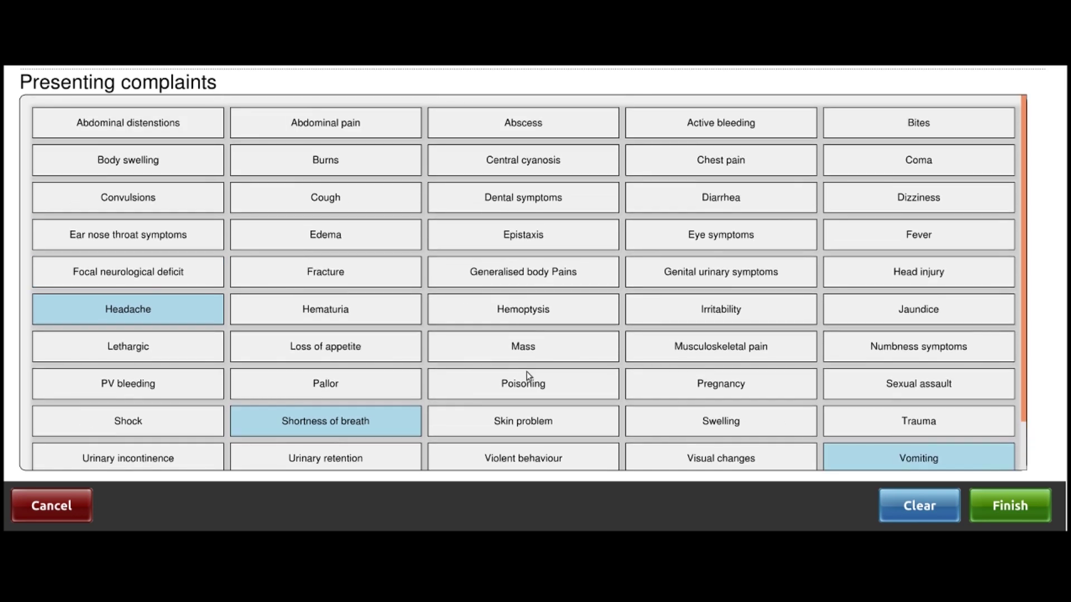
pyautogui.scroll(-1, 851, 416)
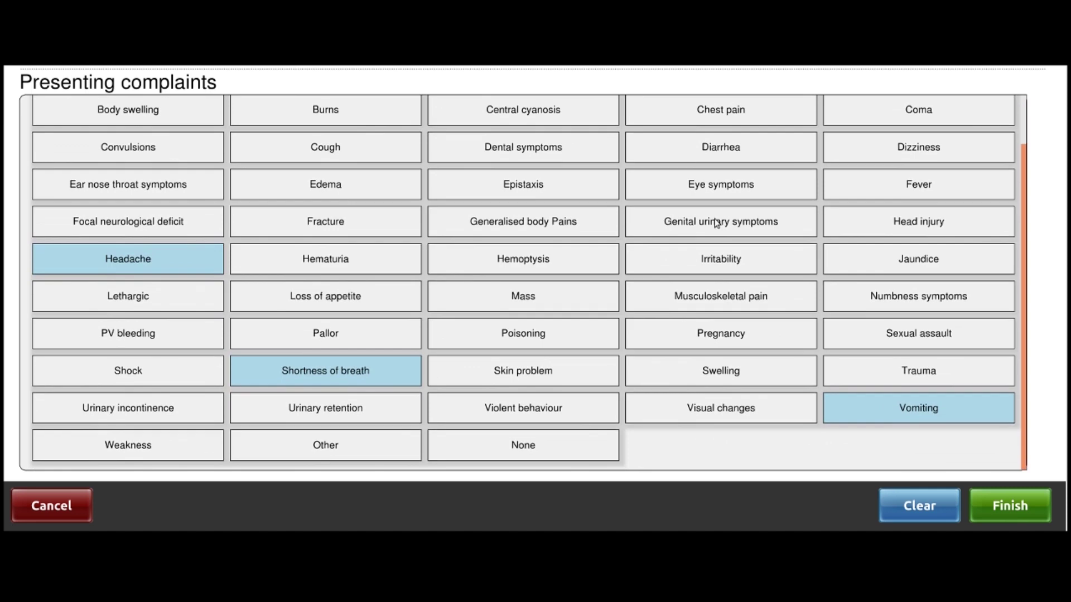
pyautogui.click(315, 298)
pyautogui.click(371, 307)
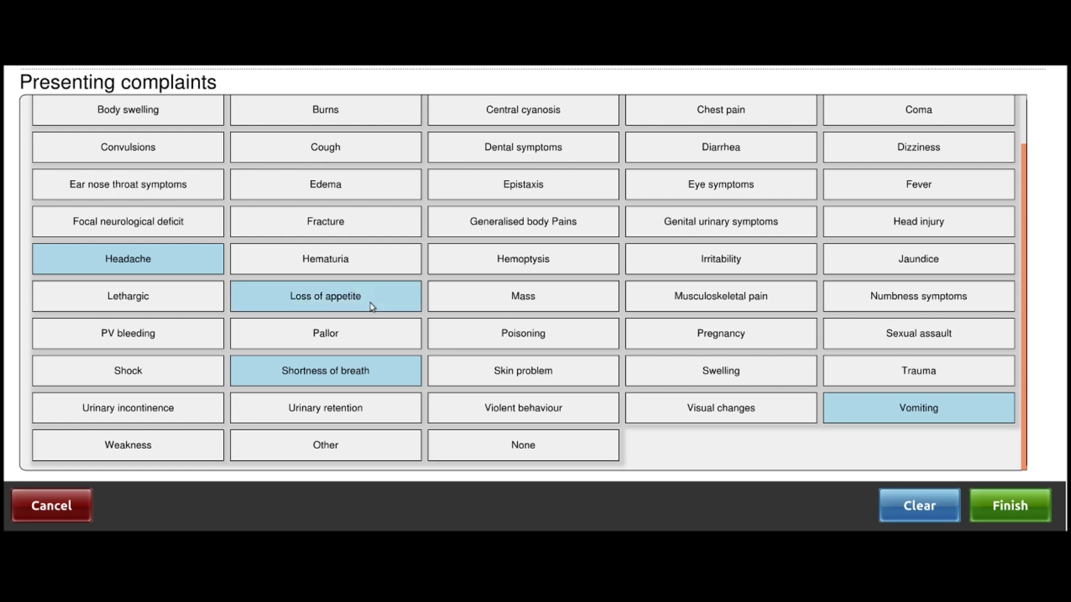
pyautogui.click(1033, 506)
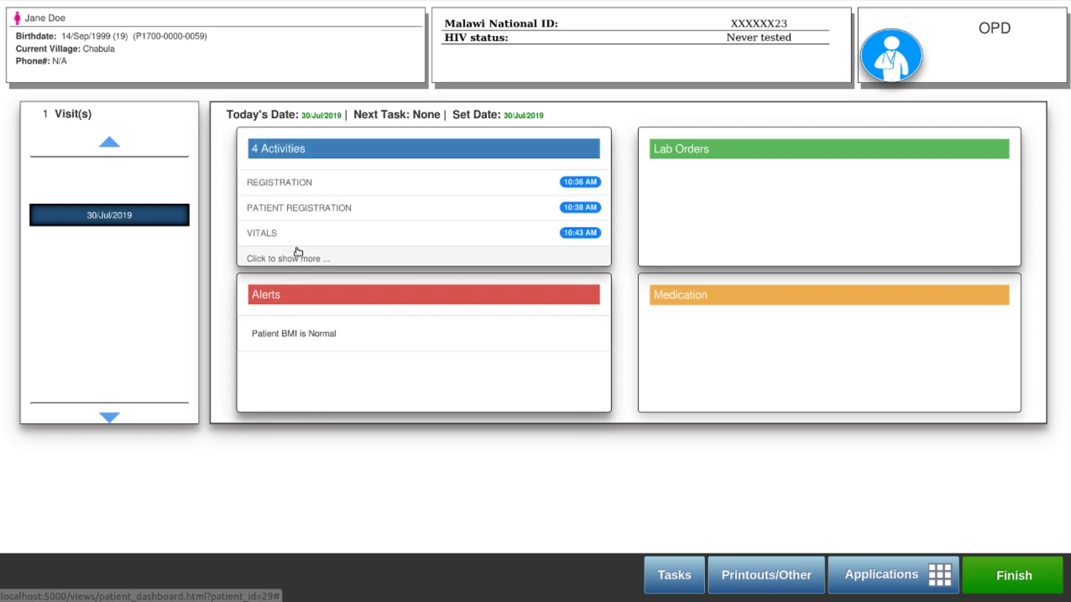
# Step: Review the visit's recorded presenting complaints and vitals in the activity details, and return to the dashboard
pyautogui.click(303, 213)
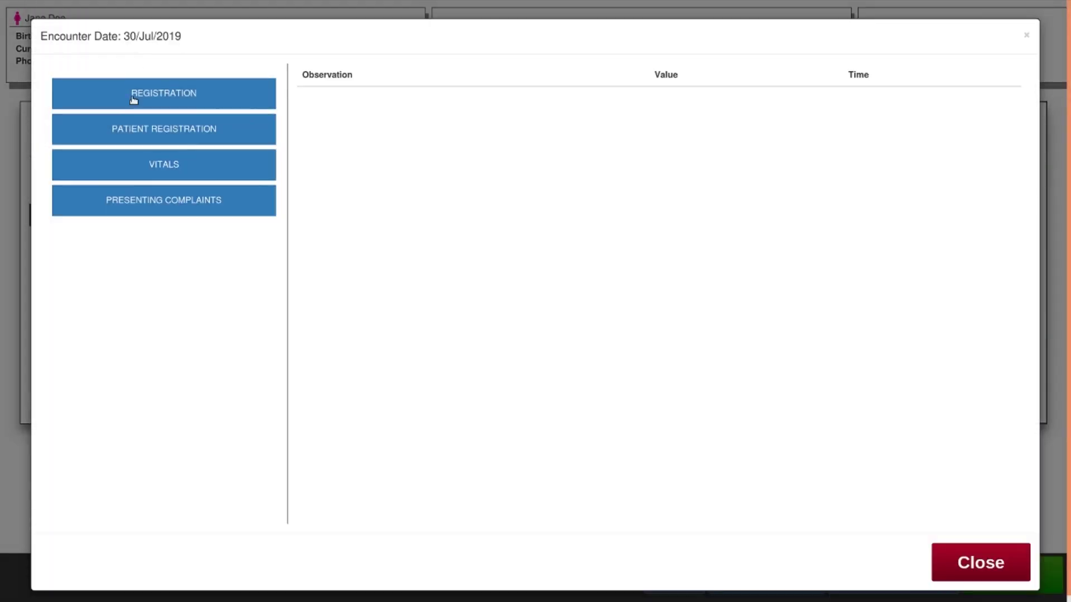
pyautogui.click(137, 204)
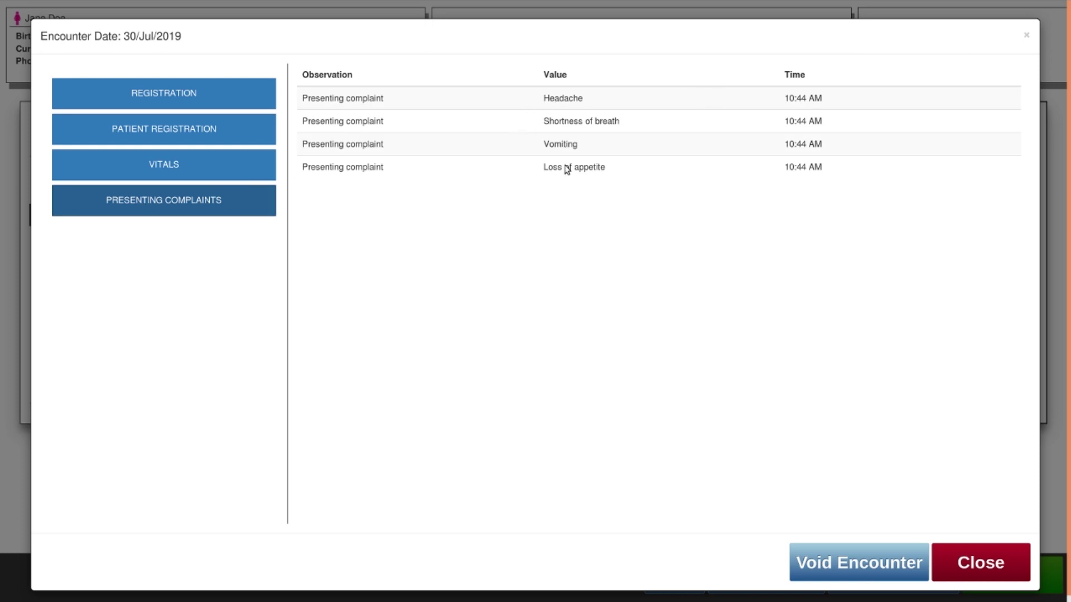
pyautogui.click(159, 170)
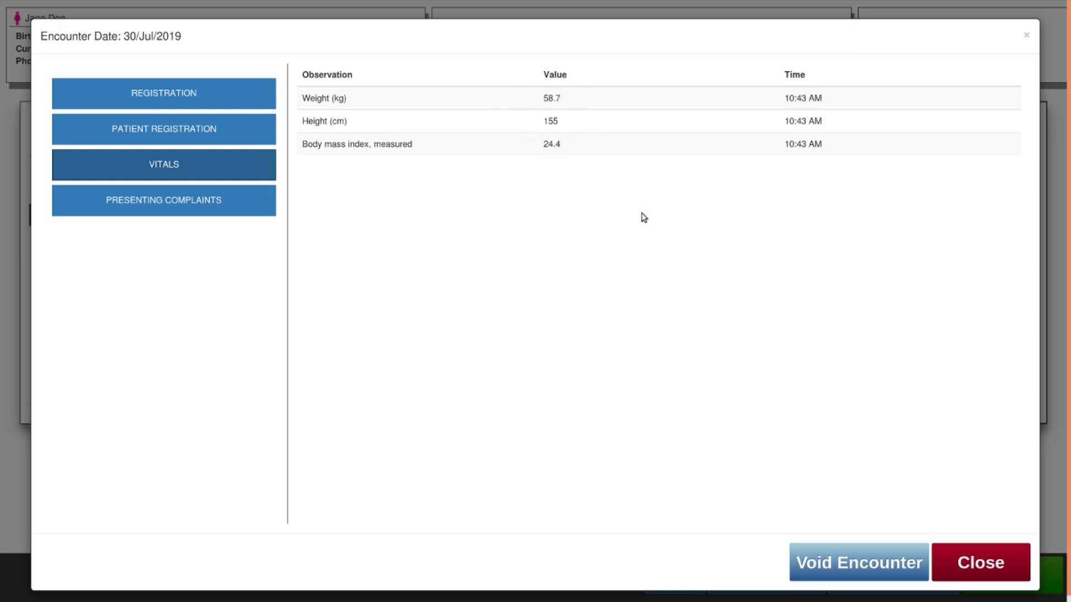
pyautogui.click(958, 565)
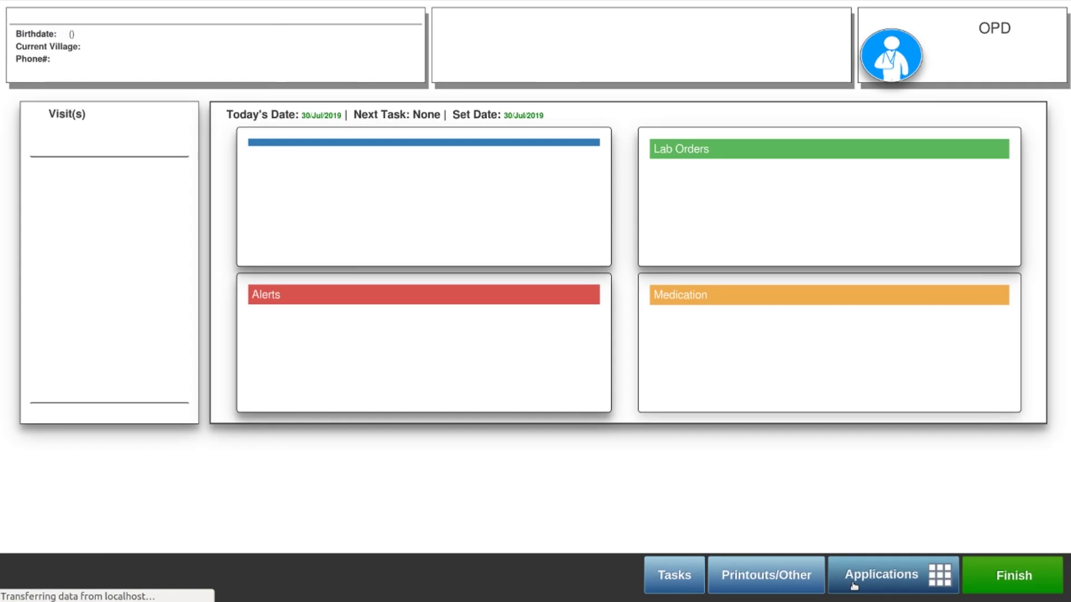
# Step: Start the Outpatient Diagnosis task, search for "mala", and confirm Malaria as the primary diagnosis
pyautogui.click(678, 581)
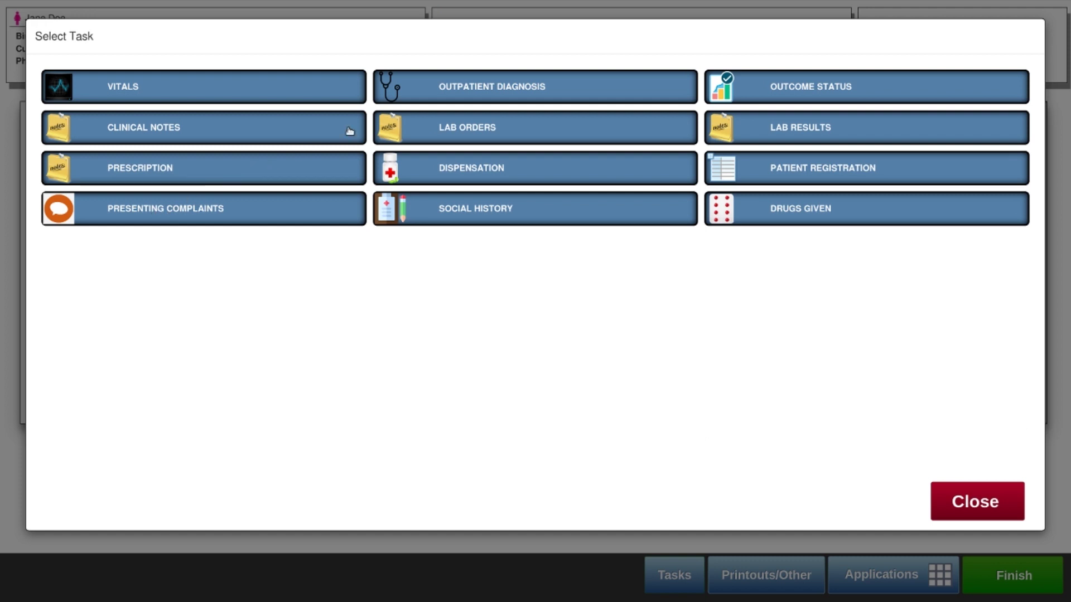
pyautogui.click(465, 93)
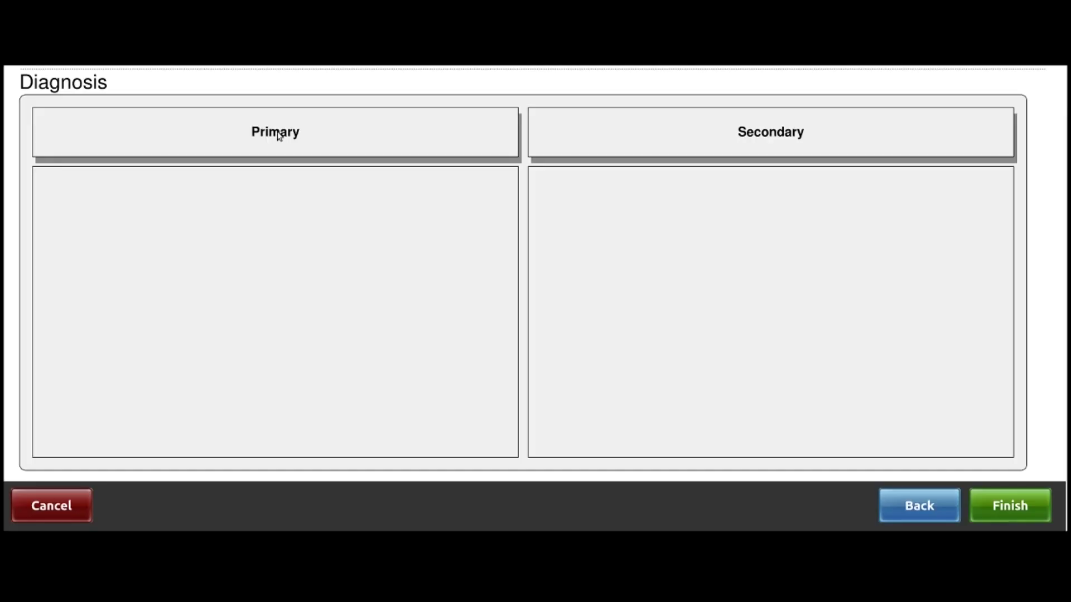
pyautogui.click(671, 225)
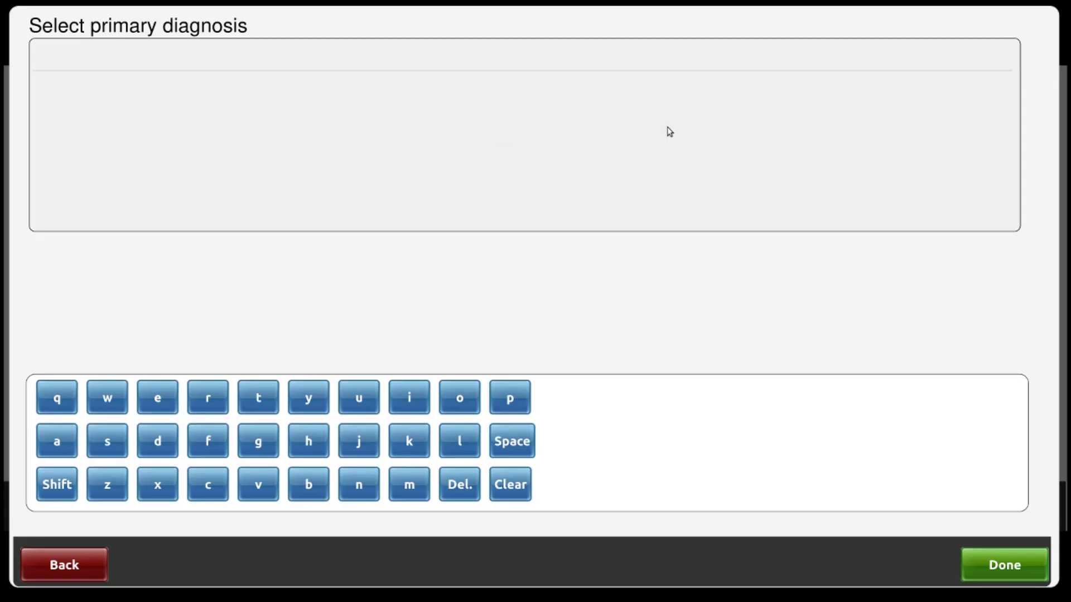
pyautogui.click(410, 485)
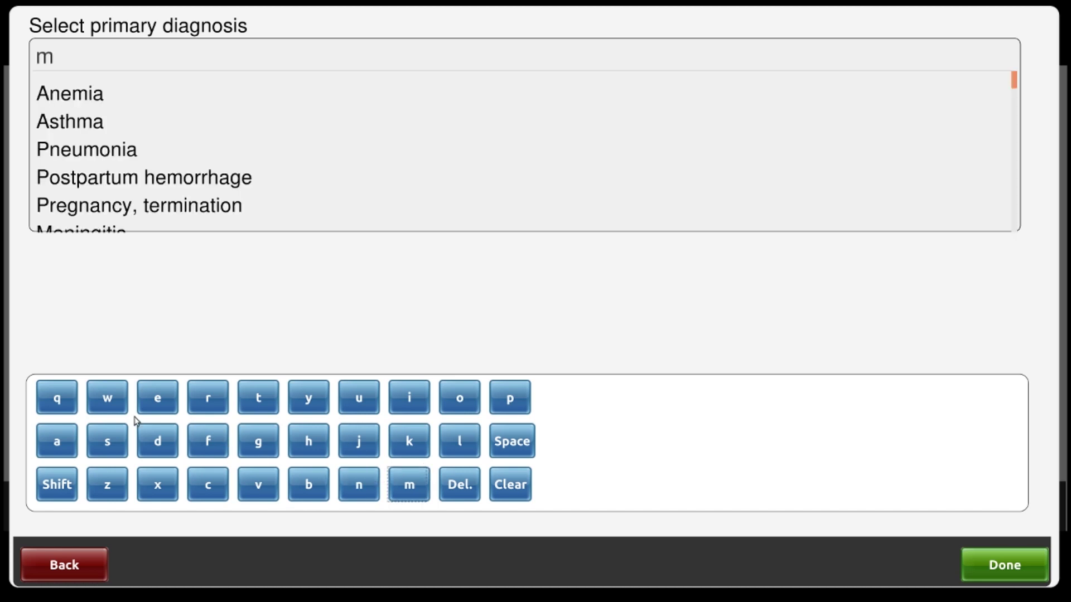
pyautogui.click(55, 441)
pyautogui.click(462, 441)
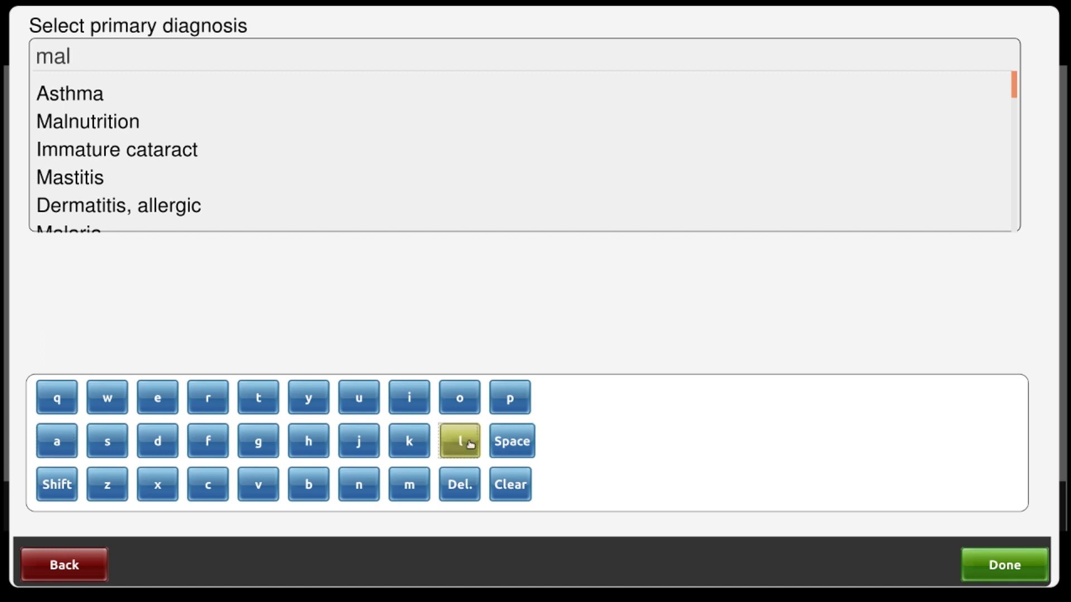
pyautogui.click(59, 442)
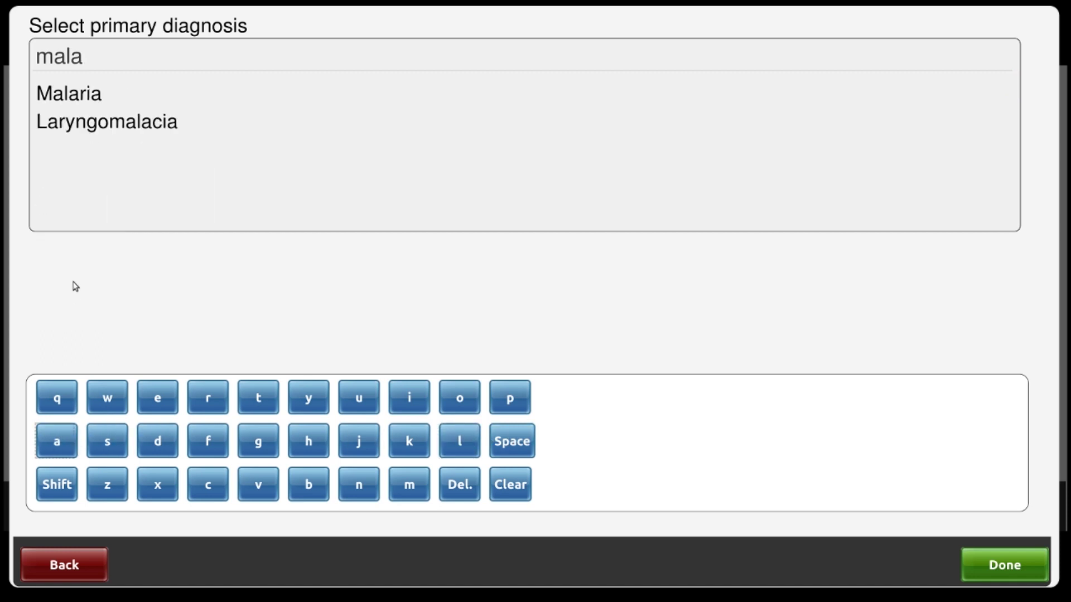
pyautogui.click(92, 96)
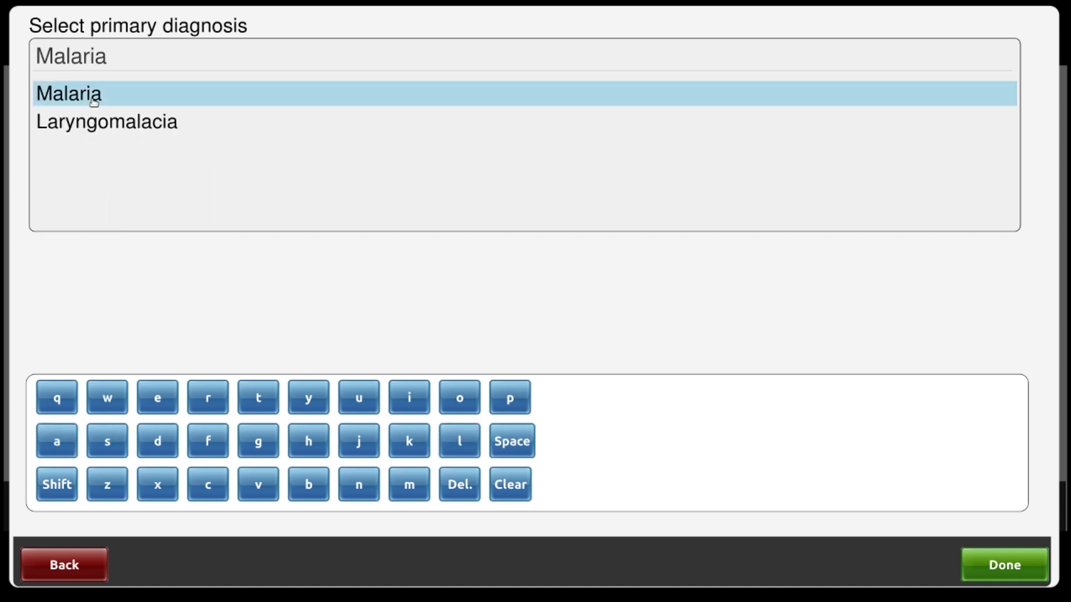
pyautogui.click(1011, 565)
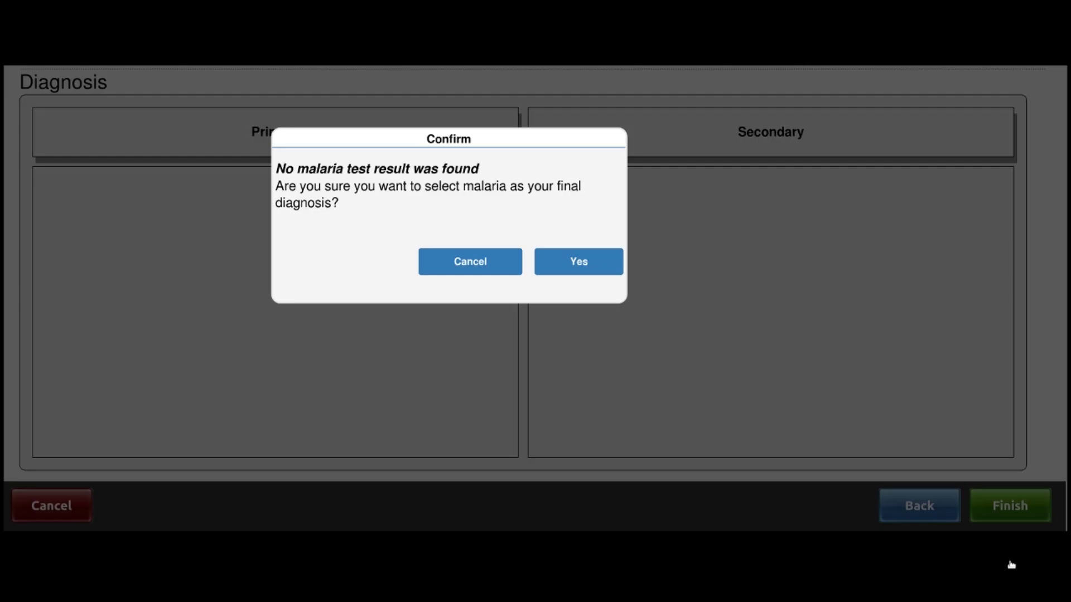
pyautogui.click(555, 274)
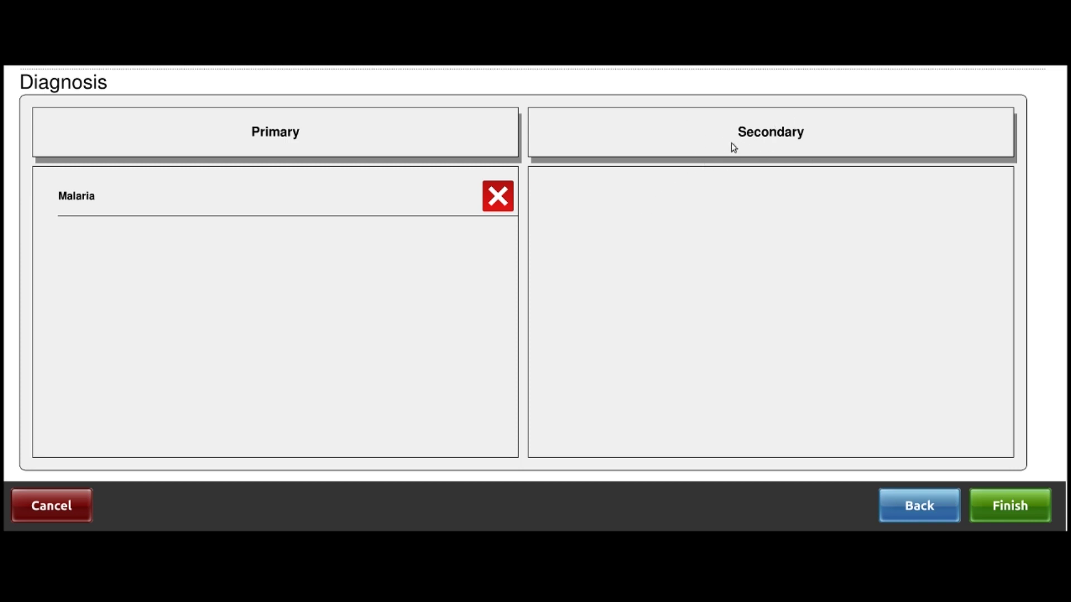
# Step: Search the secondary diagnoses for "sep" and add Sepsis
pyautogui.click(769, 138)
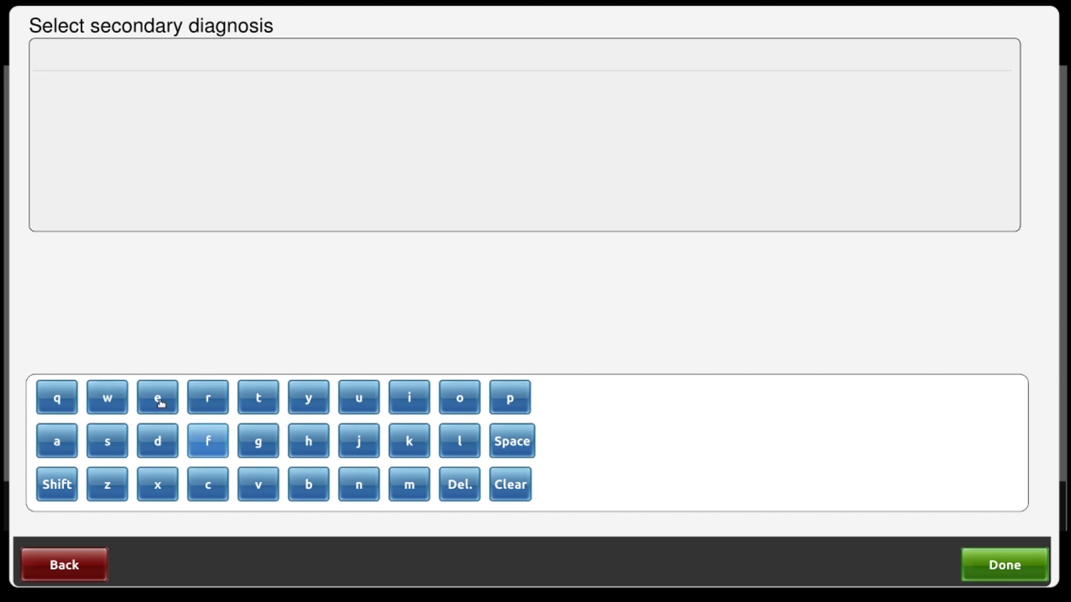
pyautogui.click(105, 442)
pyautogui.click(158, 400)
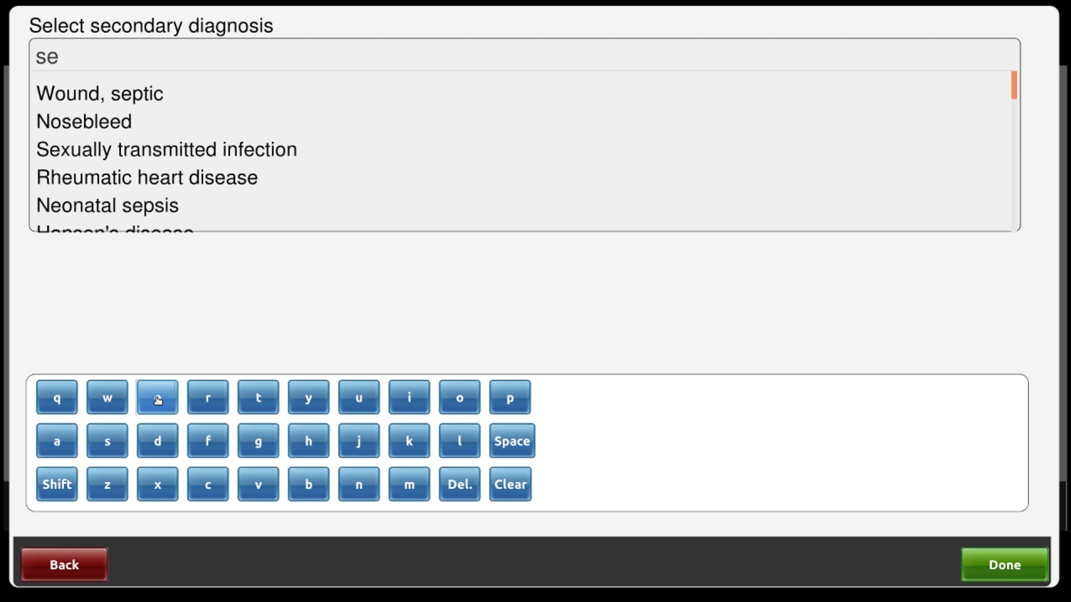
pyautogui.click(505, 398)
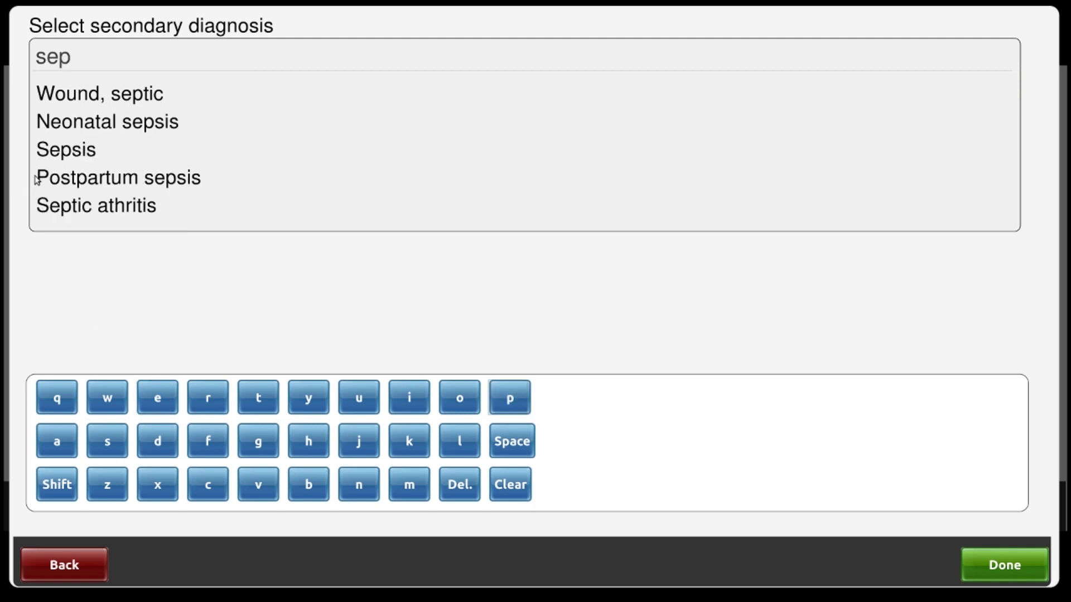
pyautogui.click(56, 154)
pyautogui.click(999, 566)
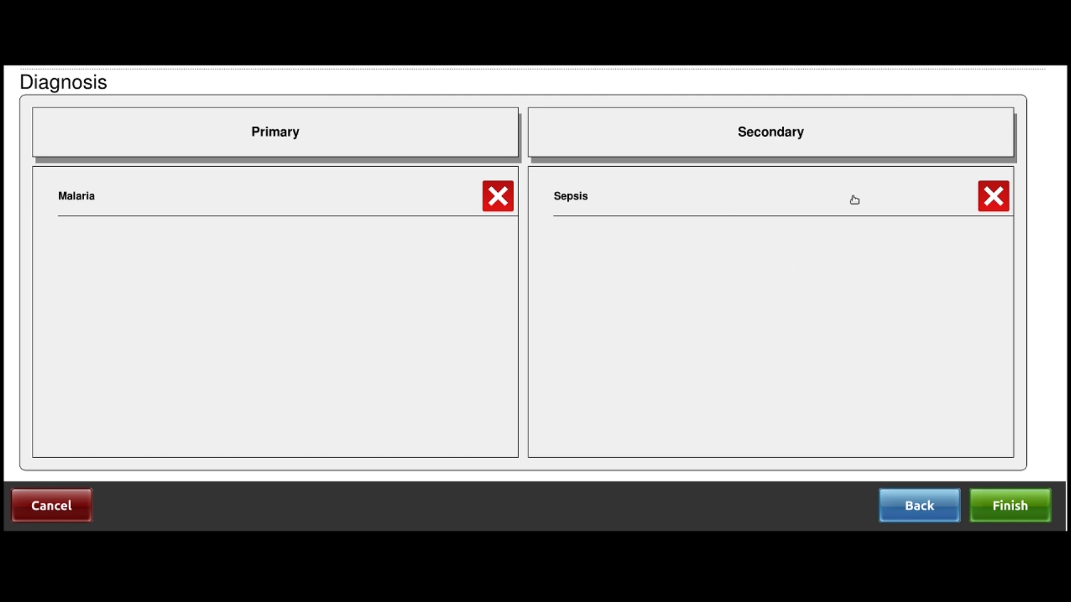
# Step: Search for "c" and add Anaemic as another secondary diagnosis
pyautogui.click(765, 130)
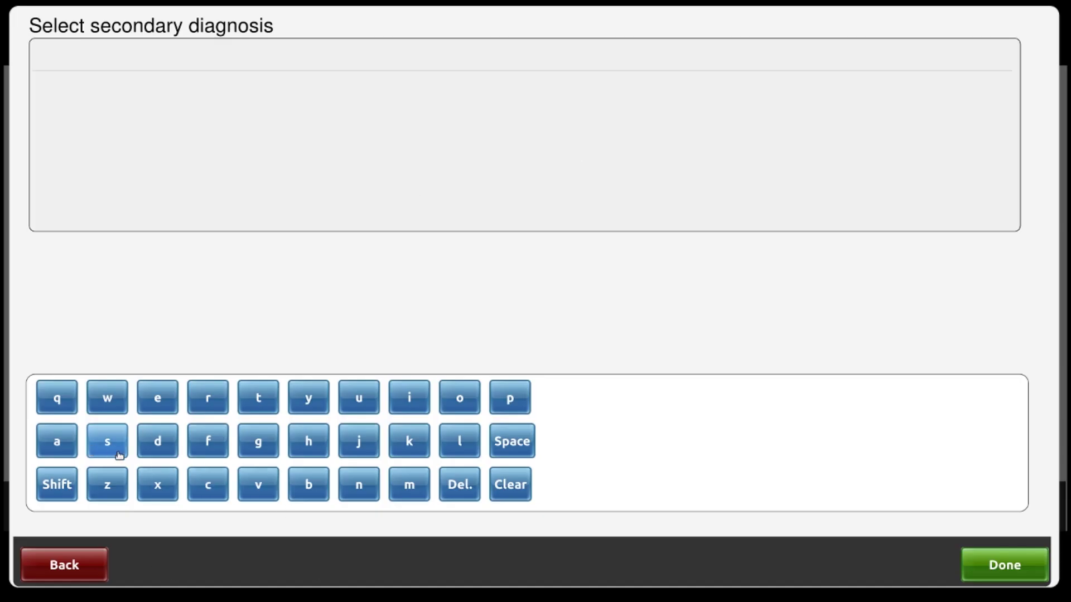
pyautogui.click(223, 503)
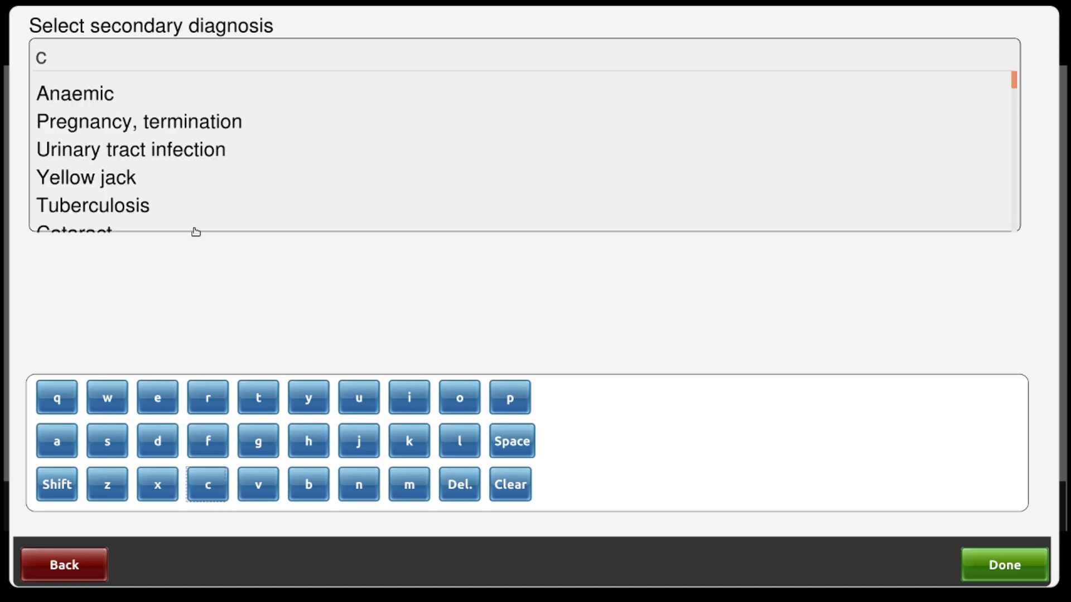
pyautogui.click(128, 105)
pyautogui.click(982, 575)
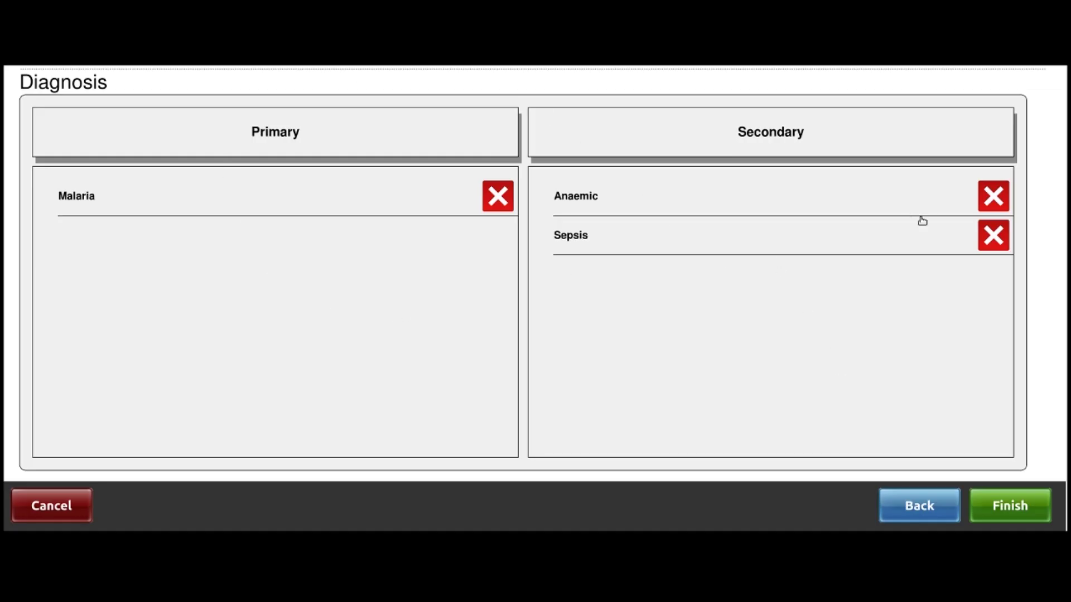
# Step: Remove Sepsis and Anaemic from the secondary diagnoses and finish the diagnosis form
pyautogui.click(993, 236)
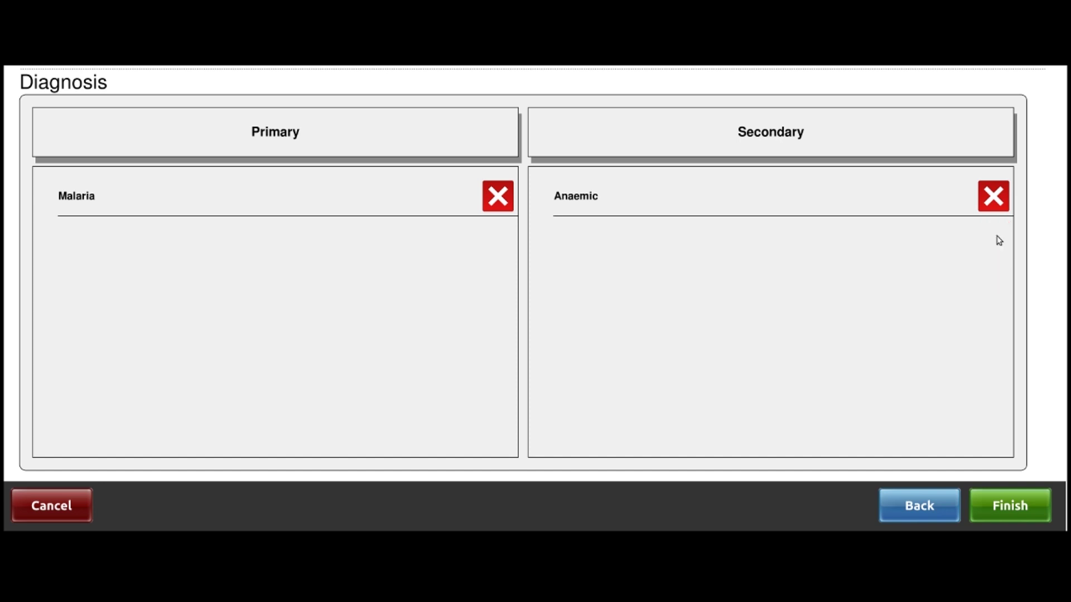
pyautogui.click(992, 200)
pyautogui.click(1028, 508)
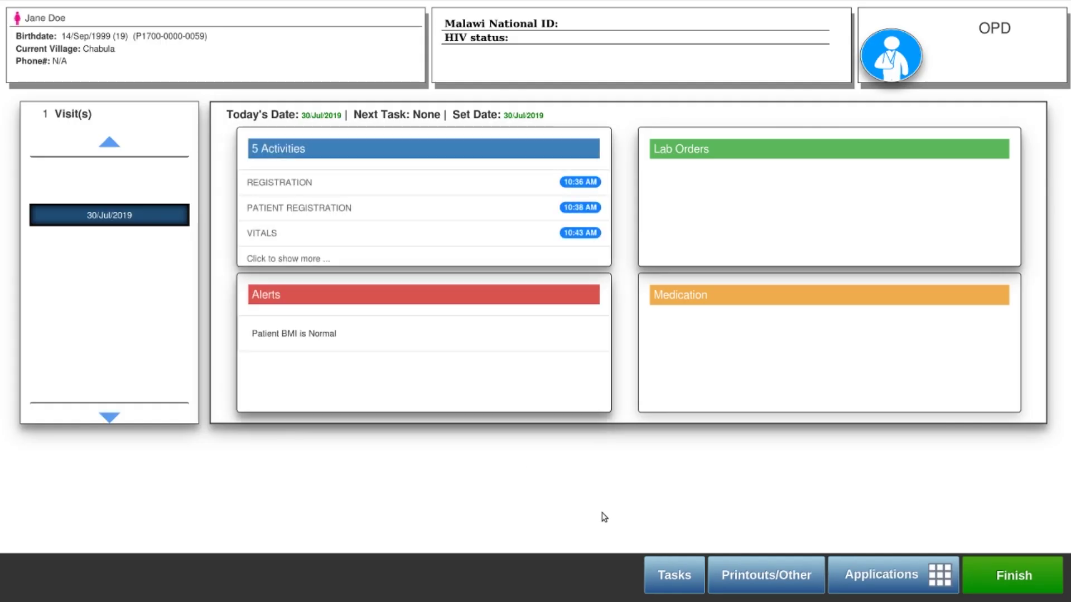
# Step: Start the Lab Orders task, order the Malaria (mRDT) test under Blood Tests, and finish the order
pyautogui.click(686, 588)
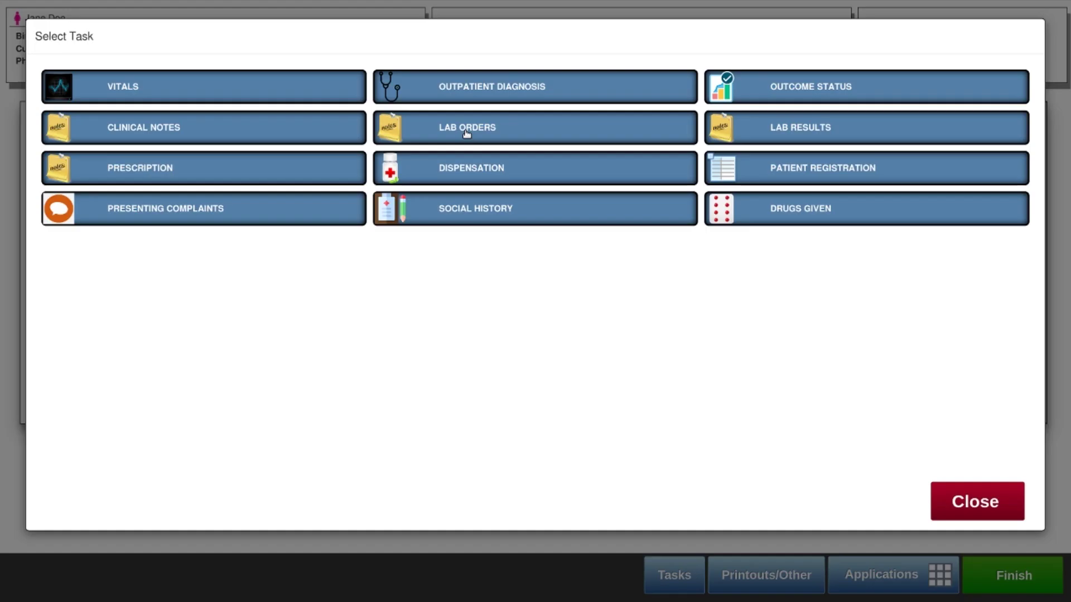
pyautogui.click(767, 223)
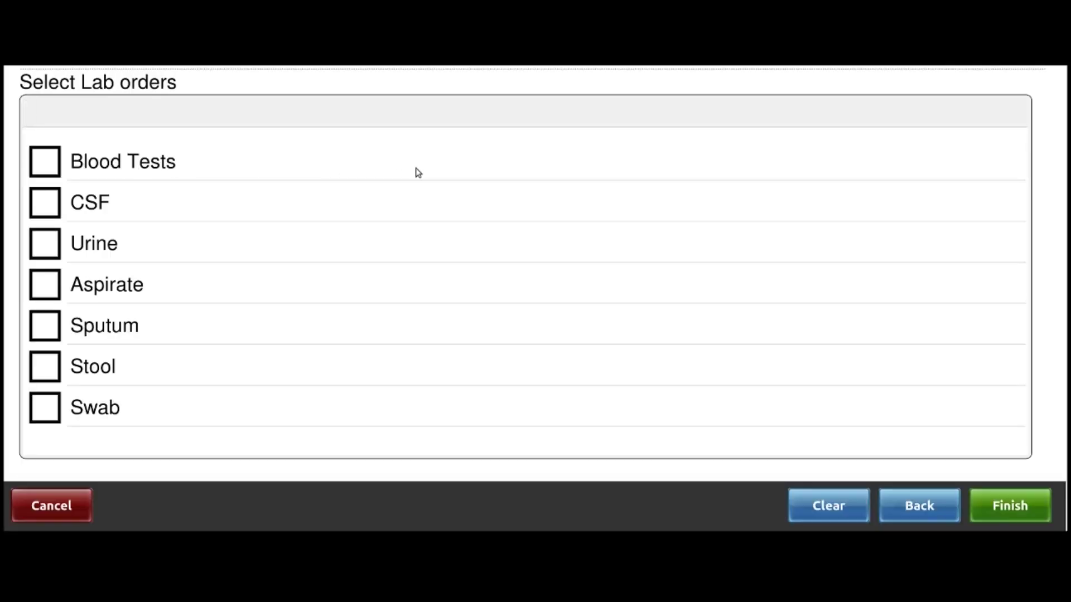
pyautogui.click(48, 166)
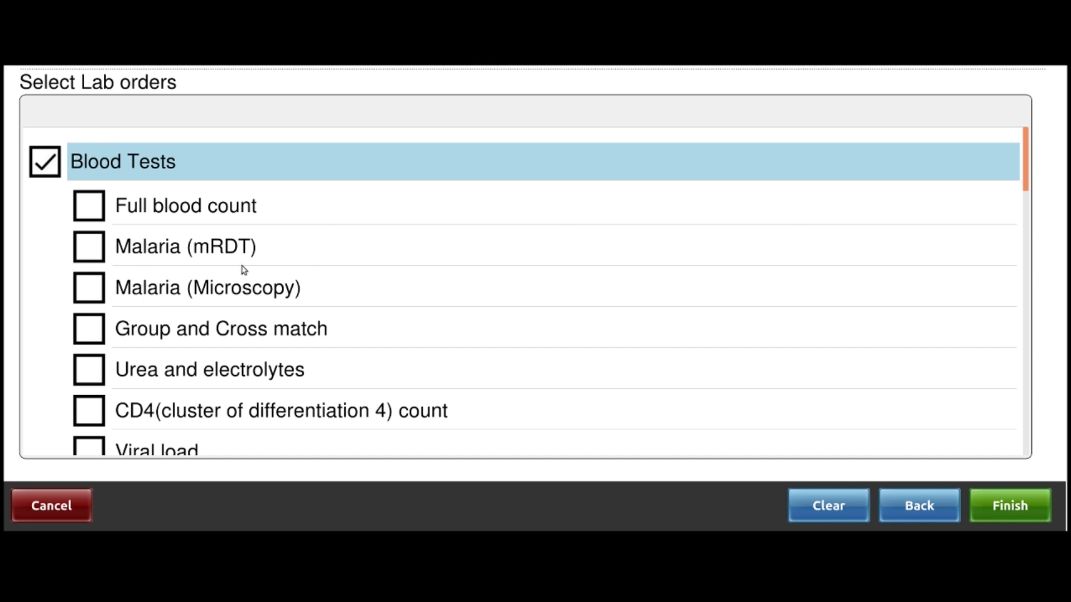
pyautogui.click(83, 254)
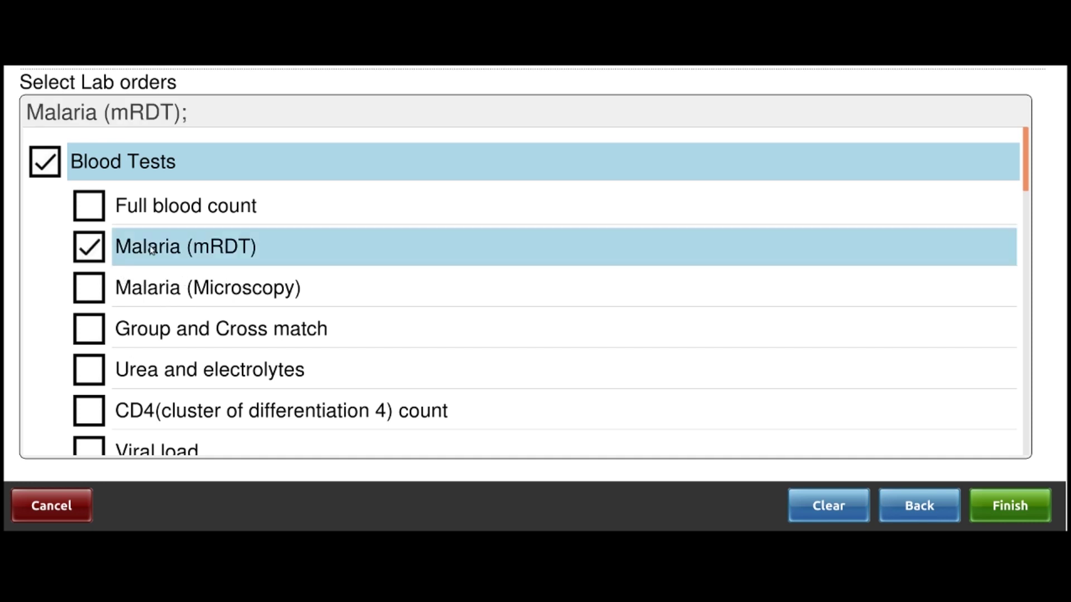
pyautogui.scroll(-10, 273, 272)
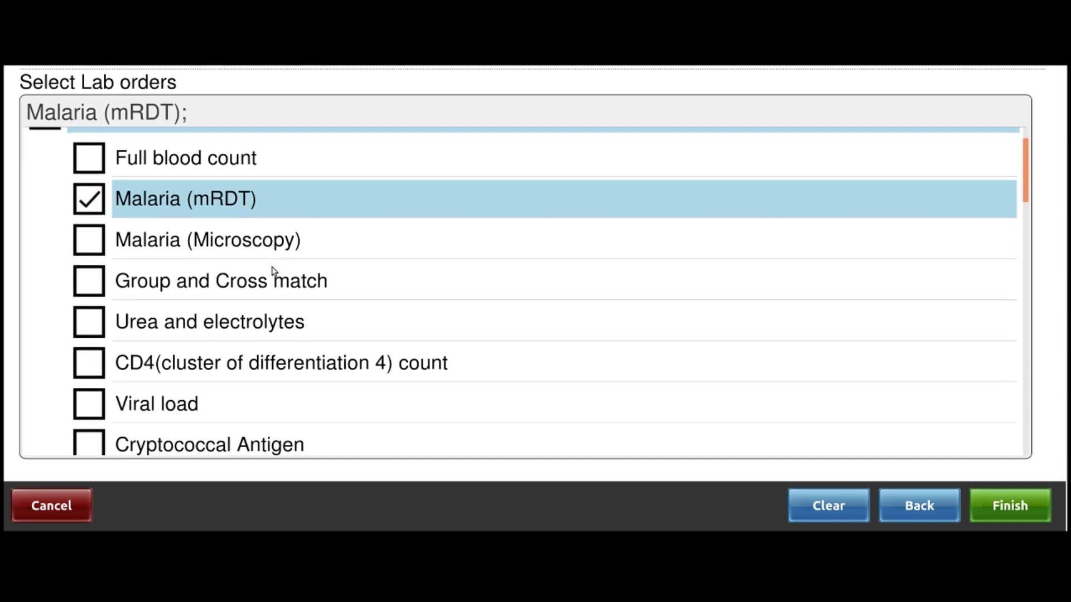
pyautogui.scroll(-10, 270, 273)
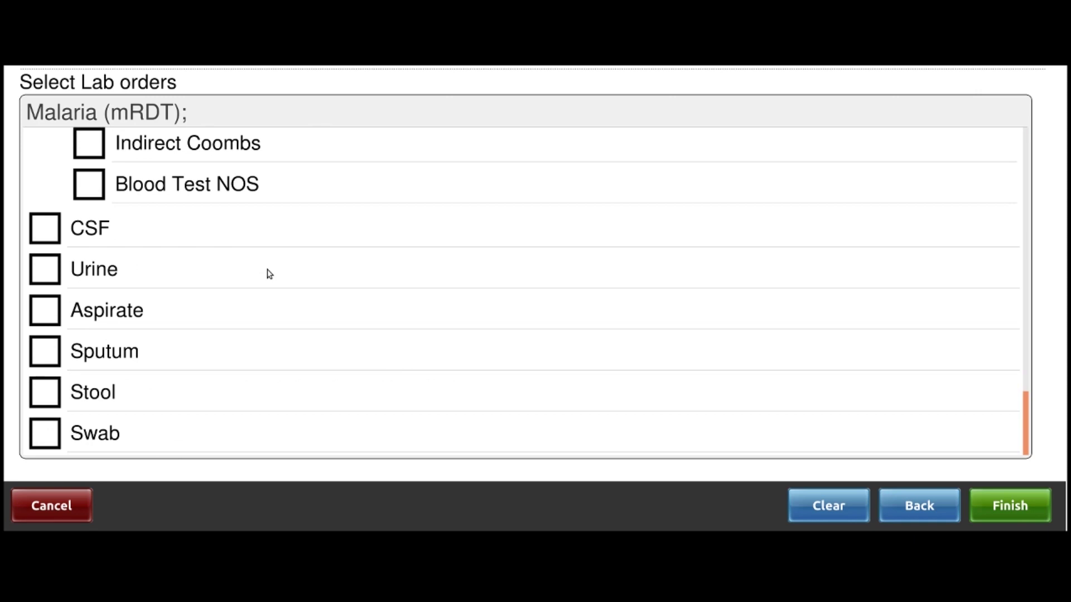
pyautogui.scroll(15, 270, 273)
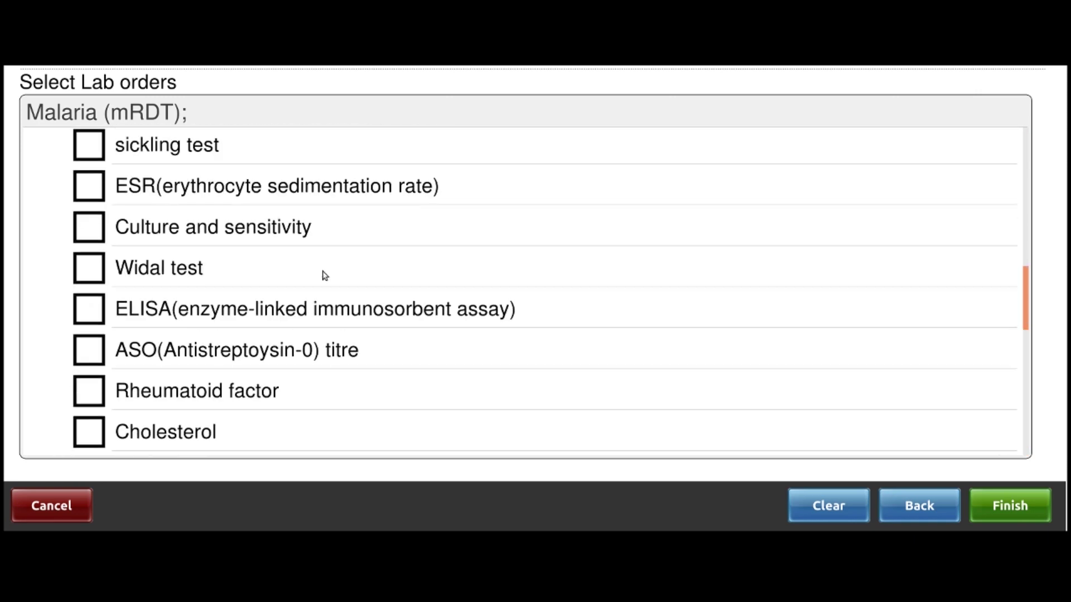
pyautogui.scroll(1, 325, 277)
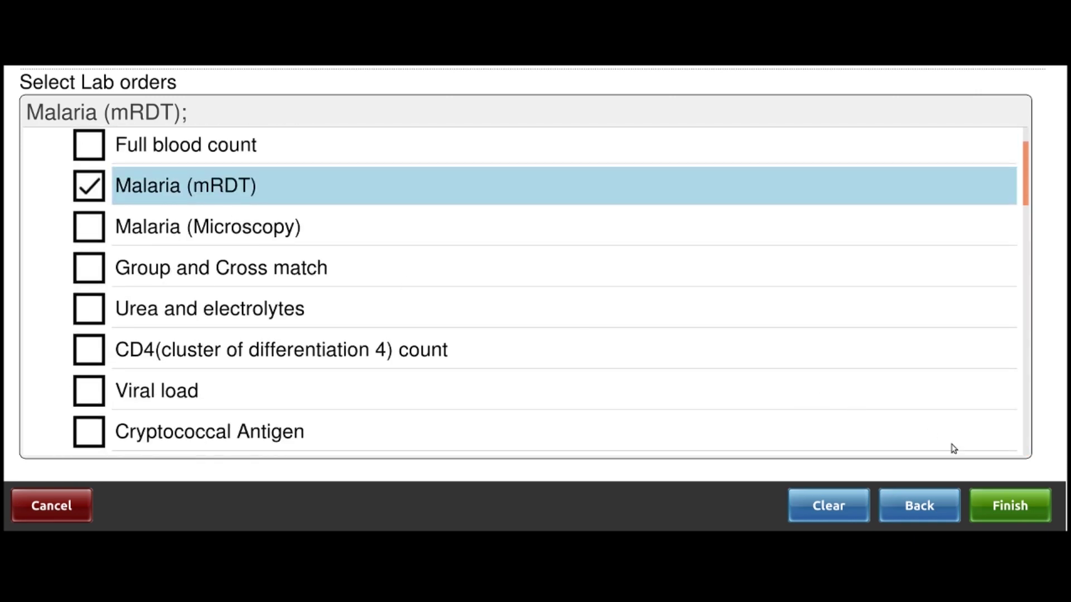
pyautogui.click(998, 506)
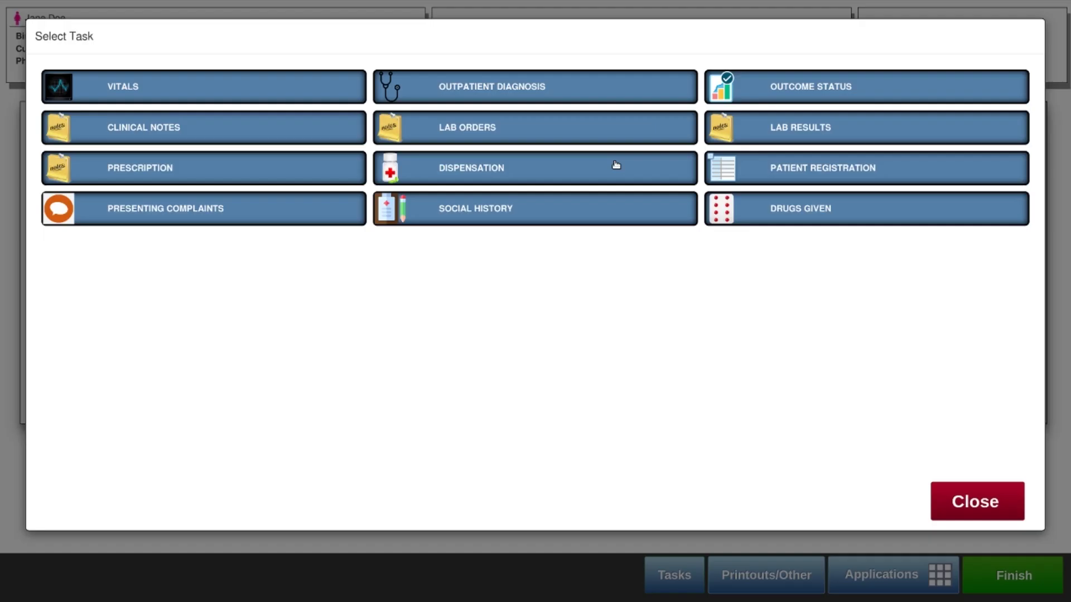
# Step: Start the Prescription task, search the drugs for "Para", and select Paracetamol
pyautogui.click(157, 172)
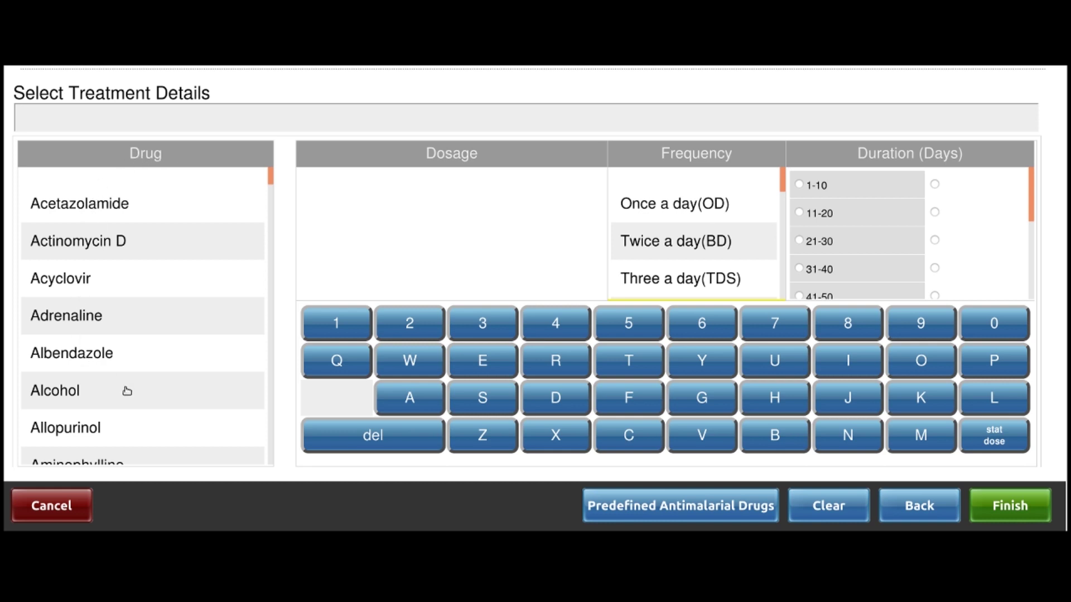
pyautogui.scroll(-5, 139, 407)
pyautogui.scroll(-8, 142, 406)
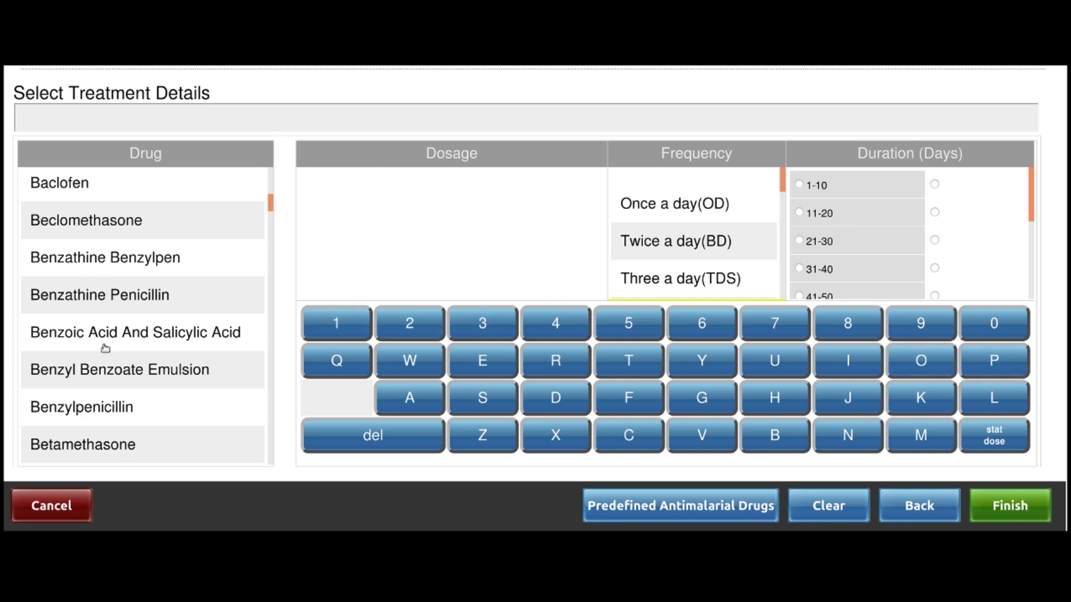
pyautogui.click(994, 362)
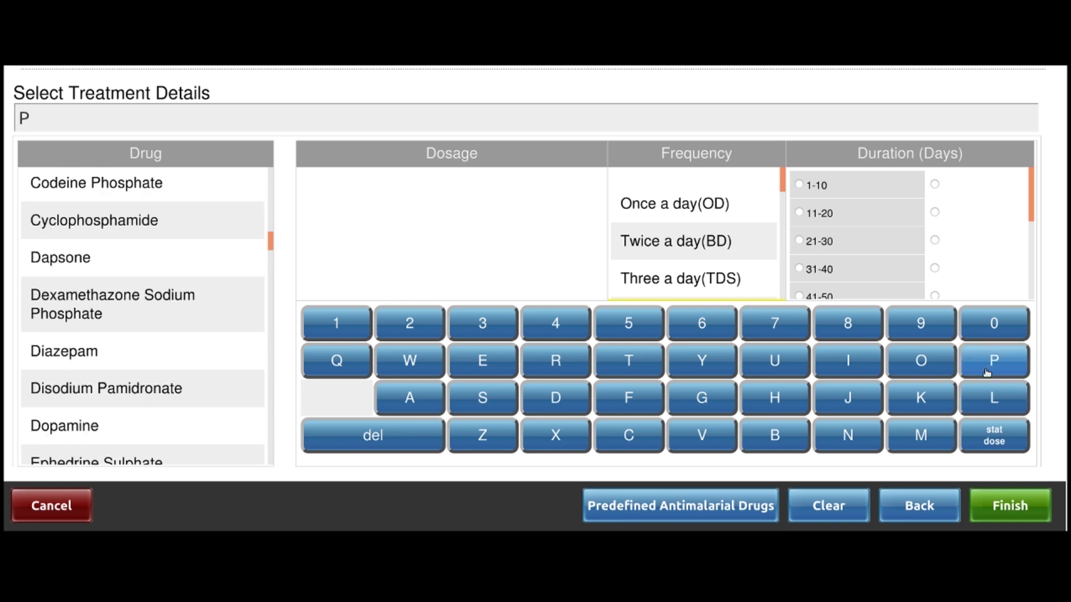
pyautogui.click(416, 404)
pyautogui.click(552, 365)
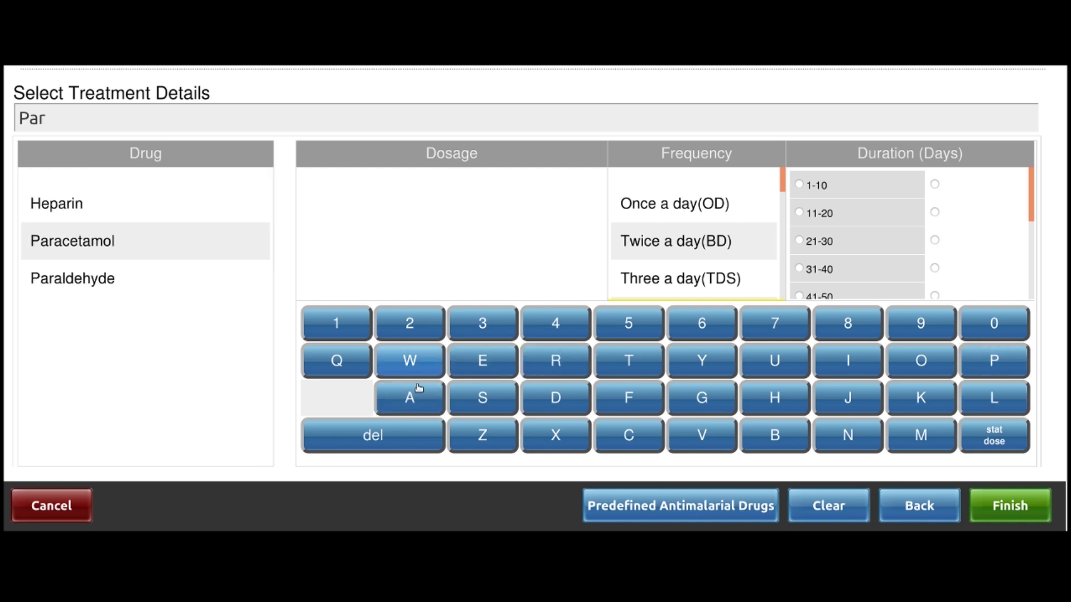
pyautogui.click(410, 399)
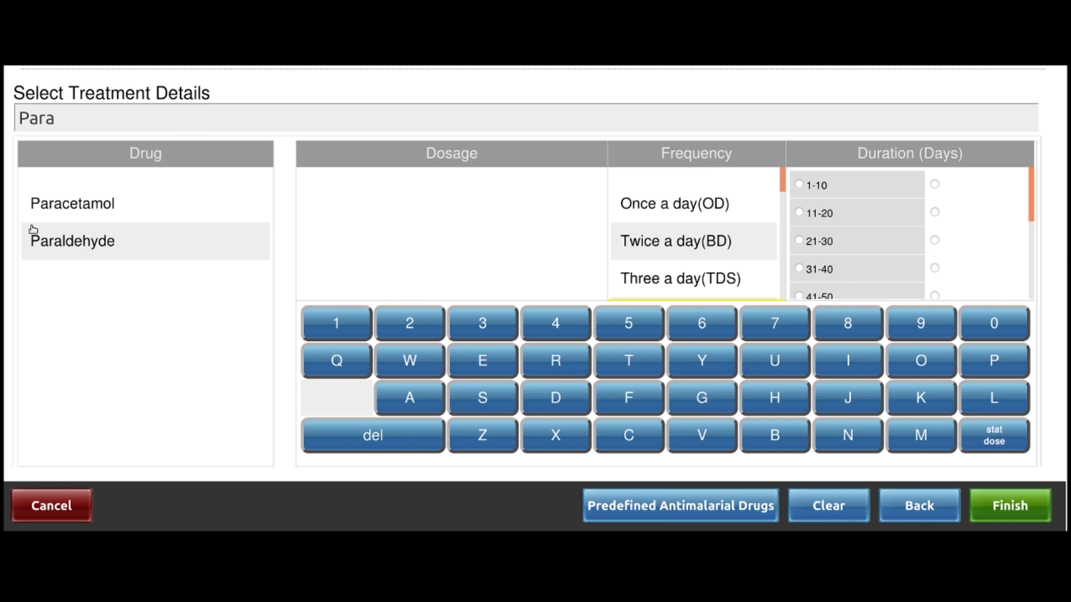
pyautogui.click(68, 211)
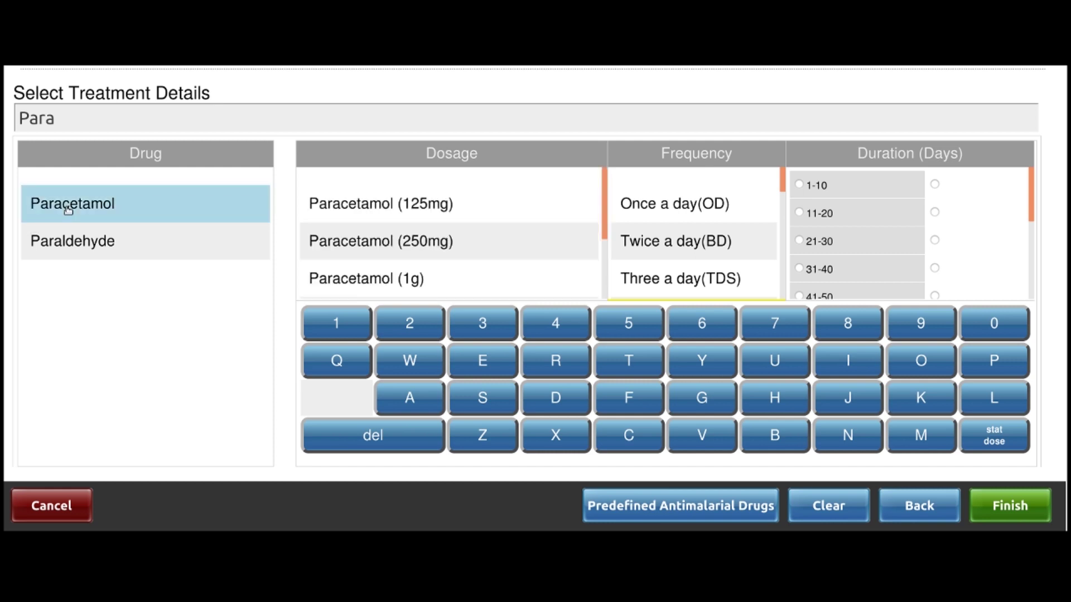
# Step: Choose the 500mg dosage for Paracetamol
pyautogui.scroll(-1, 426, 231)
pyautogui.scroll(-2, 426, 232)
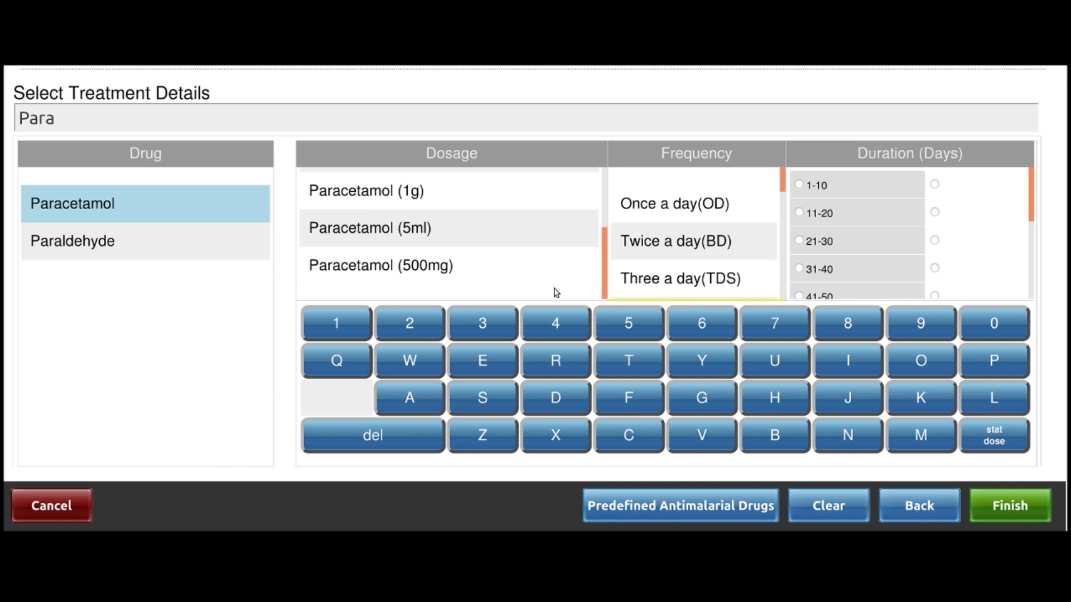
pyautogui.scroll(3, 420, 271)
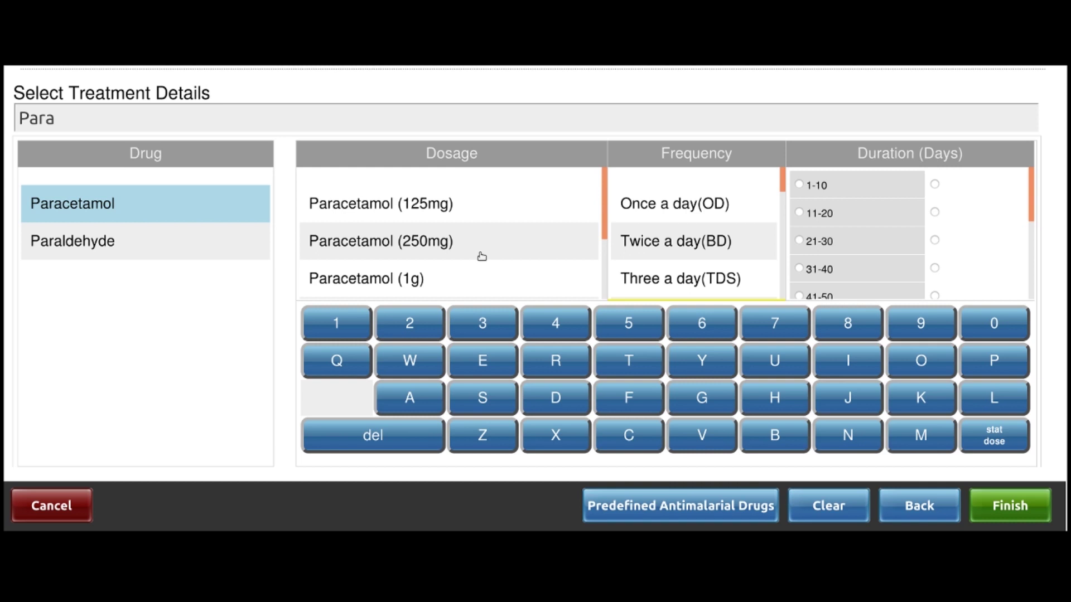
pyautogui.scroll(-3, 483, 255)
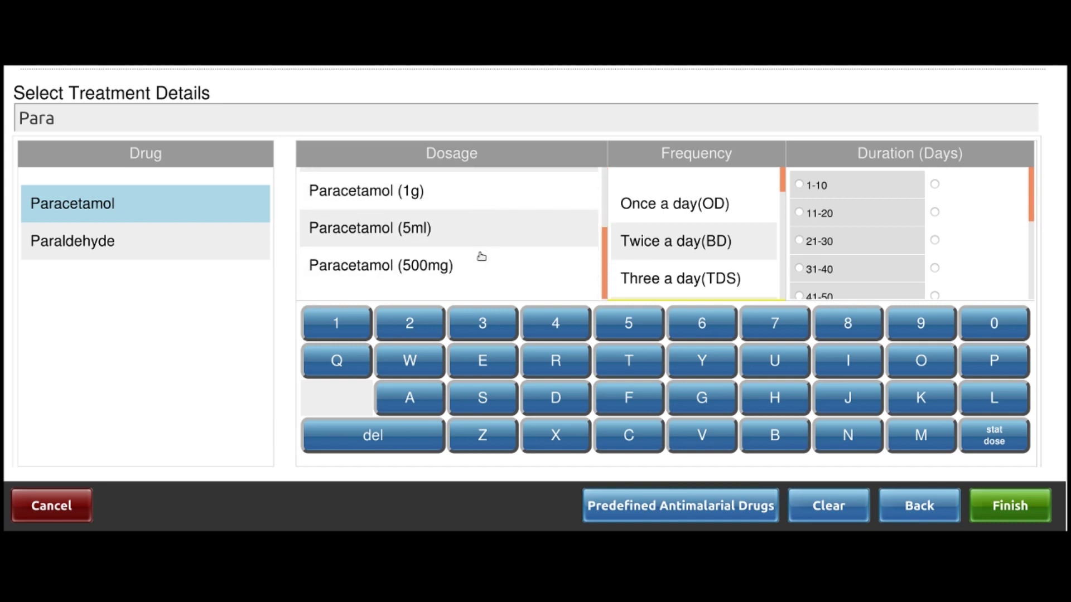
pyautogui.click(450, 269)
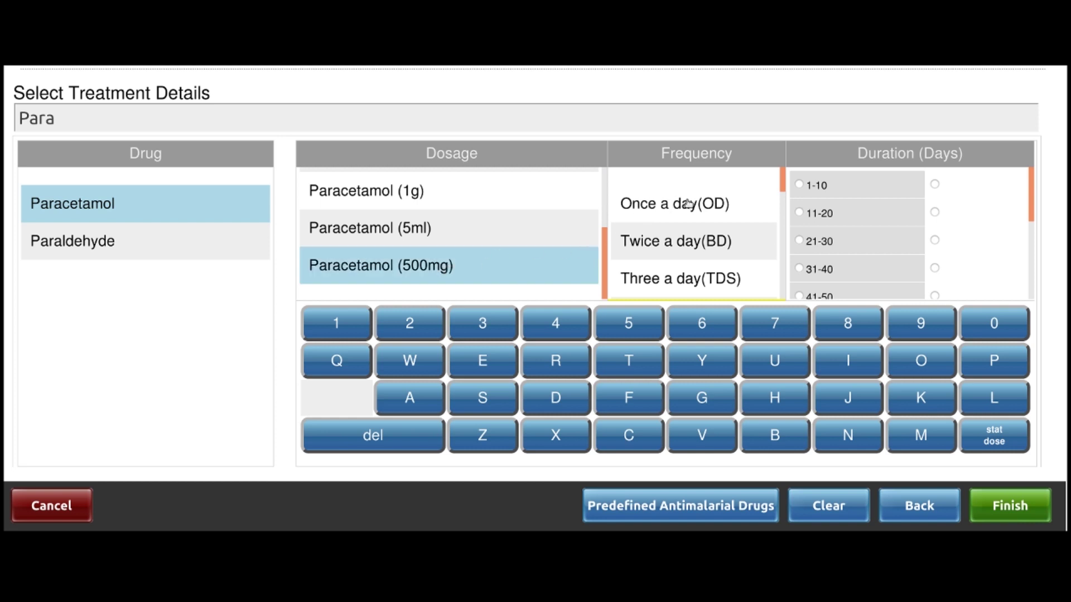
# Step: Set the Paracetamol frequency to Three a day (TDS) and its duration to 5 days
pyautogui.scroll(-3, 699, 235)
pyautogui.scroll(-2, 717, 253)
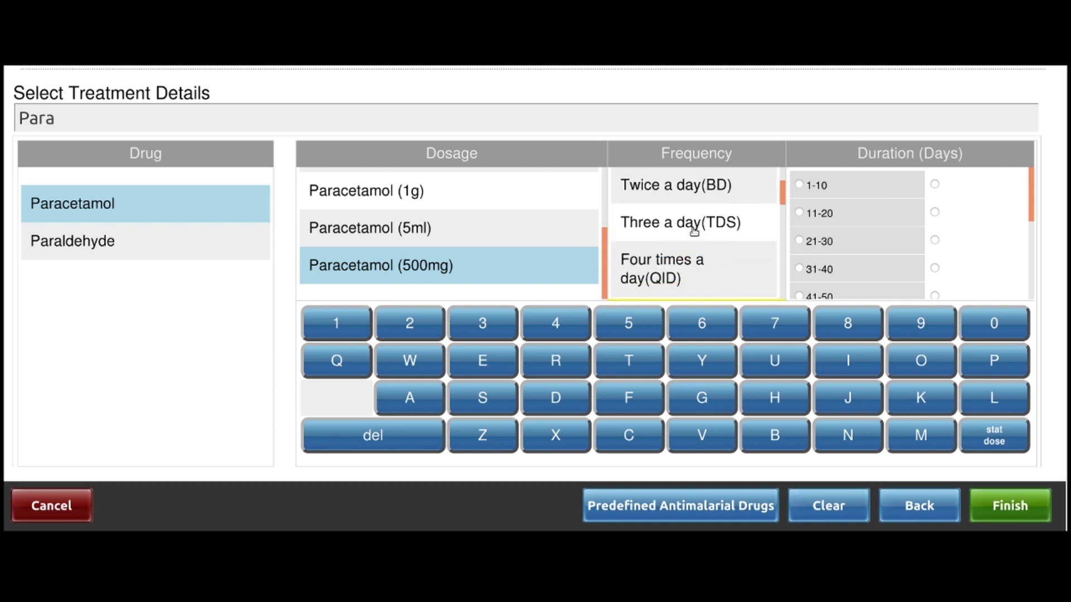
pyautogui.click(694, 231)
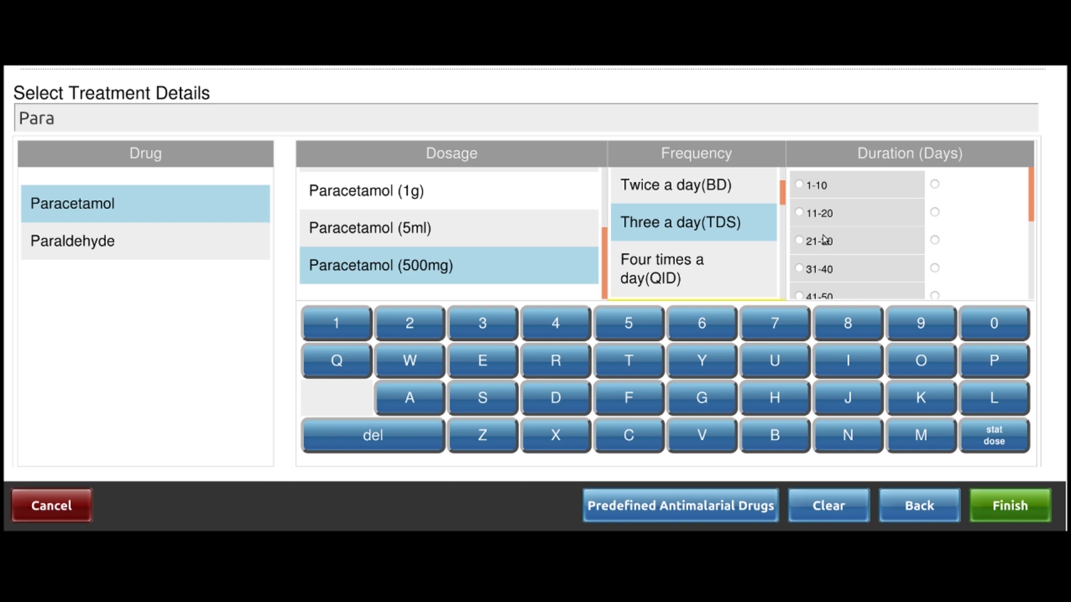
pyautogui.click(817, 189)
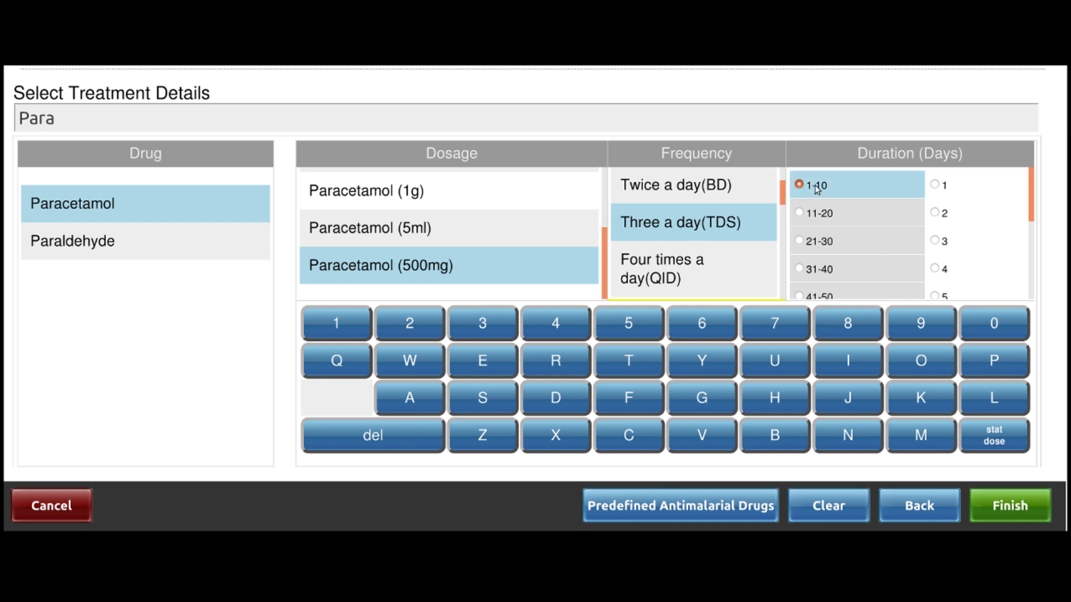
pyautogui.scroll(-2, 956, 242)
pyautogui.click(943, 246)
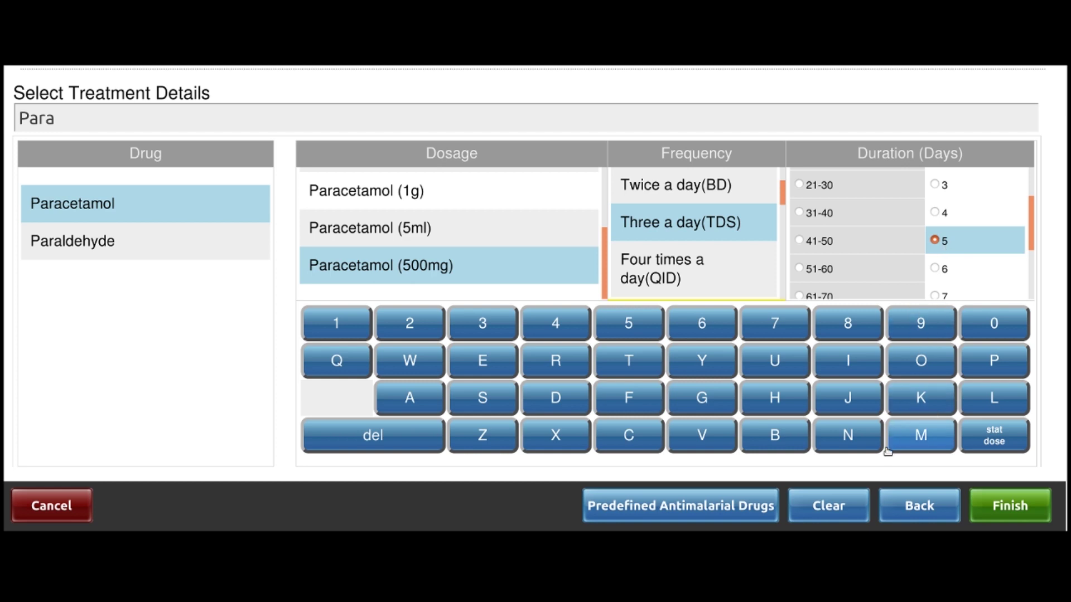
# Step: Clear the drug search, look up "Ibu", and select Ibuprofen with the 400mg tablet dosage
pyautogui.click(844, 505)
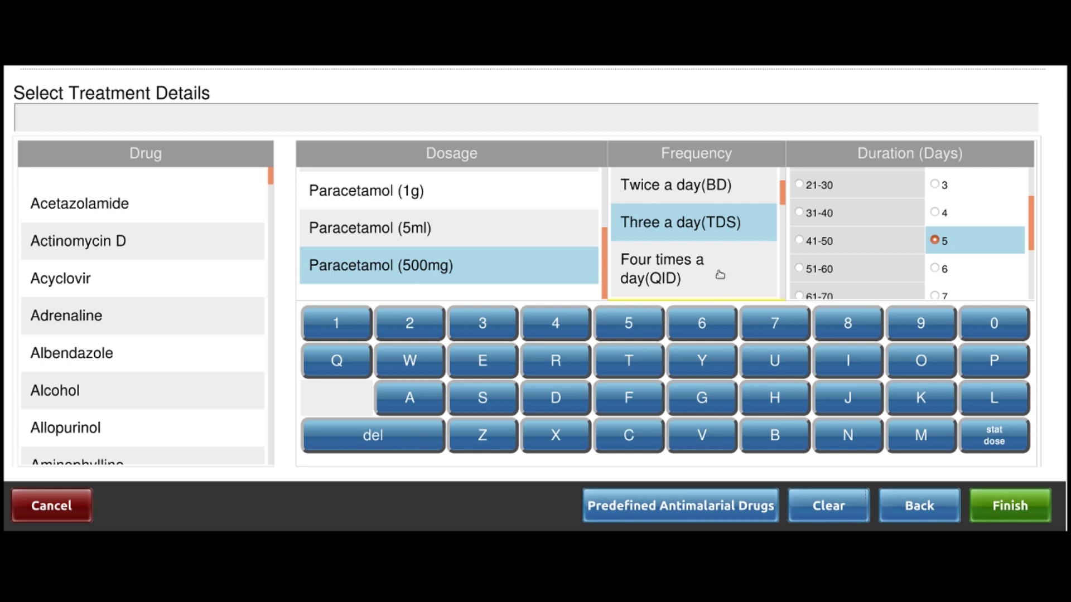
pyautogui.click(848, 360)
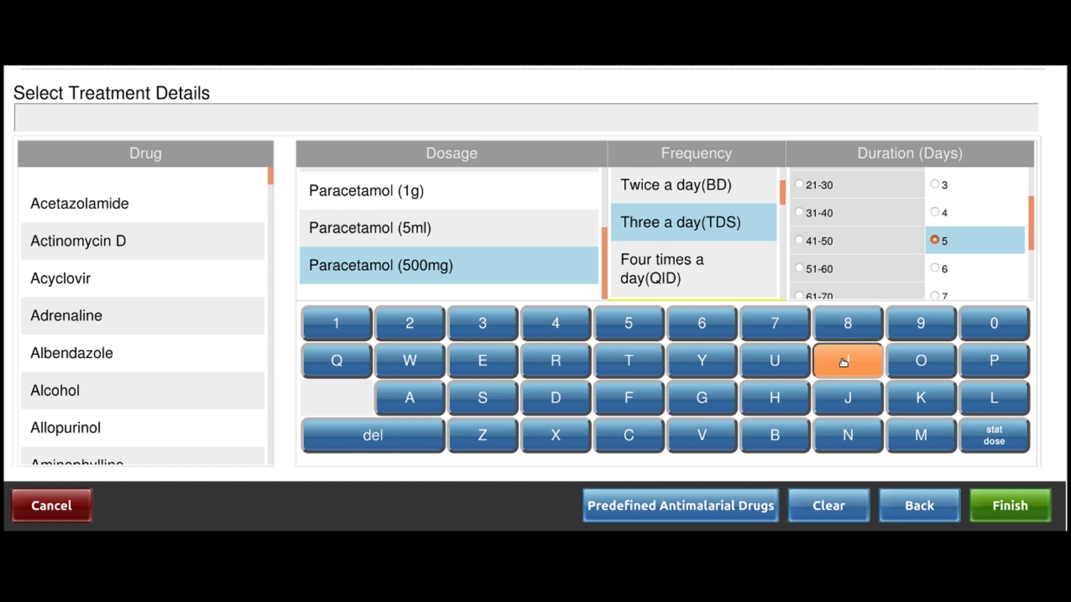
pyautogui.click(781, 450)
pyautogui.click(776, 362)
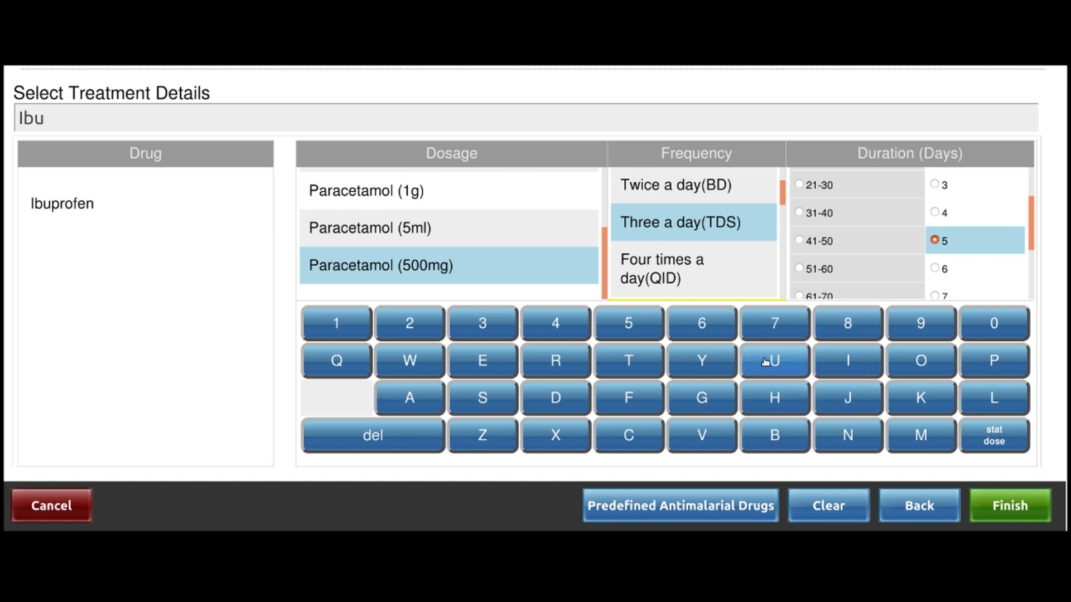
pyautogui.click(93, 207)
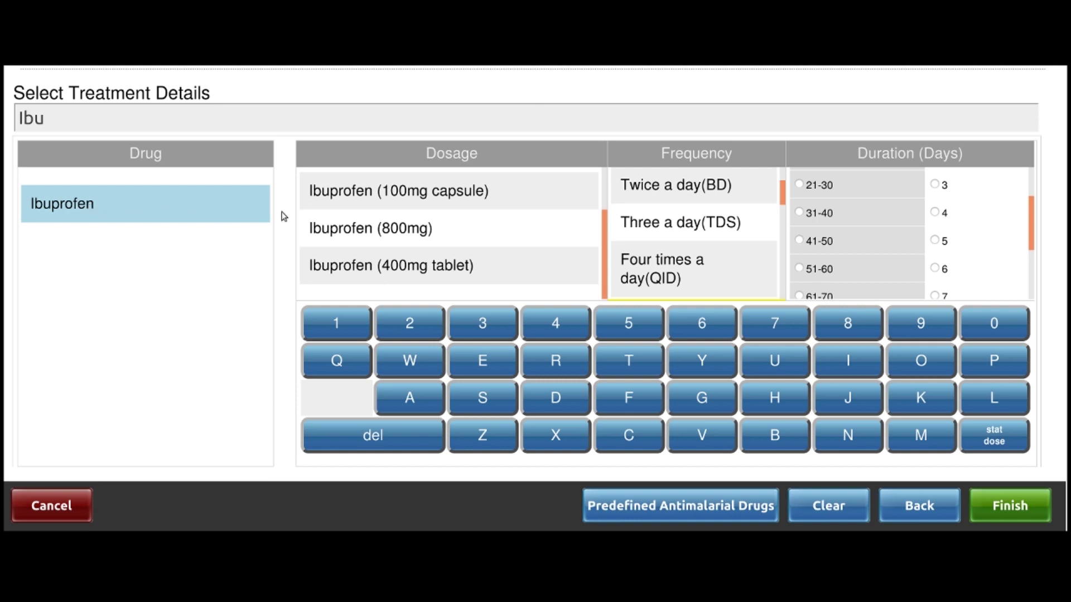
pyautogui.click(405, 273)
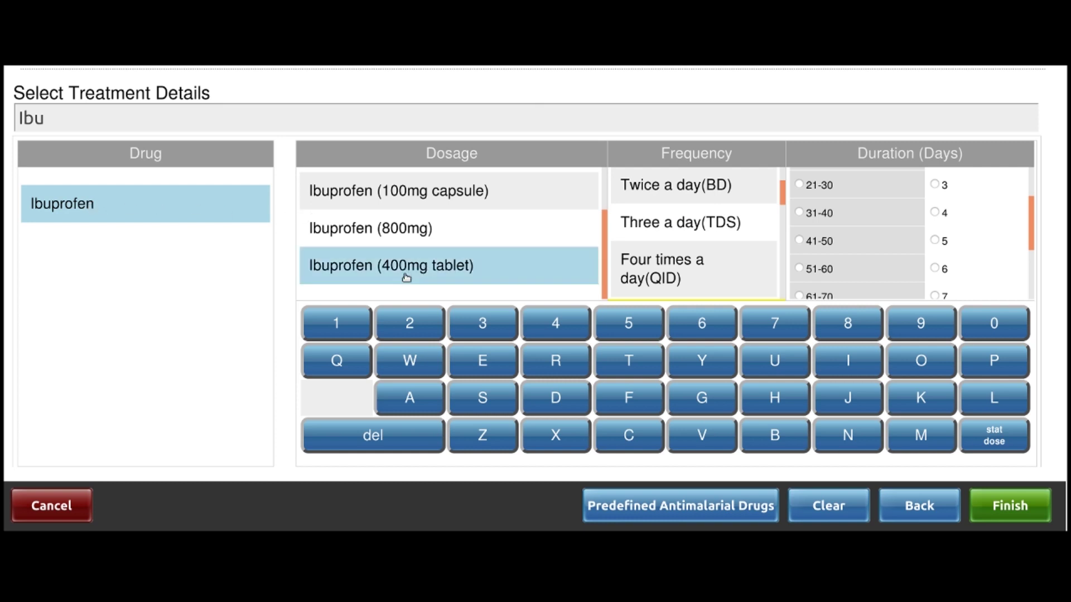
# Step: Set the Ibuprofen frequency to Twice a day (BD) and its duration to 3 days
pyautogui.click(663, 191)
pyautogui.scroll(2, 832, 223)
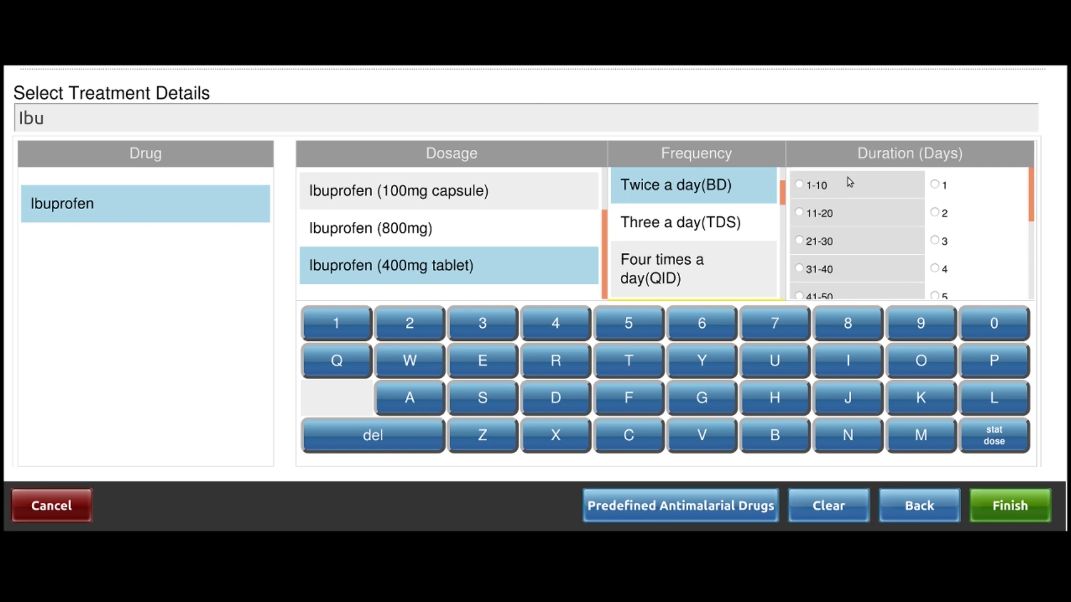
pyautogui.click(878, 189)
pyautogui.click(948, 246)
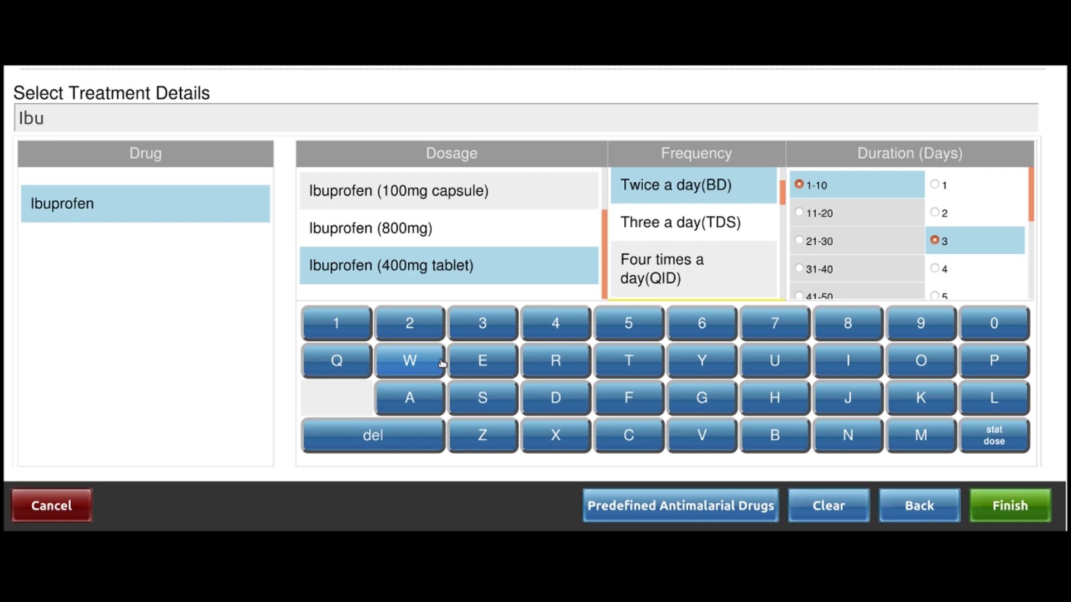
# Step: Add Lumefantrine + Arthemether 4 x 6 to the prescription from the predefined antimalarial drugs
pyautogui.click(748, 506)
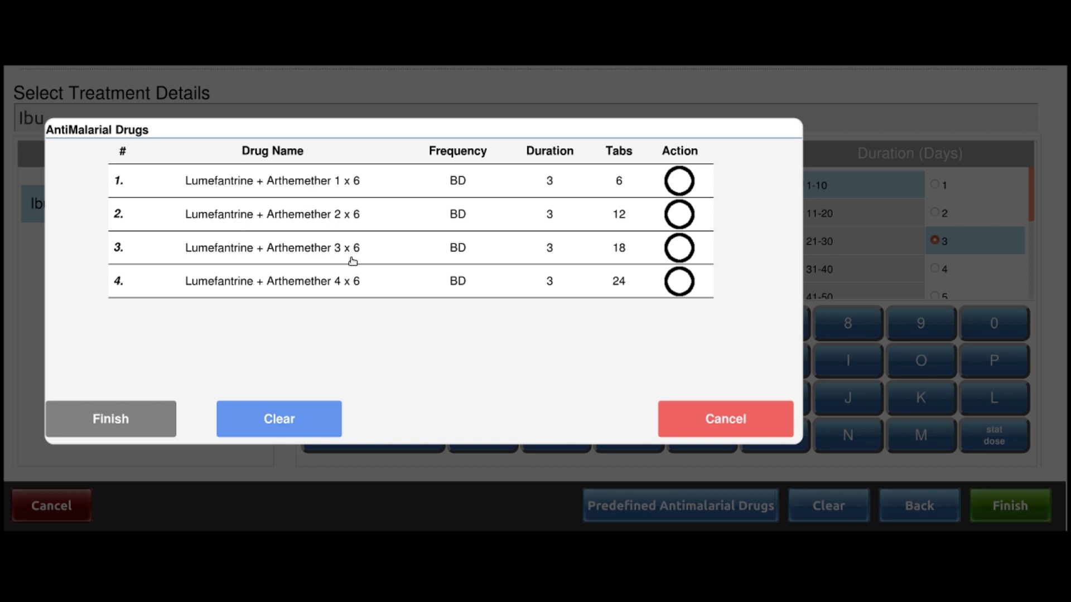
pyautogui.click(216, 280)
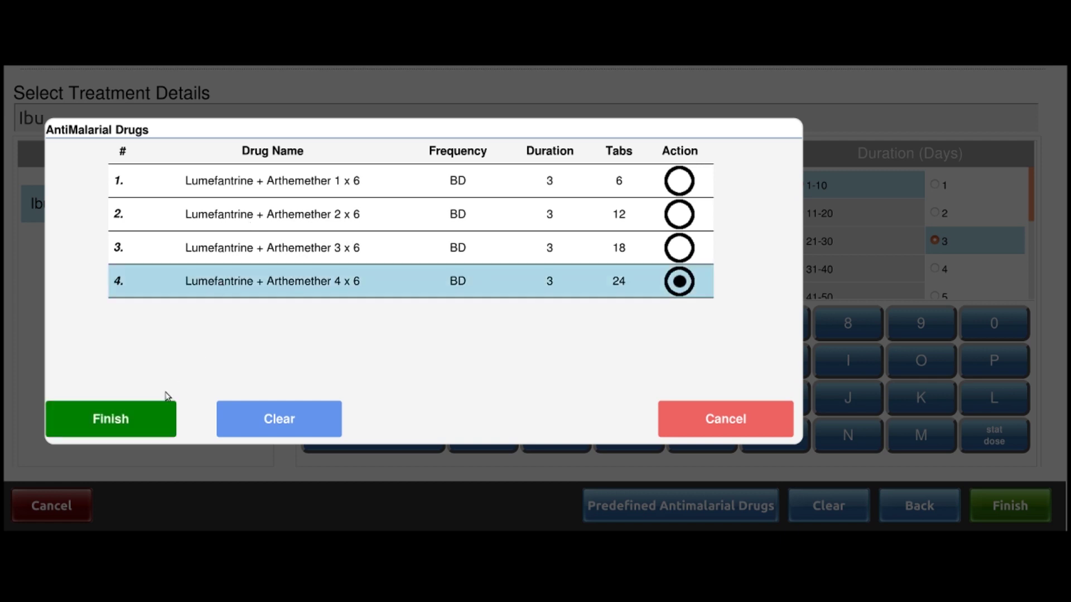
pyautogui.click(119, 433)
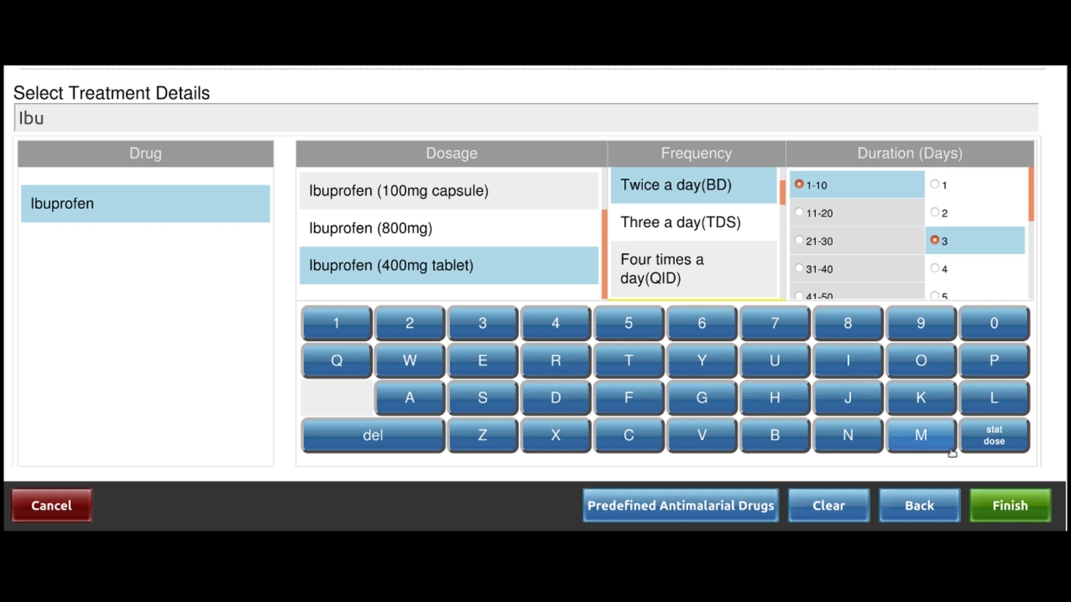
# Step: Finish the prescription and open the visit's full medication list with start and end dates
pyautogui.click(997, 504)
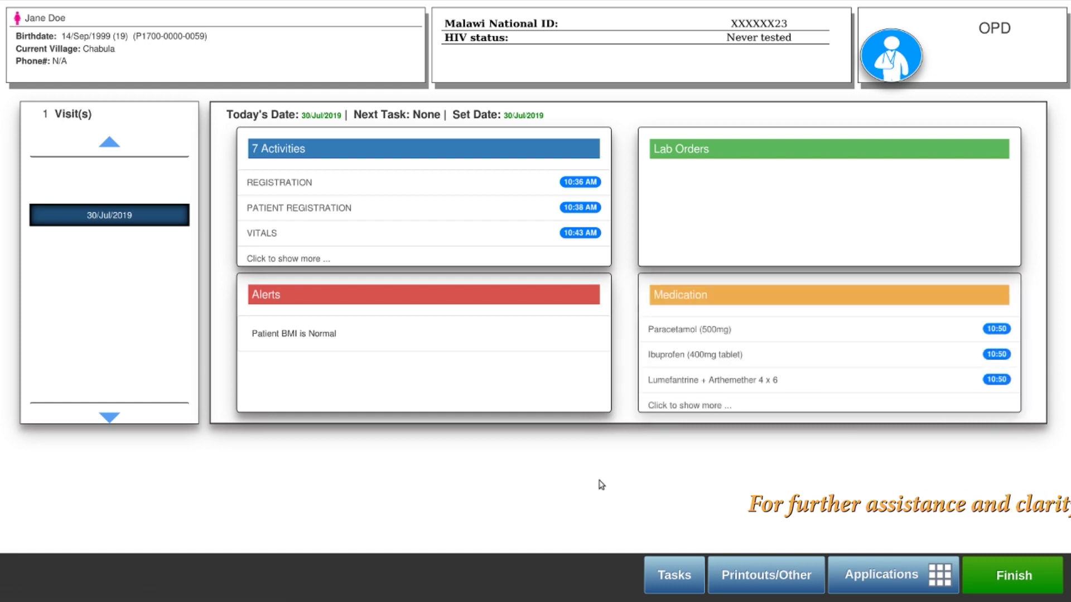
pyautogui.click(688, 350)
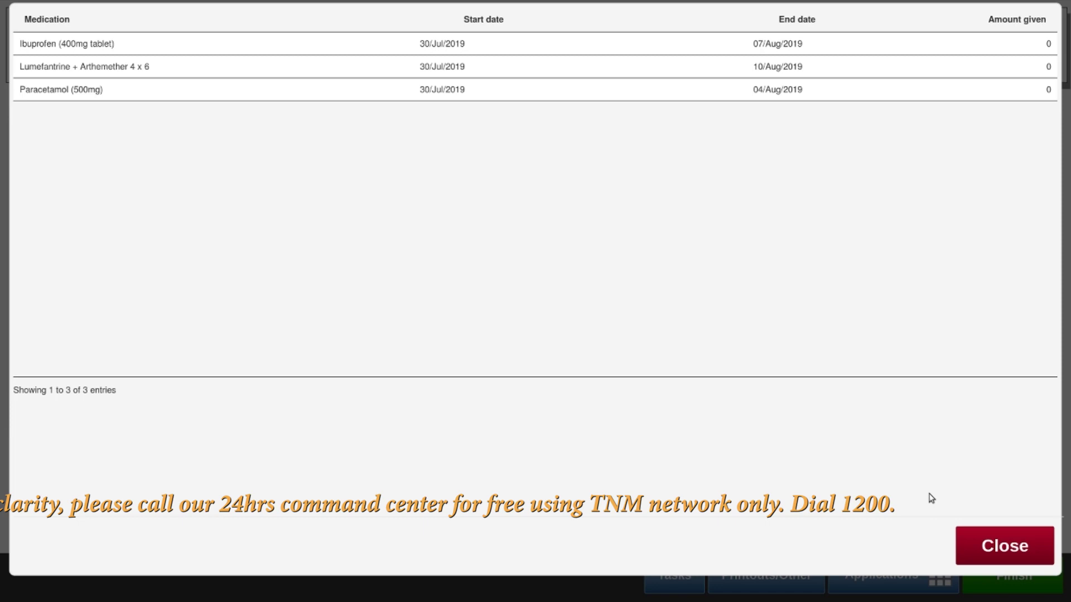
# Step: Leave the medication list and review the visit's recorded registration, patient registration, vitals, outpatient diagnosis and presenting complaints
pyautogui.click(991, 543)
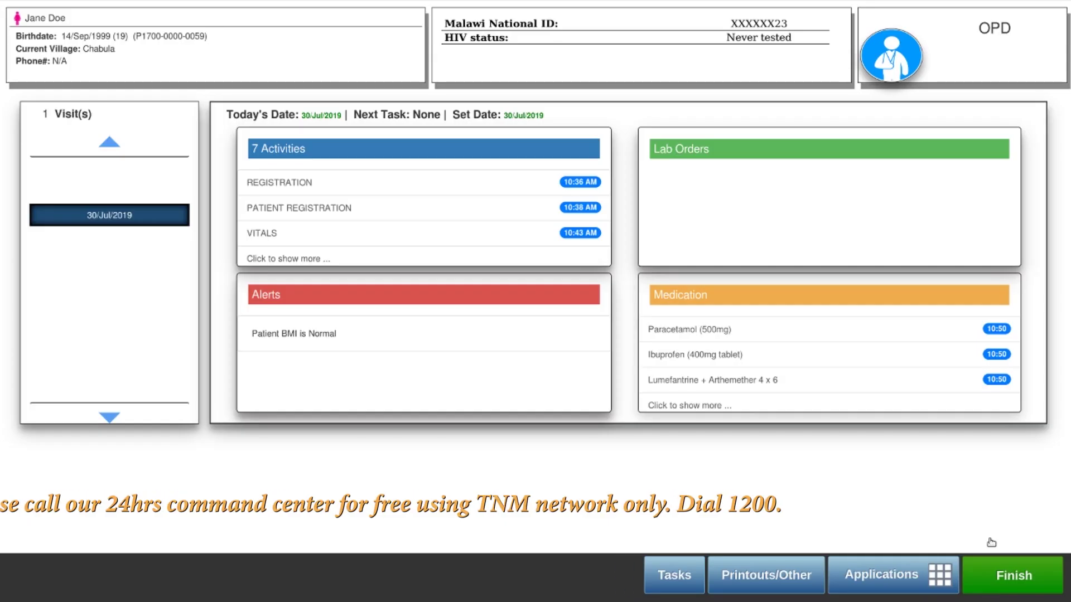
pyautogui.click(292, 192)
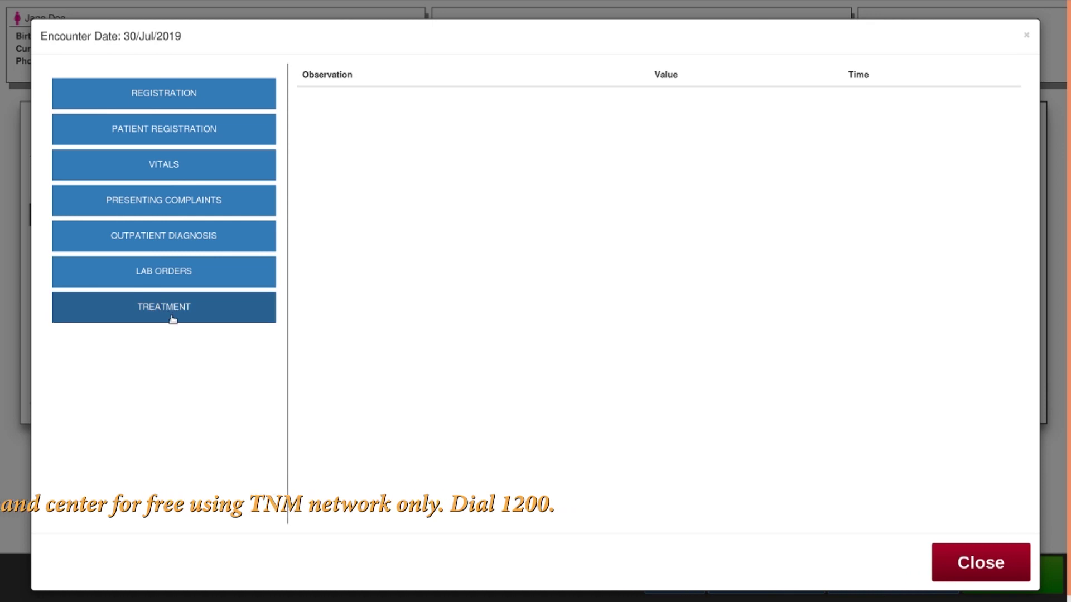
pyautogui.click(166, 92)
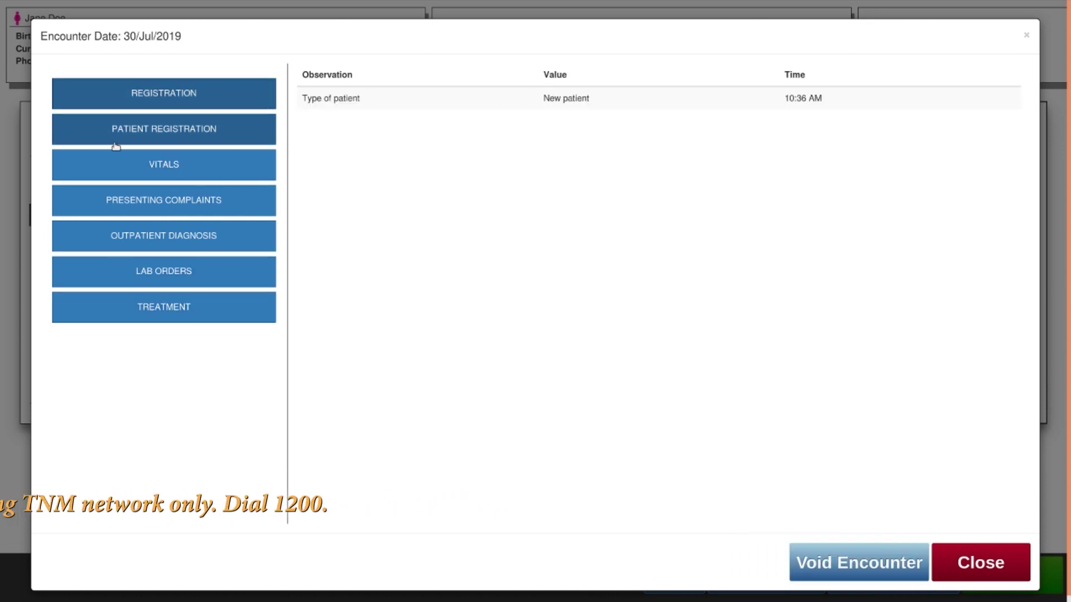
pyautogui.click(158, 138)
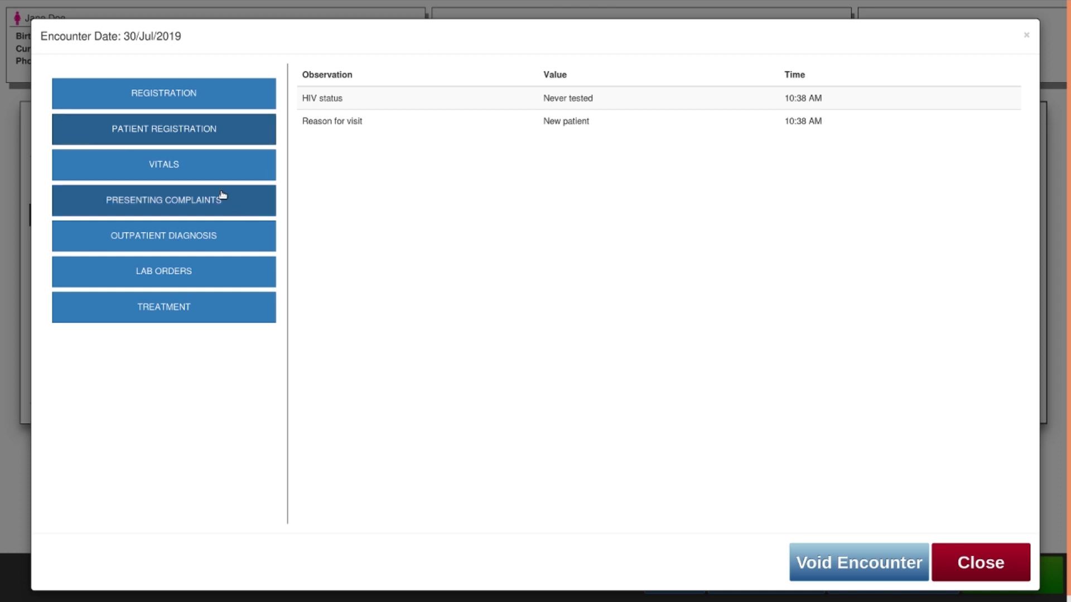
pyautogui.click(157, 157)
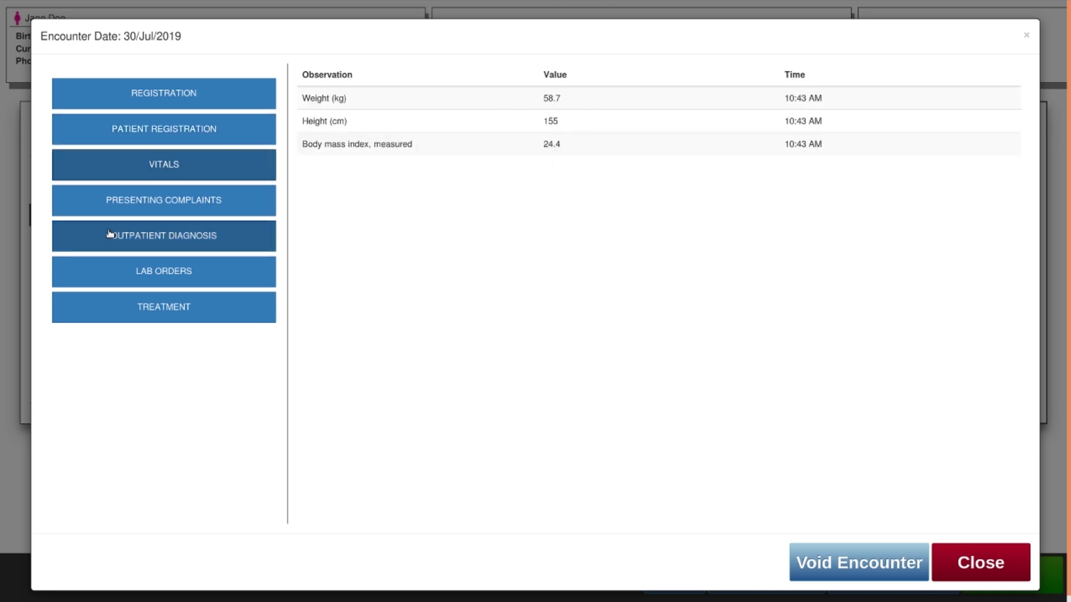
pyautogui.click(132, 230)
pyautogui.click(149, 211)
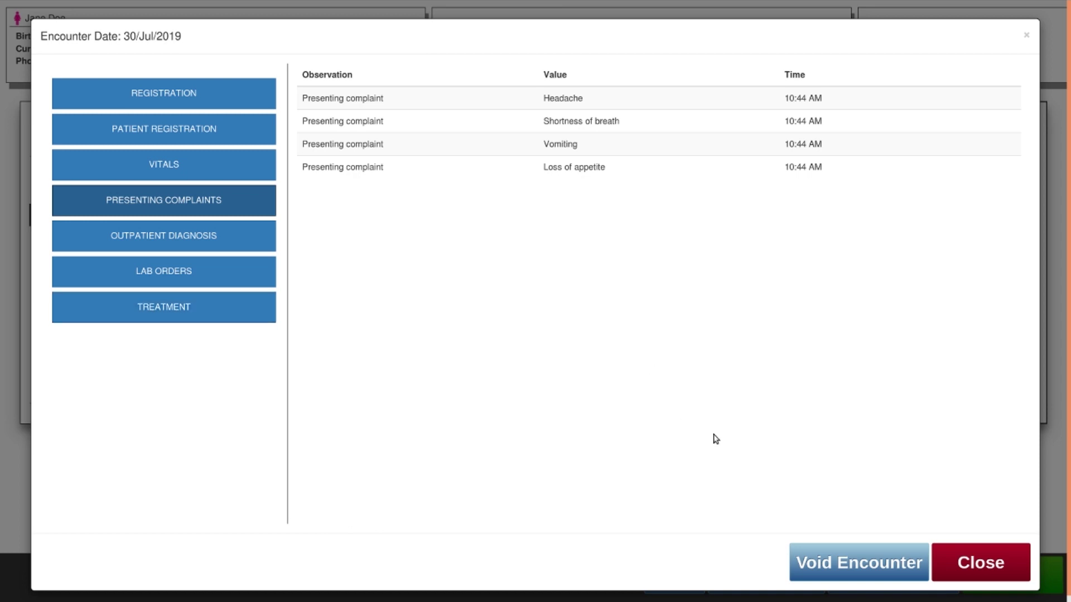
pyautogui.click(956, 562)
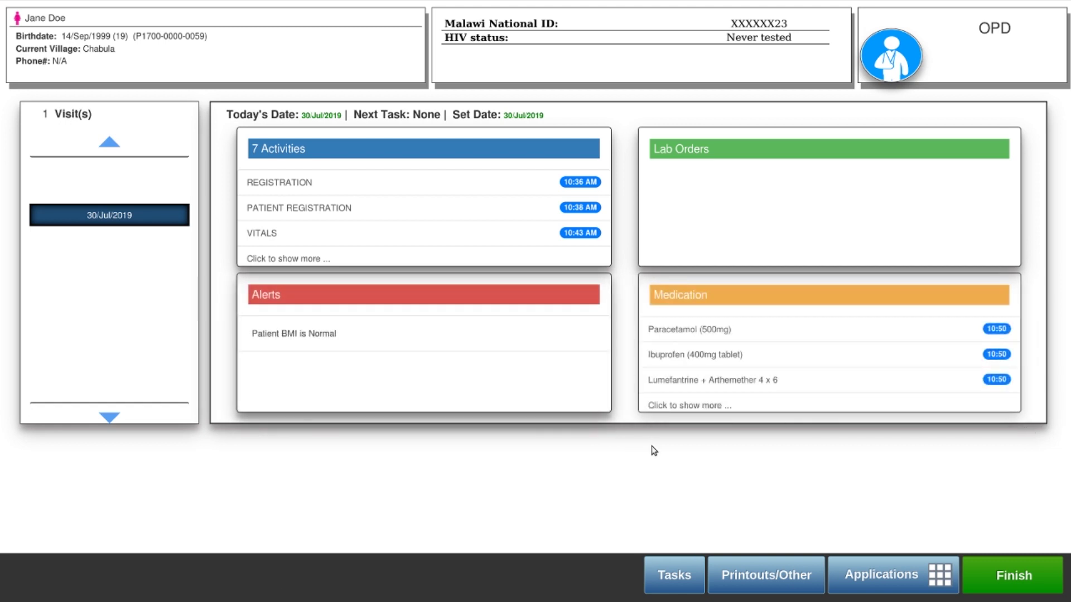
pyautogui.click(682, 564)
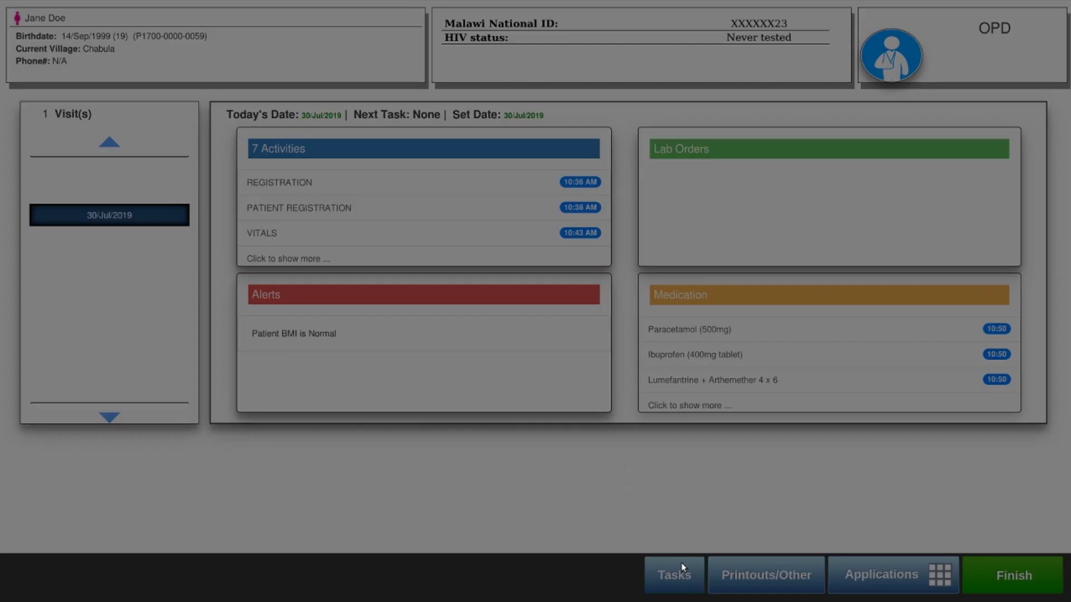
pyautogui.click(822, 208)
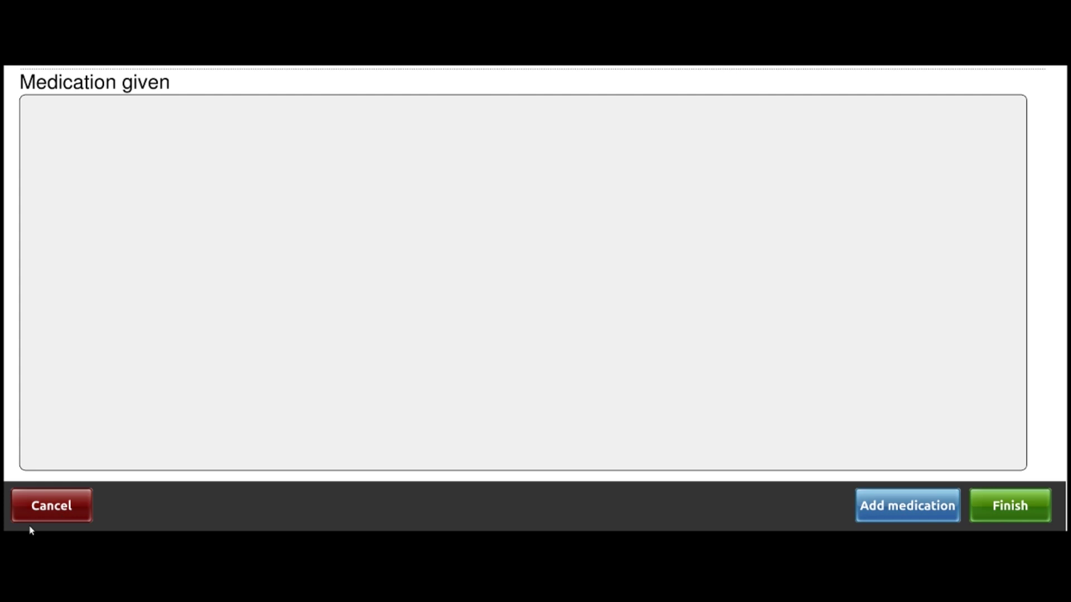
pyautogui.click(49, 502)
pyautogui.click(287, 208)
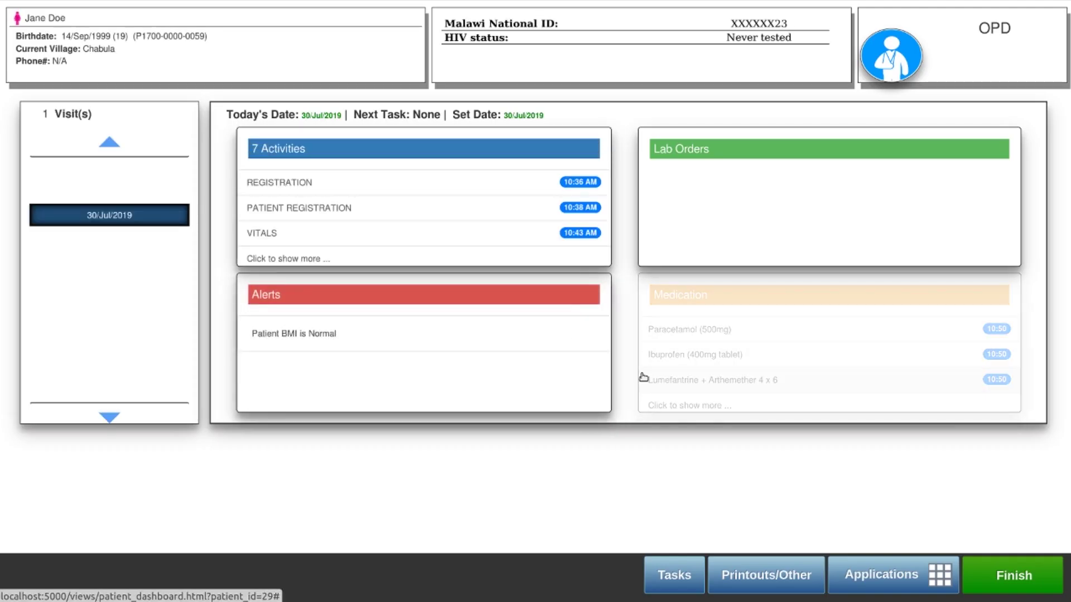
# Step: Print the patient's visit summary label
pyautogui.click(714, 580)
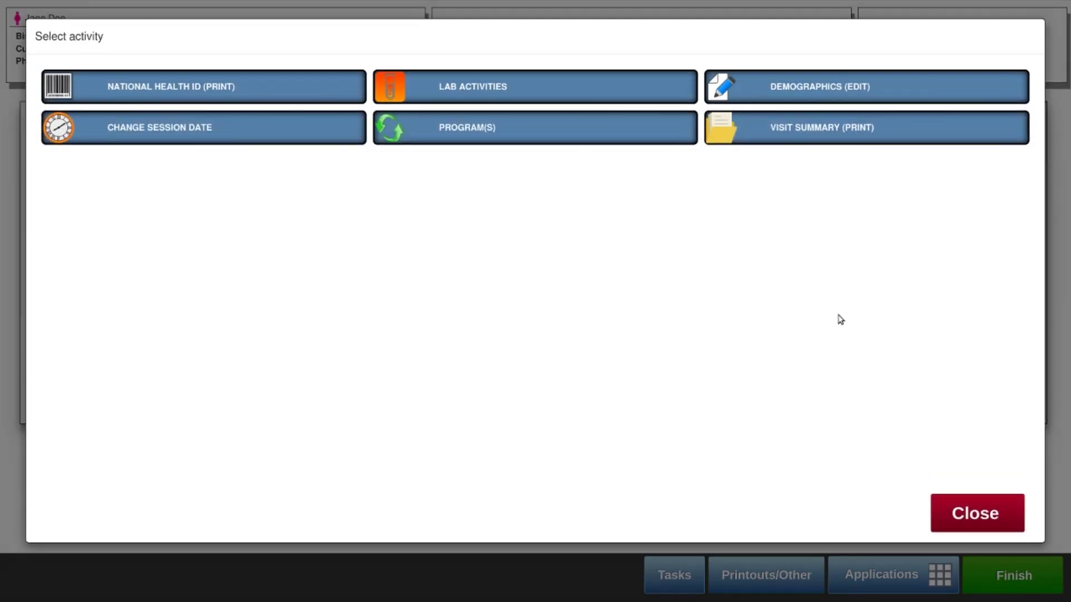
pyautogui.click(845, 129)
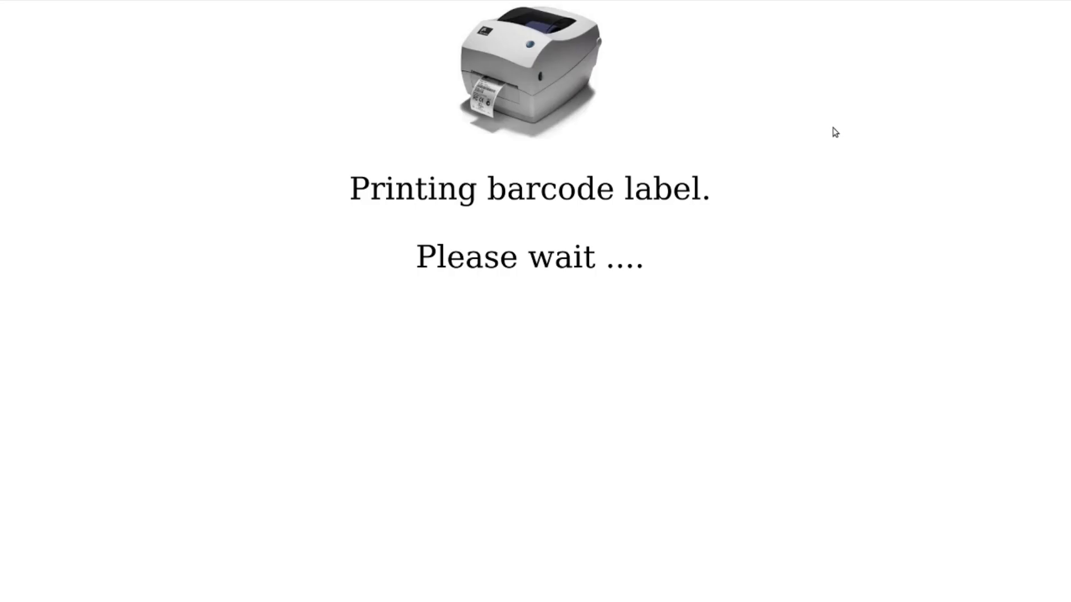